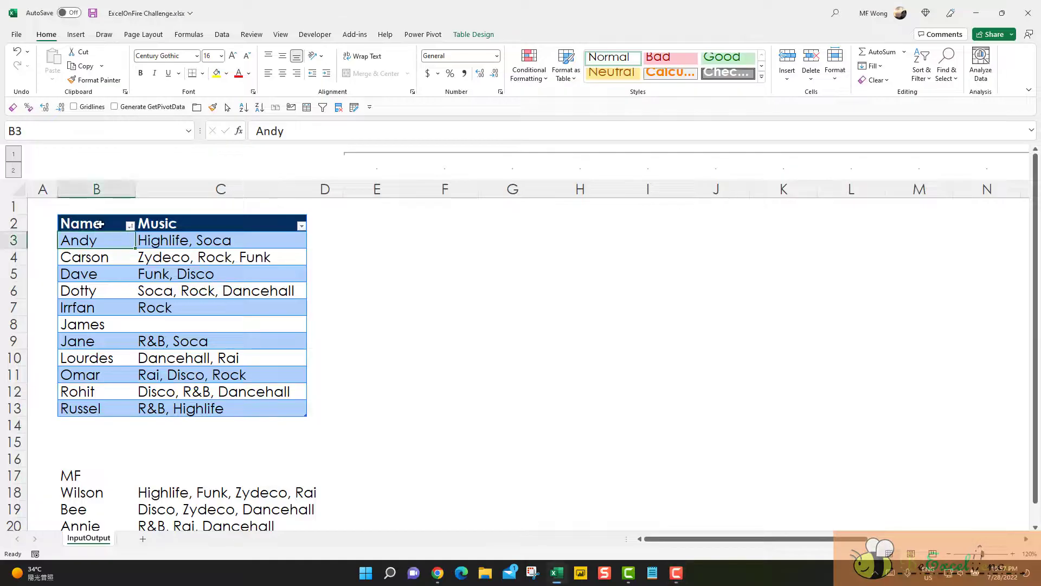
left_click_drag(99, 224, 101, 415)
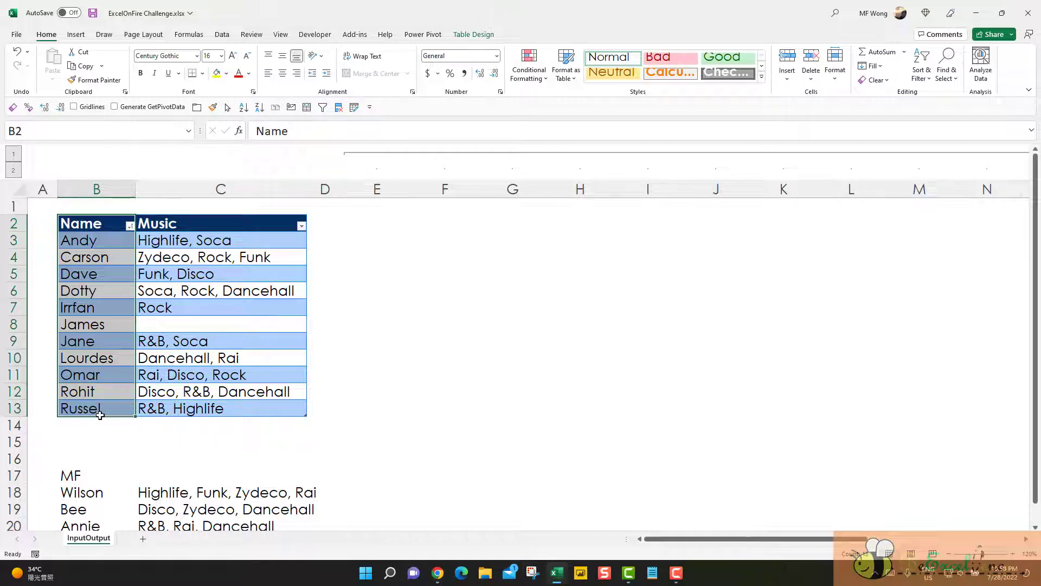
left_click_drag(198, 227, 201, 406)
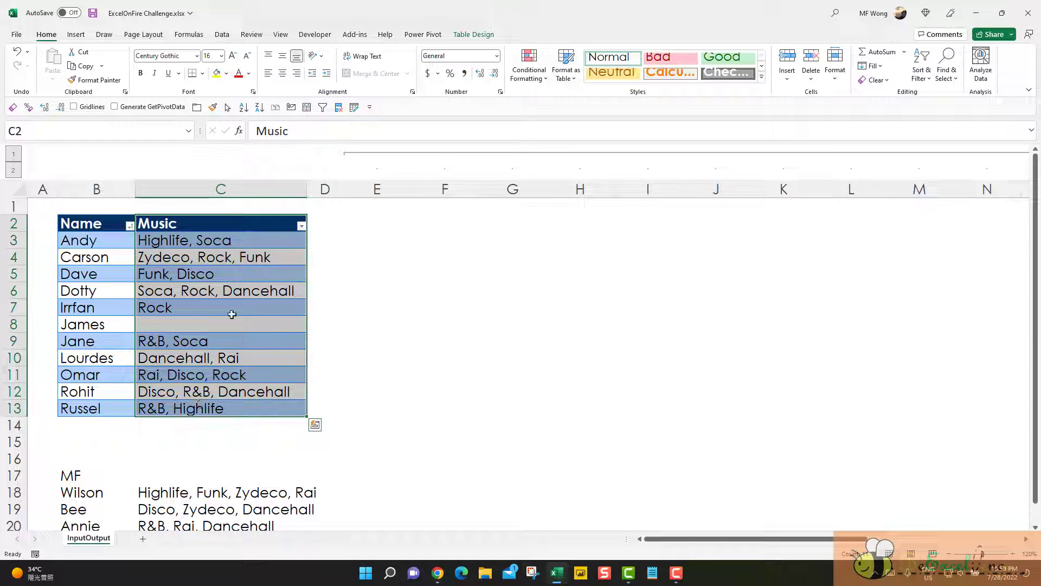
left_click(256, 243)
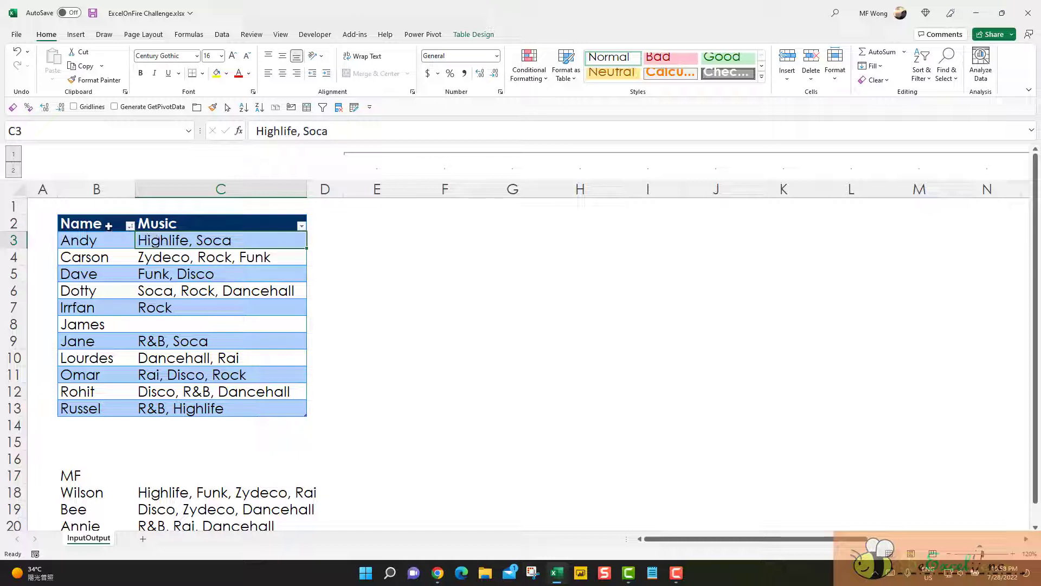
- Copy the Name column with its header (B2:B13) to the range starting at E2
left_click_drag(108, 224, 104, 414)
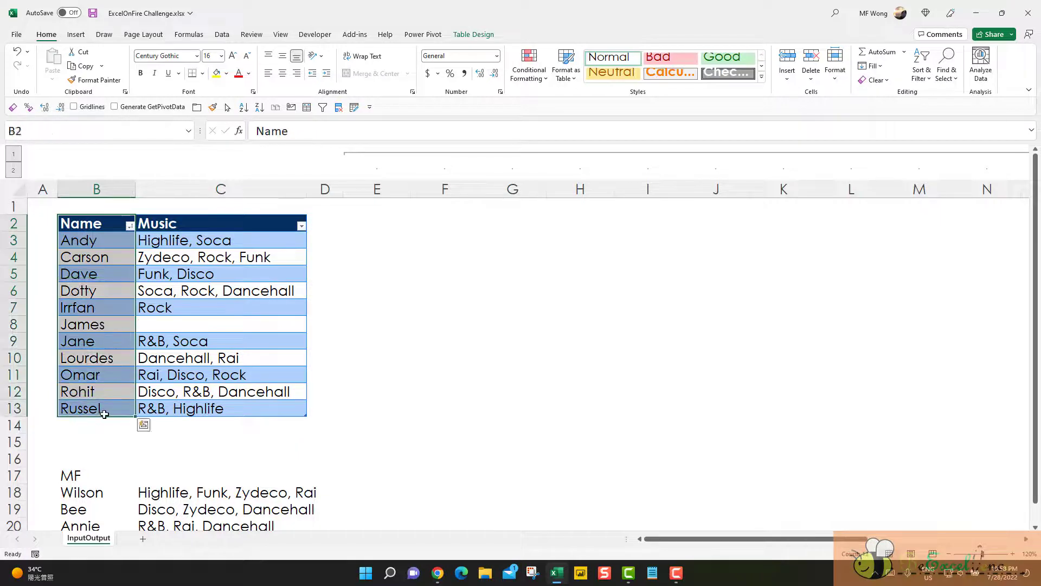
key("ctrl+c")
left_click(395, 223)
key("ctrl+v")
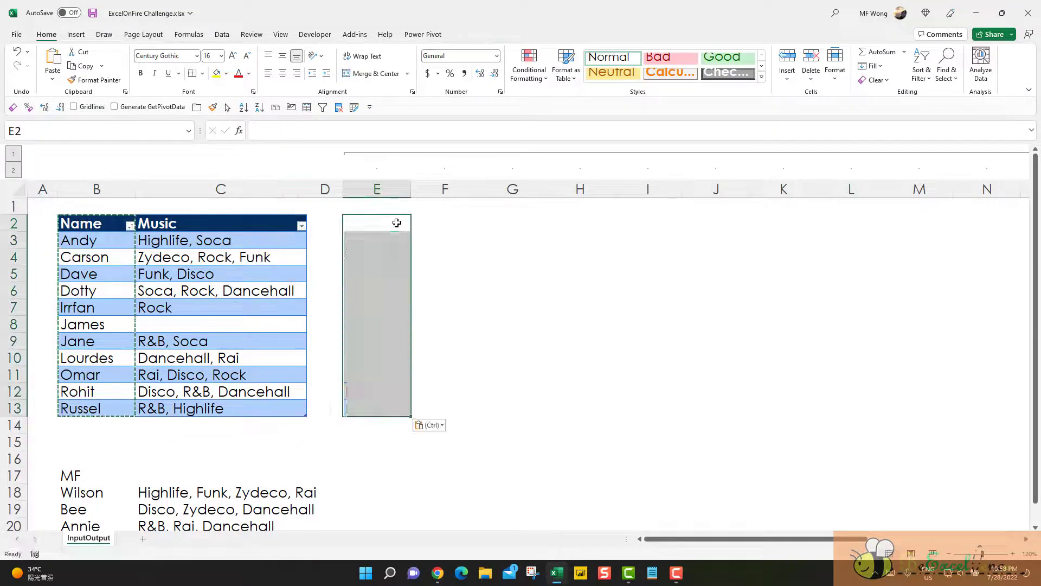
left_click(221, 234)
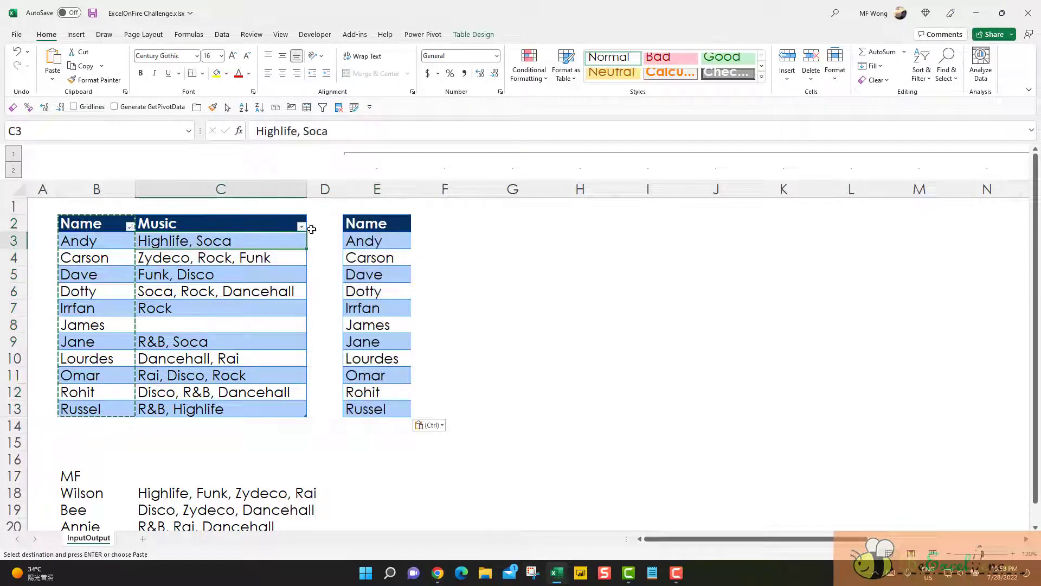
left_click(450, 223)
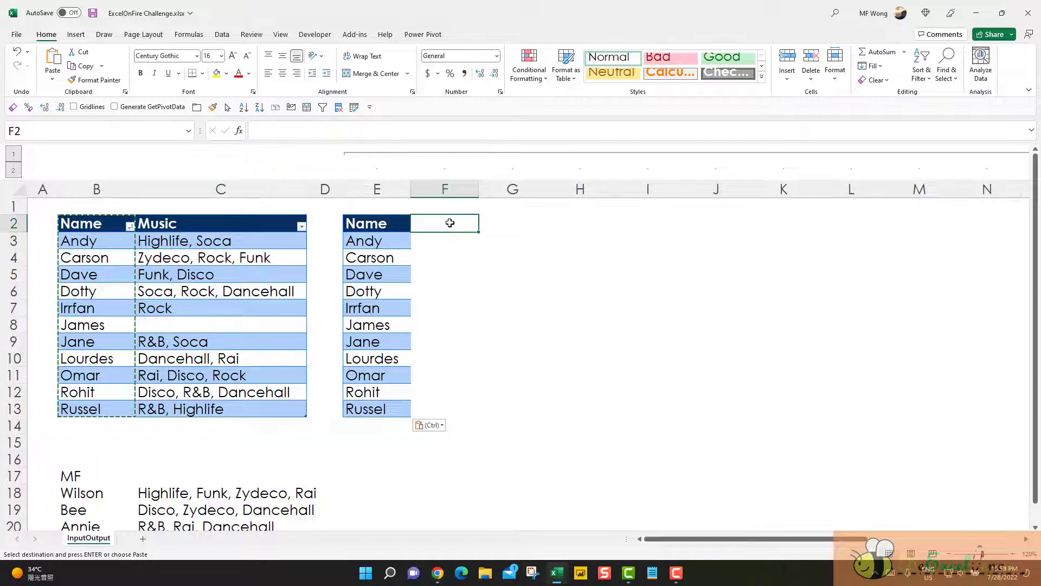
left_click(275, 245)
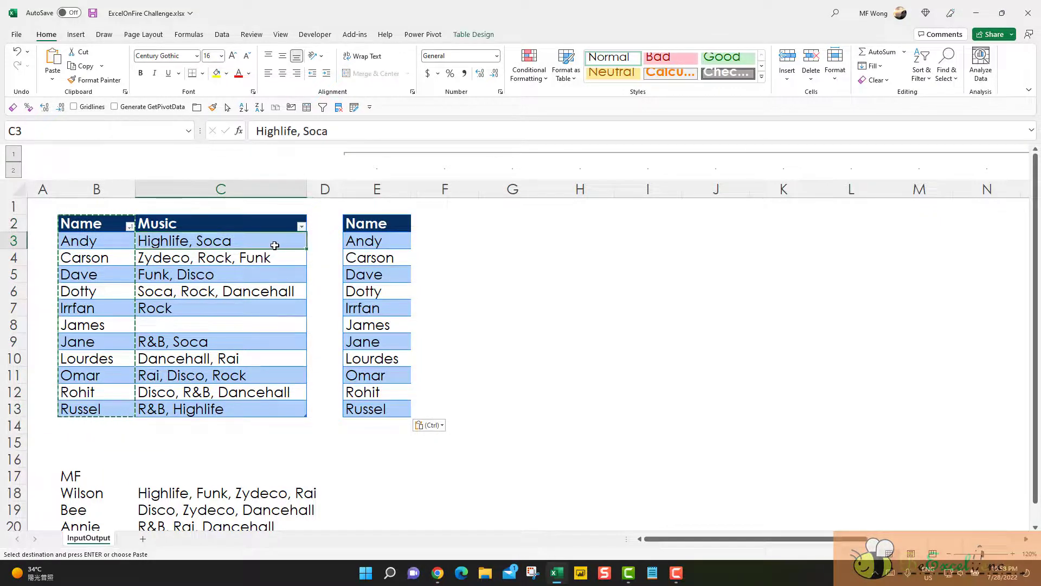
left_click_drag(264, 238, 255, 407)
left_click_drag(441, 226, 801, 229)
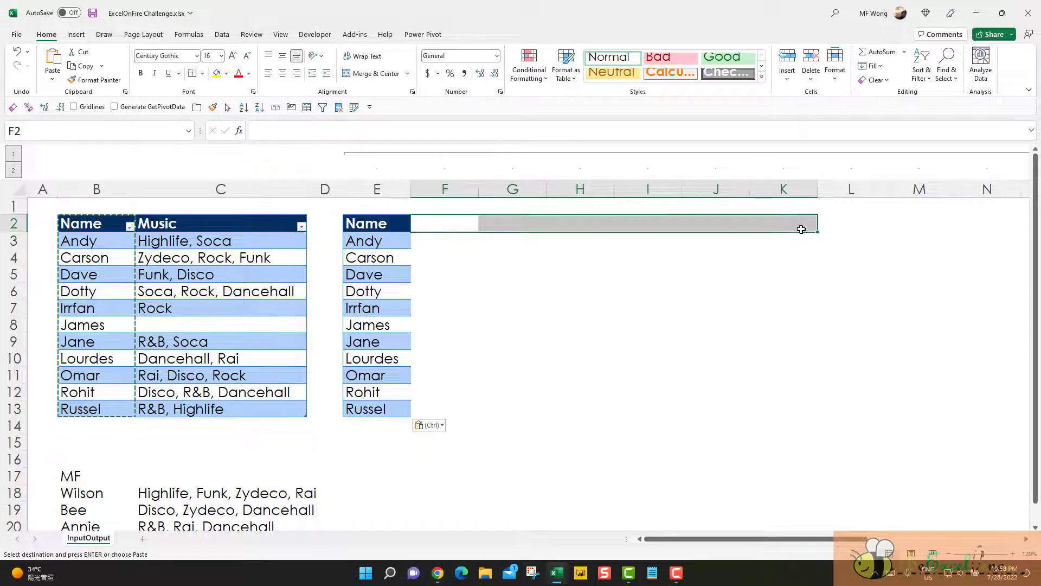
left_click(445, 239)
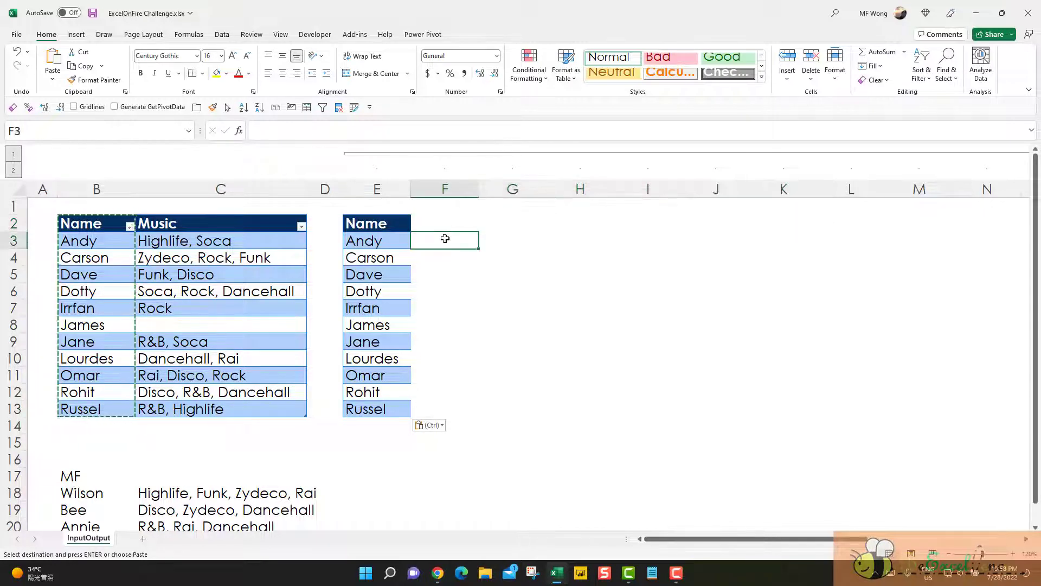
- Enter the column headers Highlife in F2 and Soca in G2 beside the copied Name header
left_click(444, 222)
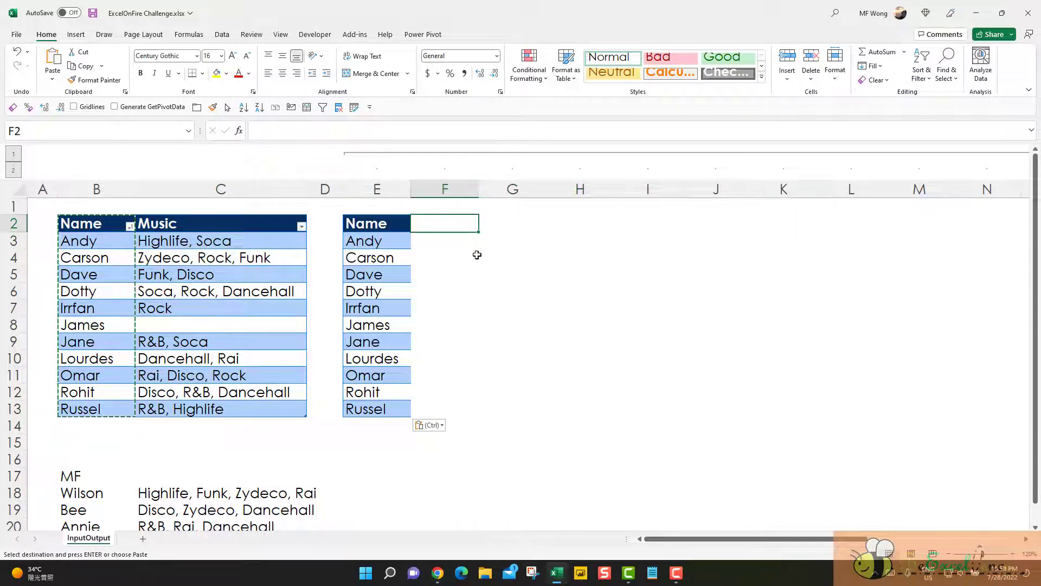
type("H")
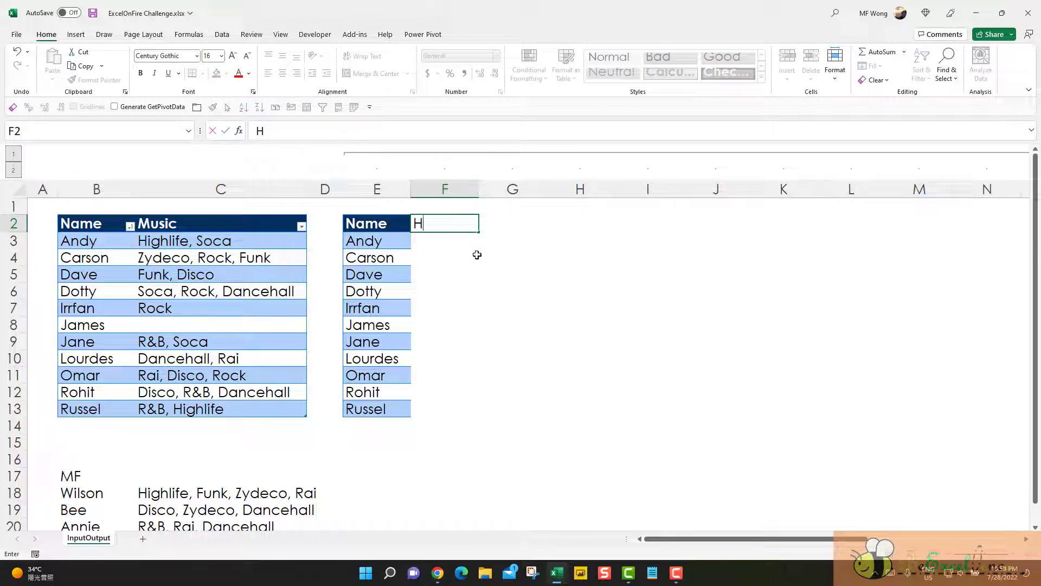
type("ighlife")
key("Tab")
type("Soca")
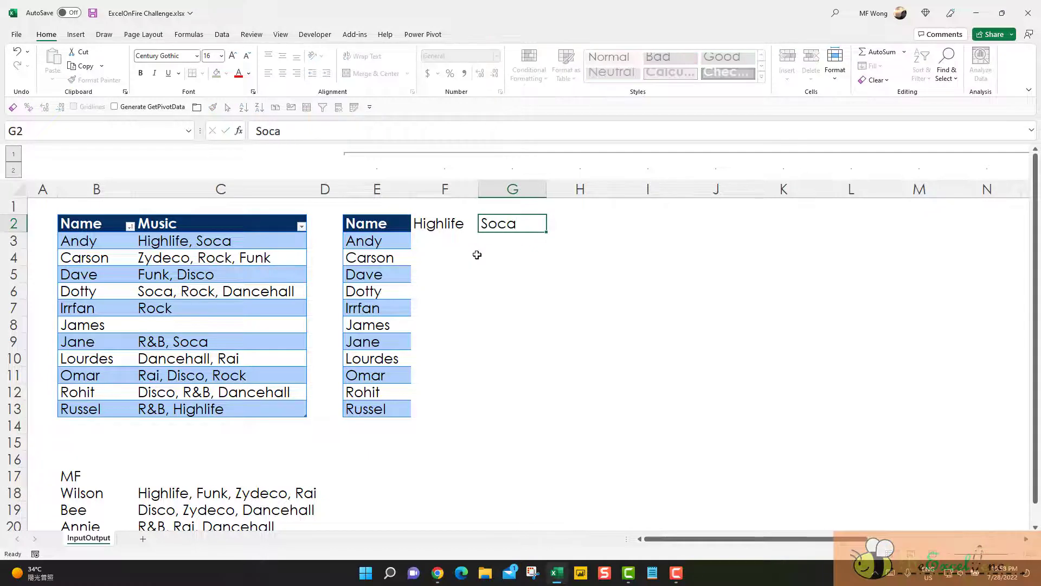
key("Return")
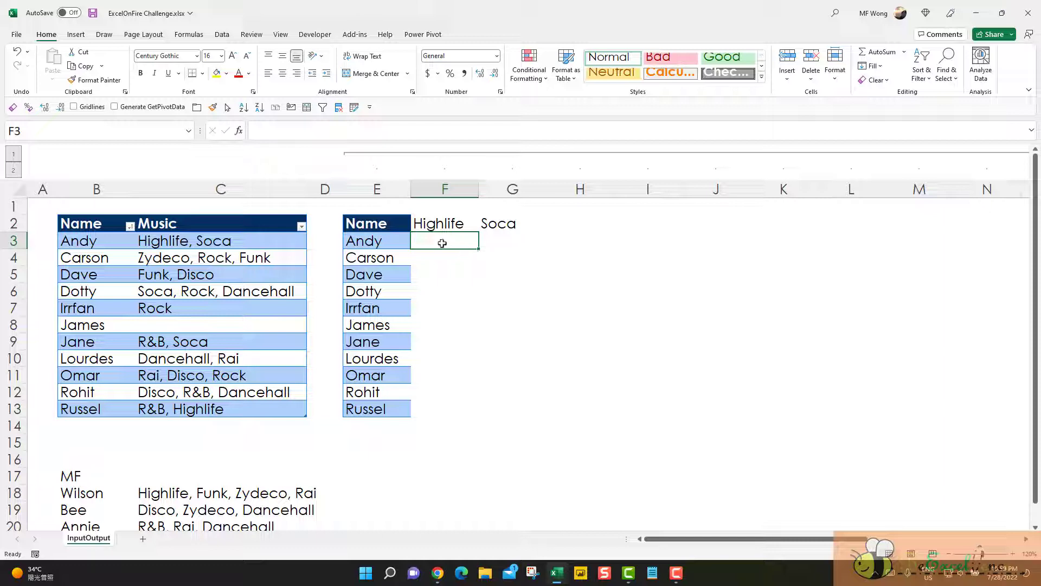
- Fill F3:G3 with TRUE for the first person under Highlife and Soca
left_click_drag(438, 244, 520, 245)
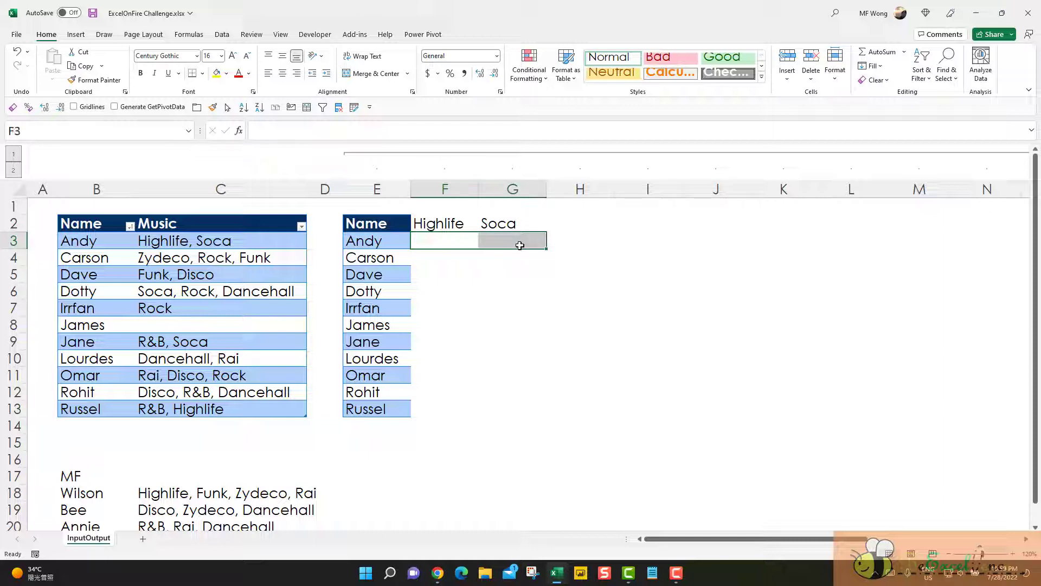
type("T")
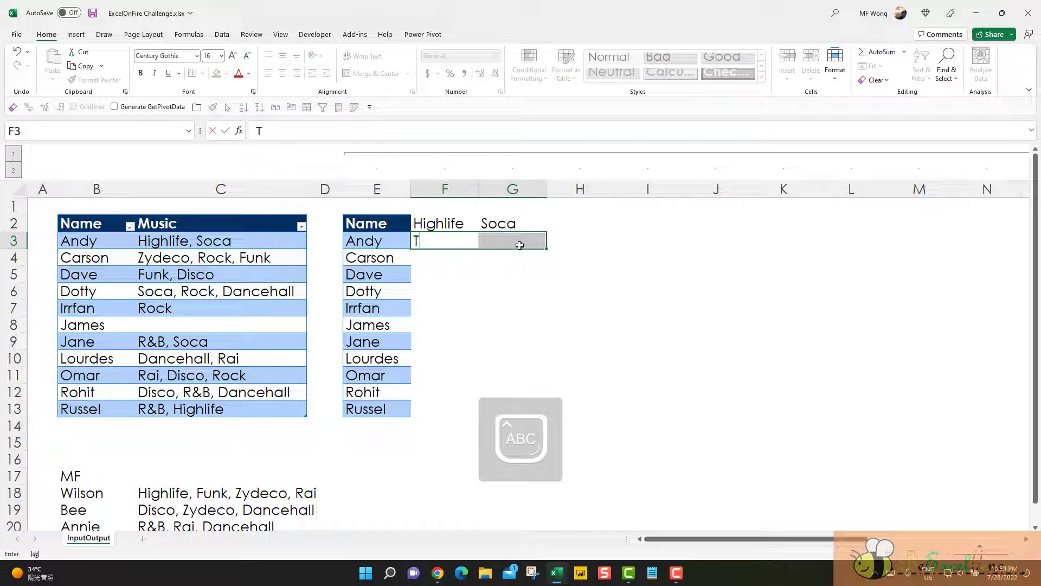
type("RUE")
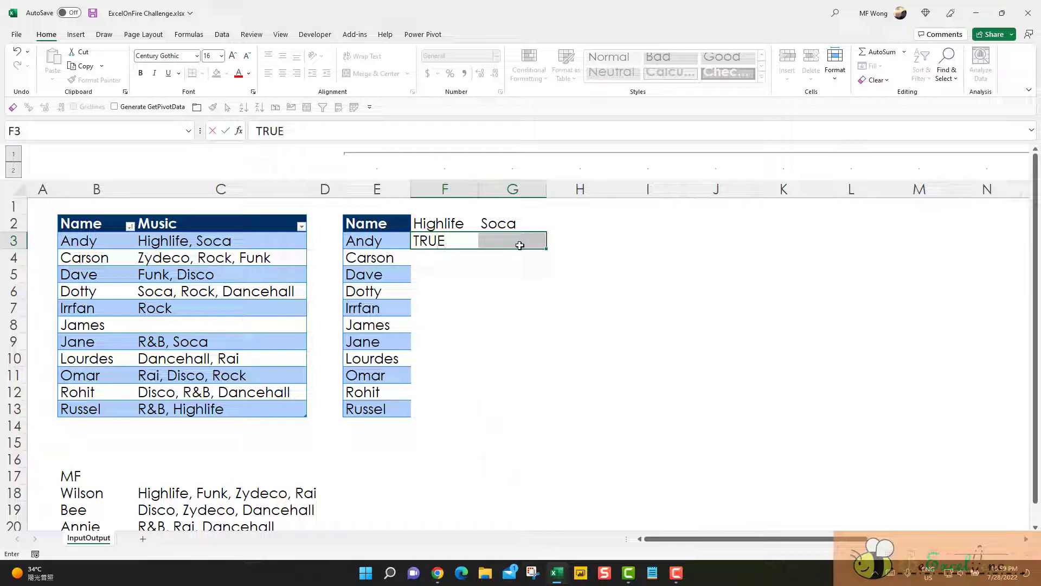
key("ctrl+Return")
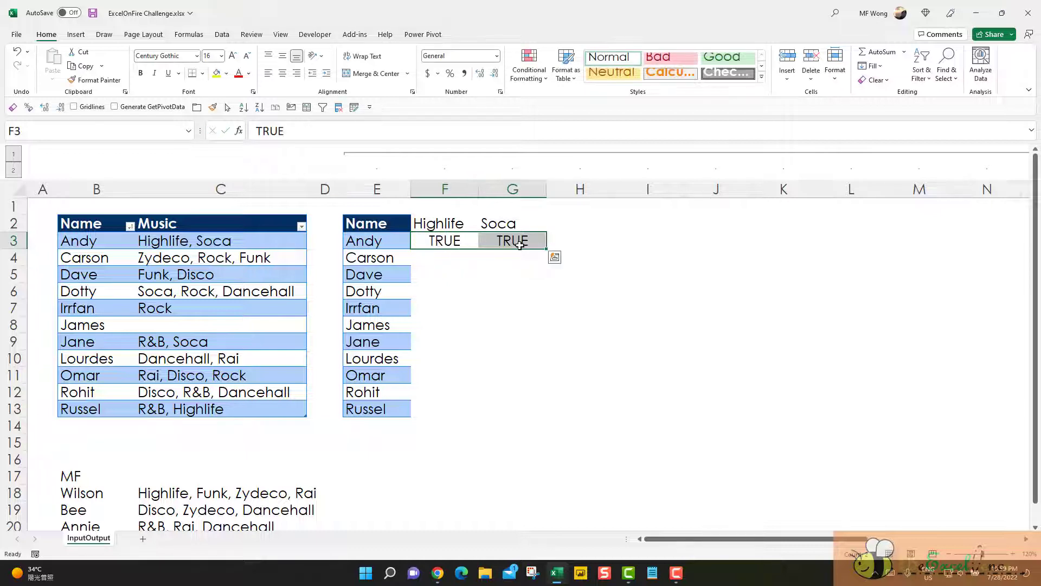
- Fill F4:G4 with FALSE for the second person under Highlife and Soca
left_click(439, 256)
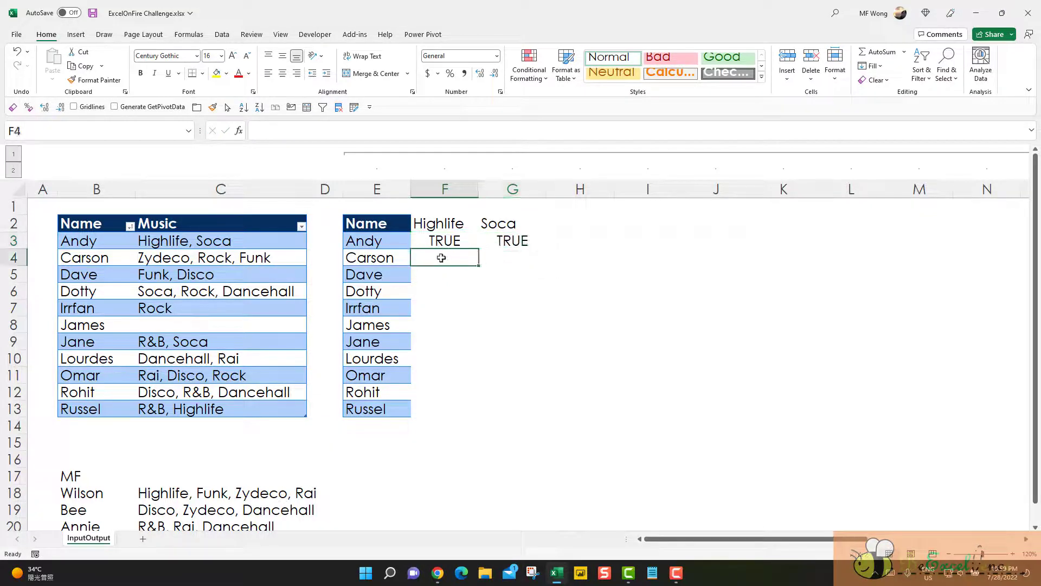
left_click_drag(440, 256, 500, 258)
type("f")
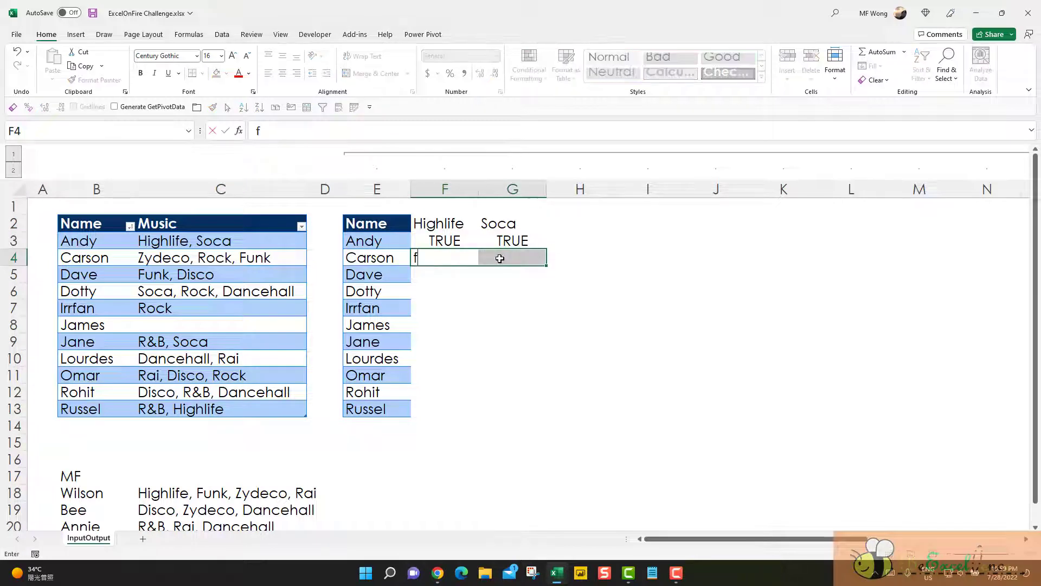
key("BackSpace")
type("FALSE")
key("ctrl+Return")
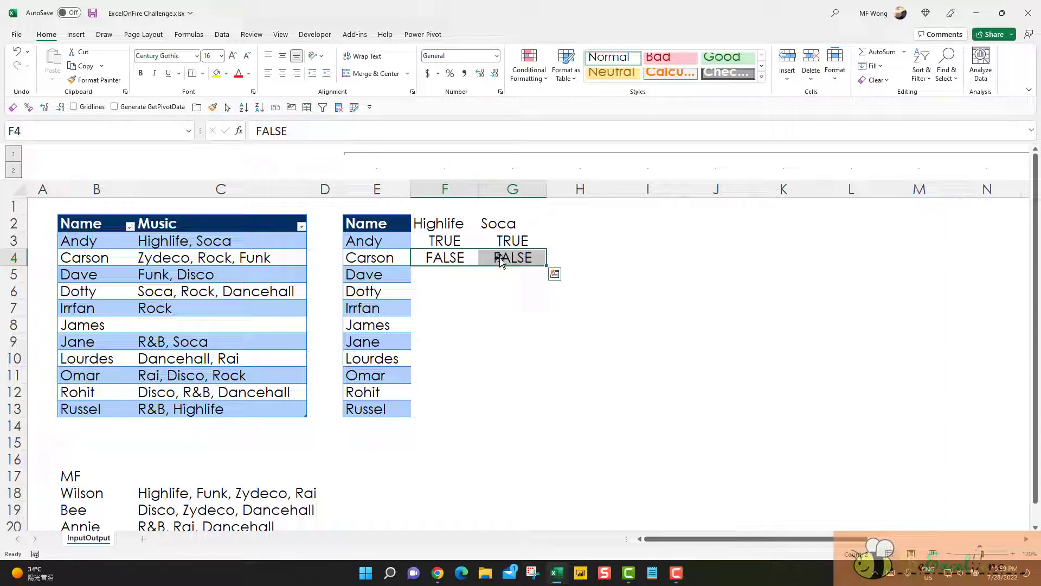
- Enter the column headers Zydeco, Rock and Funk in H2, I2 and J2
left_click(570, 223)
type("zY")
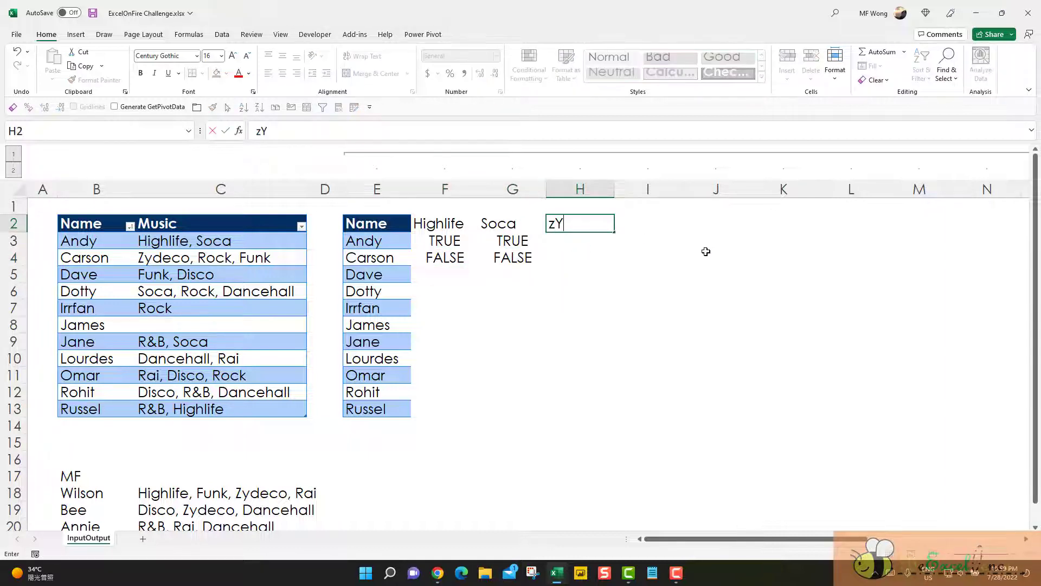
key("BackSpace")
key("BackSpace")
type("Z")
key("Caps_Lock")
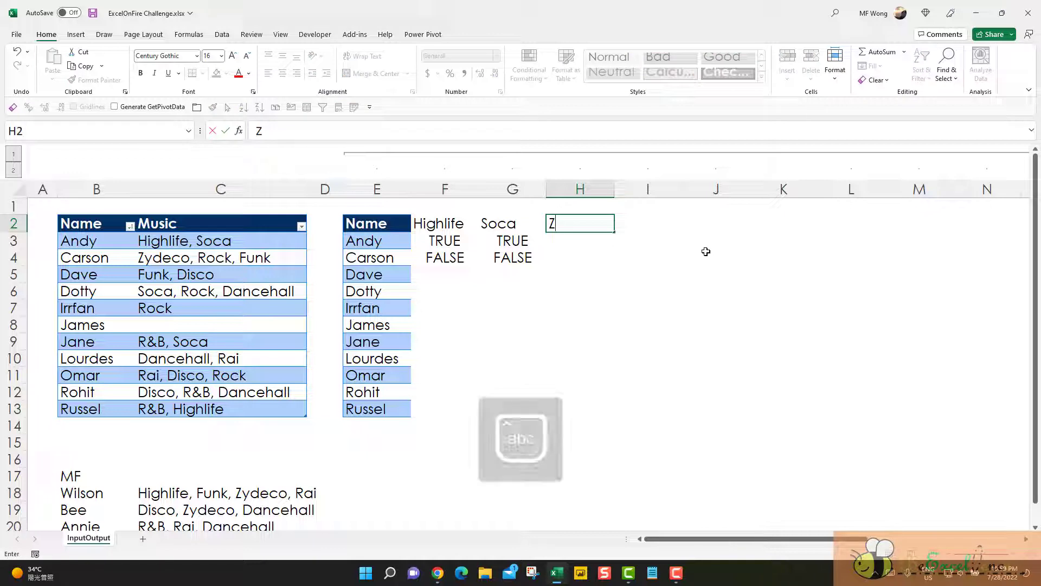
type("ydeco")
key("Tab")
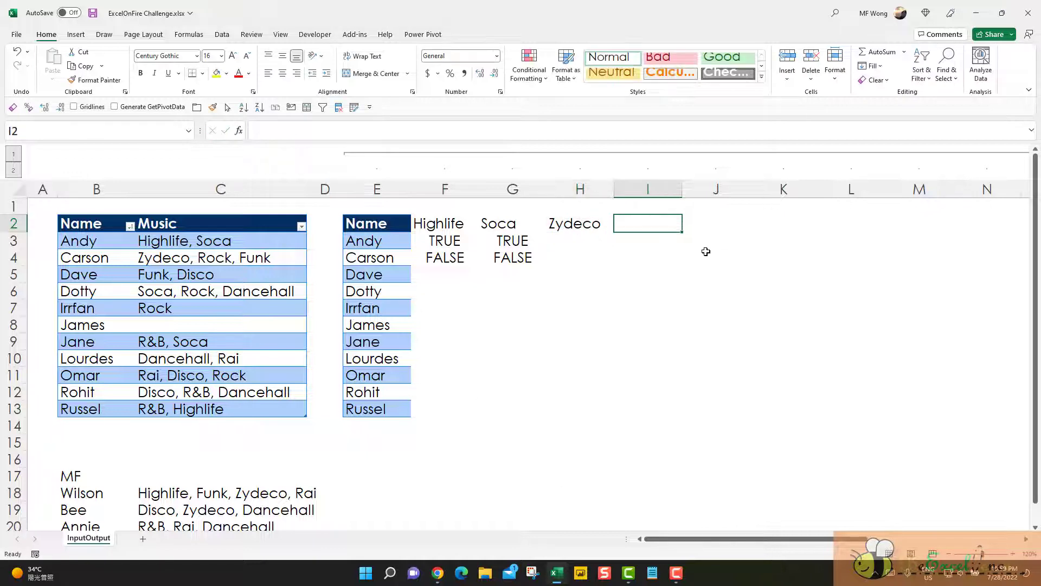
type("Rock")
key("Tab")
type("F")
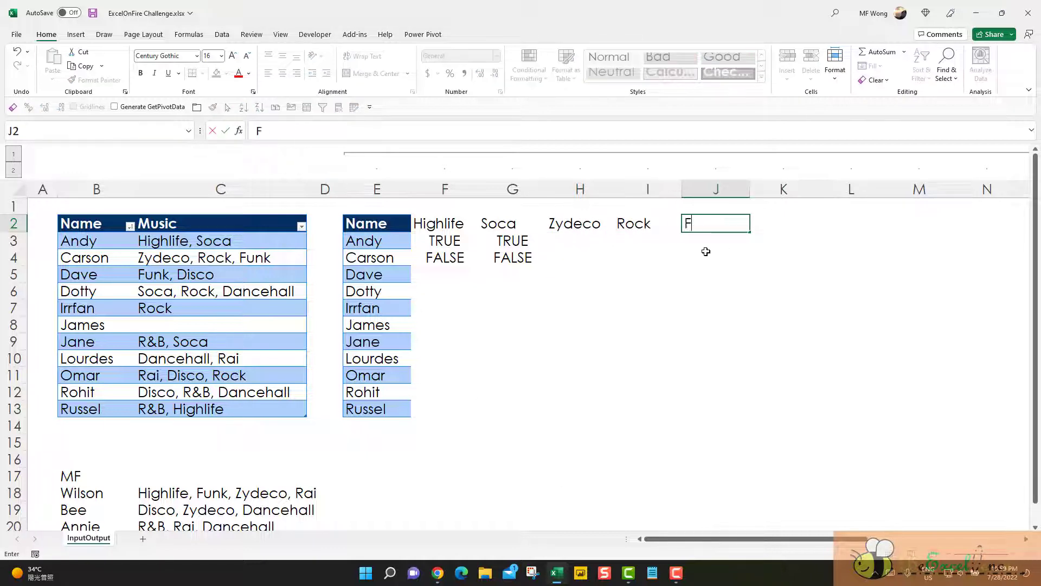
type("unk")
left_click(607, 269)
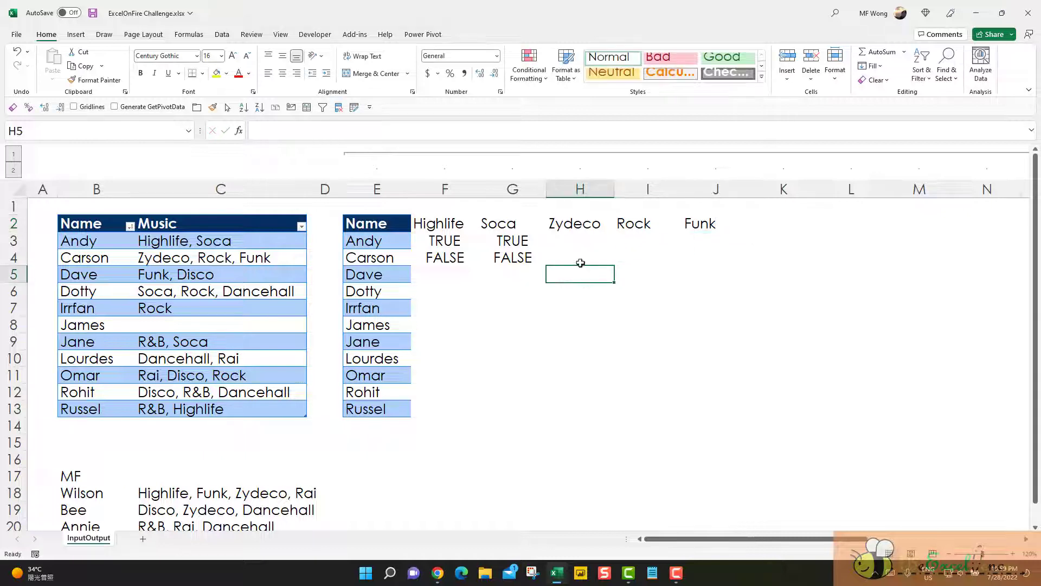
- Copy the TRUE value from G3 into H4:J4 for the second person's Zydeco, Rock and Funk
left_click(506, 245)
key("ctrl+c")
left_click_drag(558, 258, 695, 258)
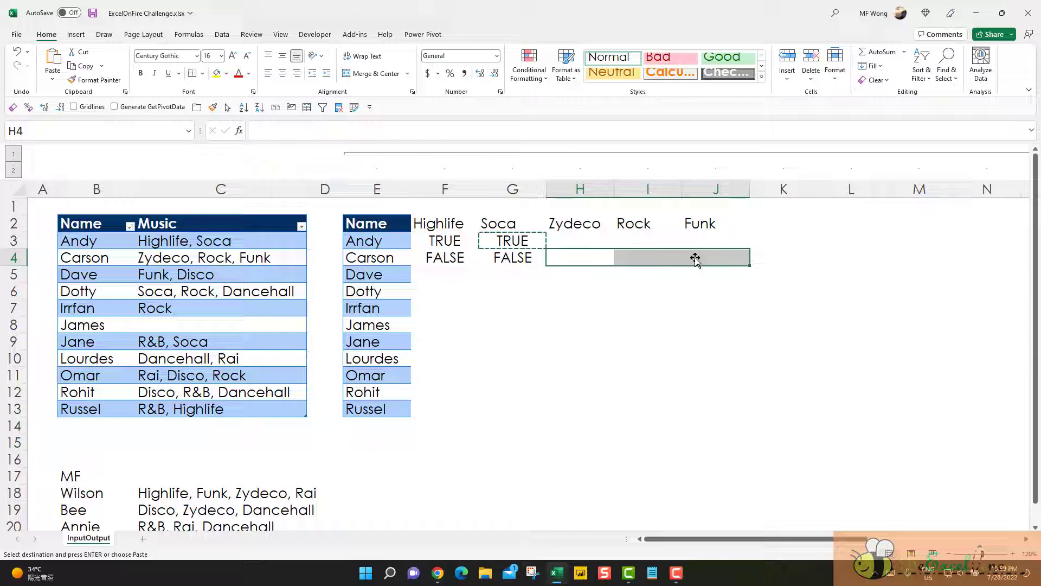
key("ctrl+v")
- Copy the FALSE value from G4 into H3:J3 for the first person's Zydeco, Rock and Funk
left_click(536, 261)
key("ctrl+c")
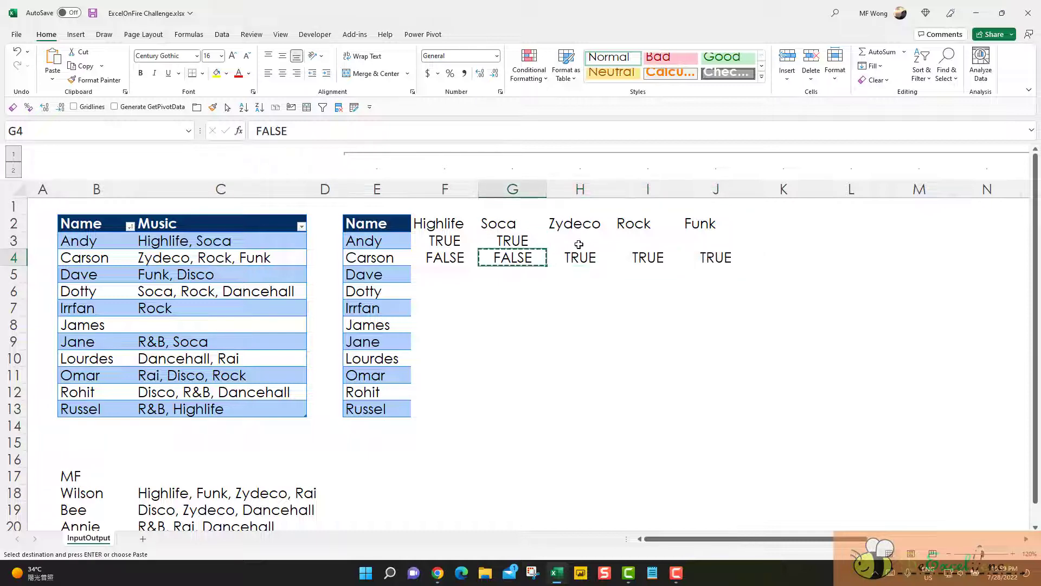
left_click_drag(579, 239, 690, 241)
key("ctrl+v")
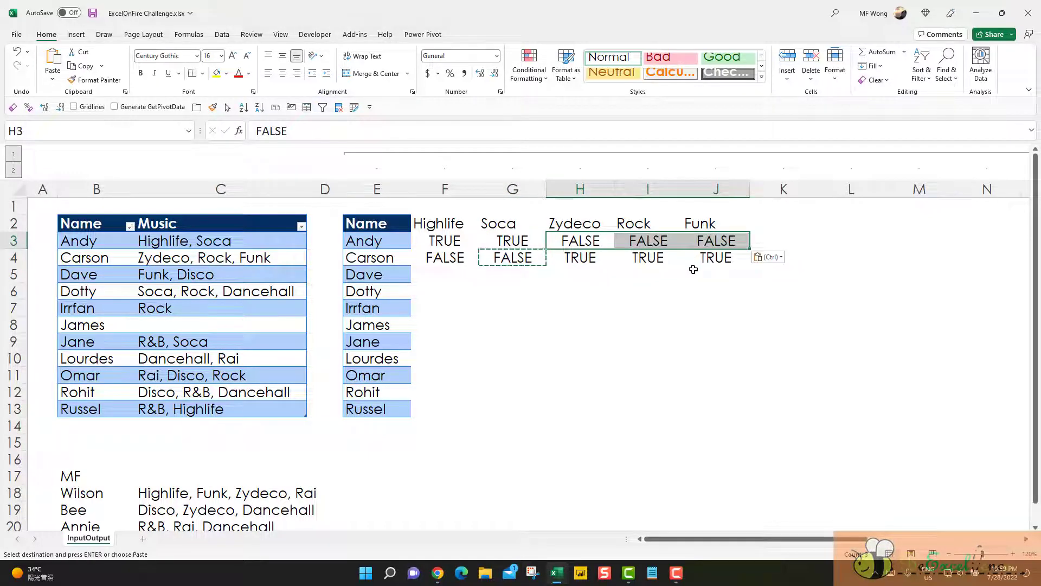
left_click(691, 269)
- Enter TRUE in J5 for the third person under Funk
left_click(383, 278)
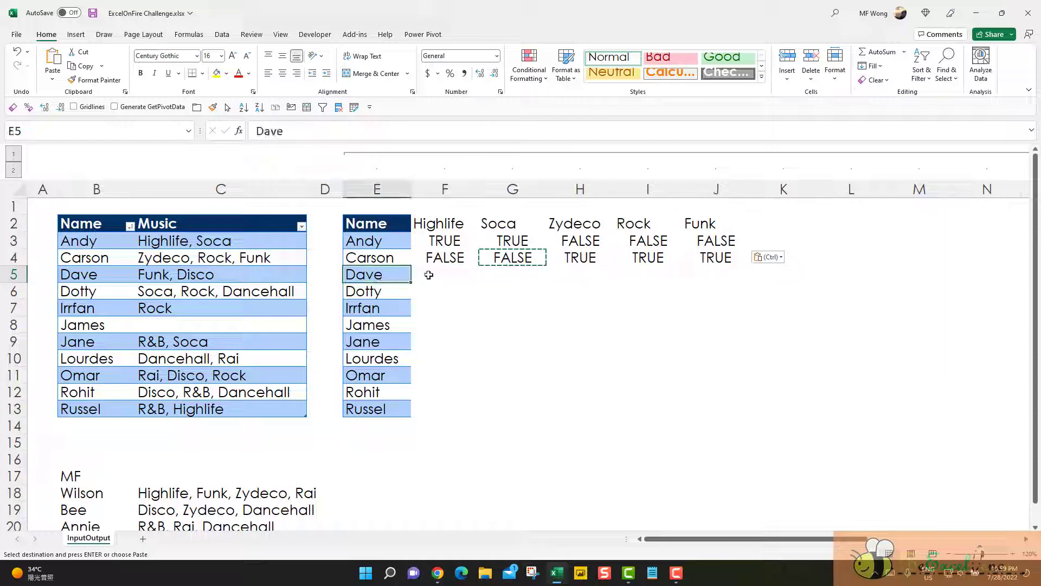
left_click(429, 275)
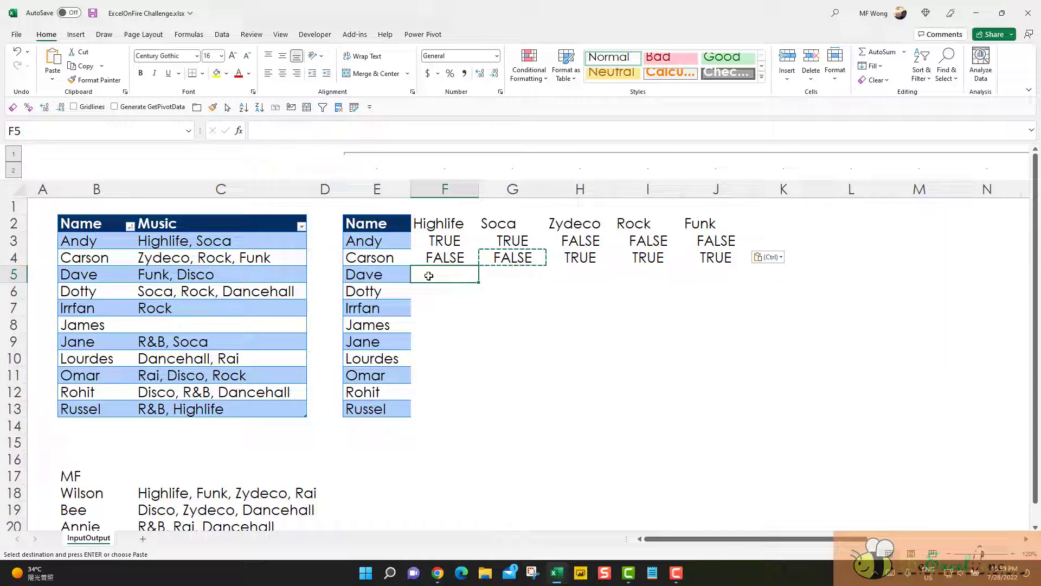
left_click(708, 274)
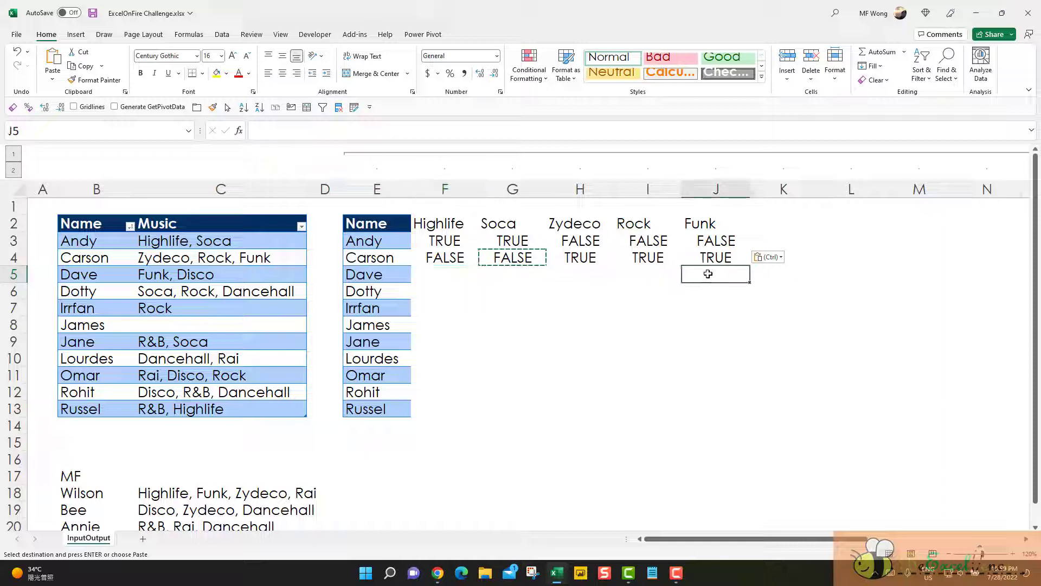
type("TRUE")
key("Return")
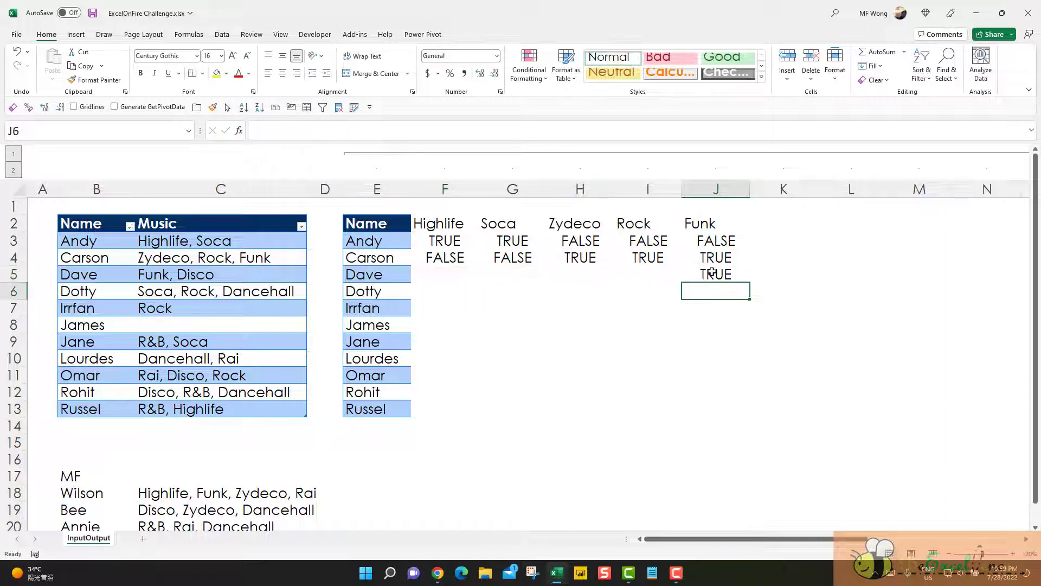
left_click(712, 273)
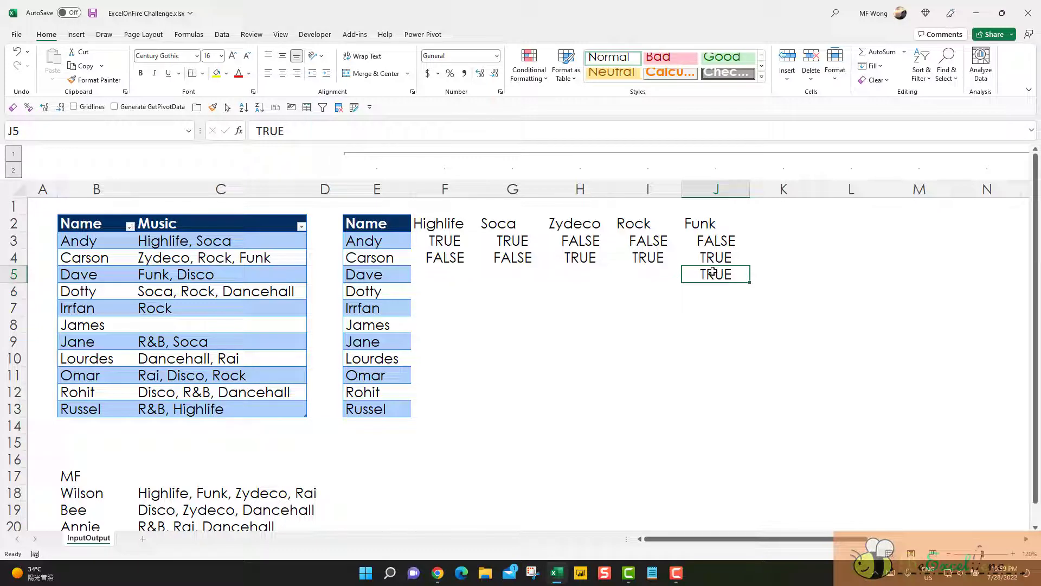
- Enter the header Disco in K2 and copy the TRUE value from J5 into K5 for the third person
left_click(771, 223)
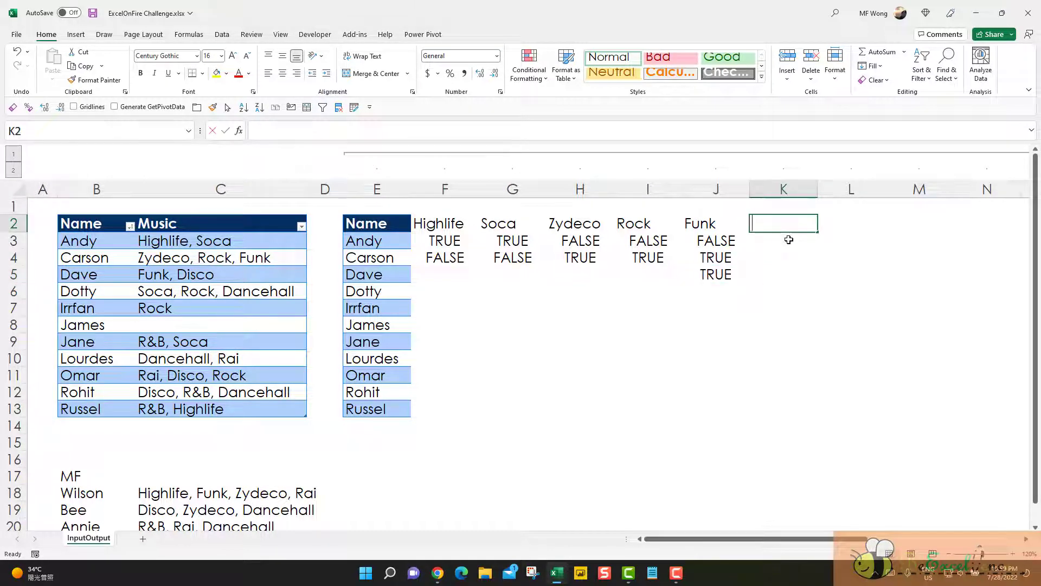
type("Disco")
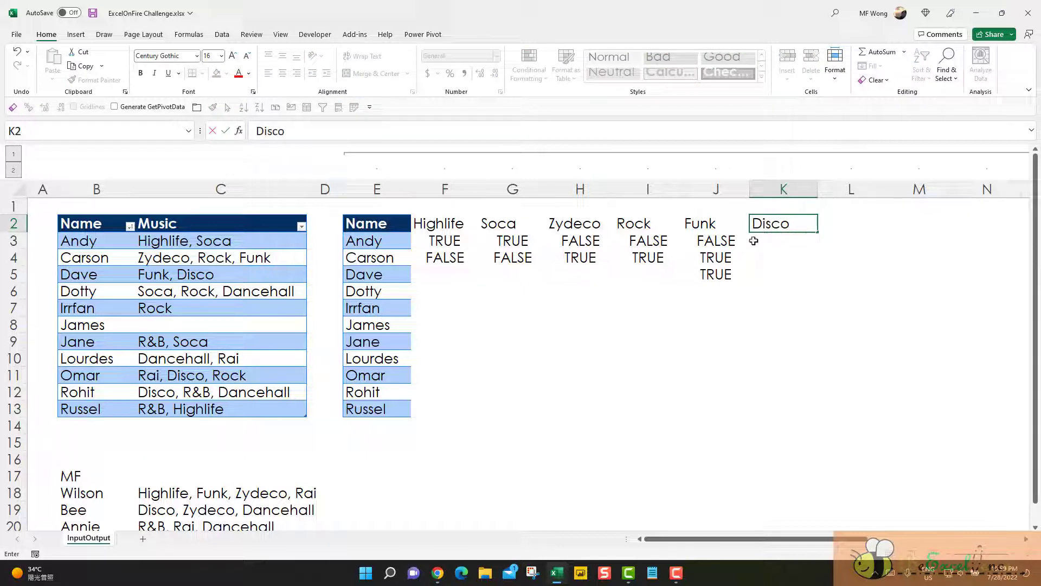
left_click(710, 242)
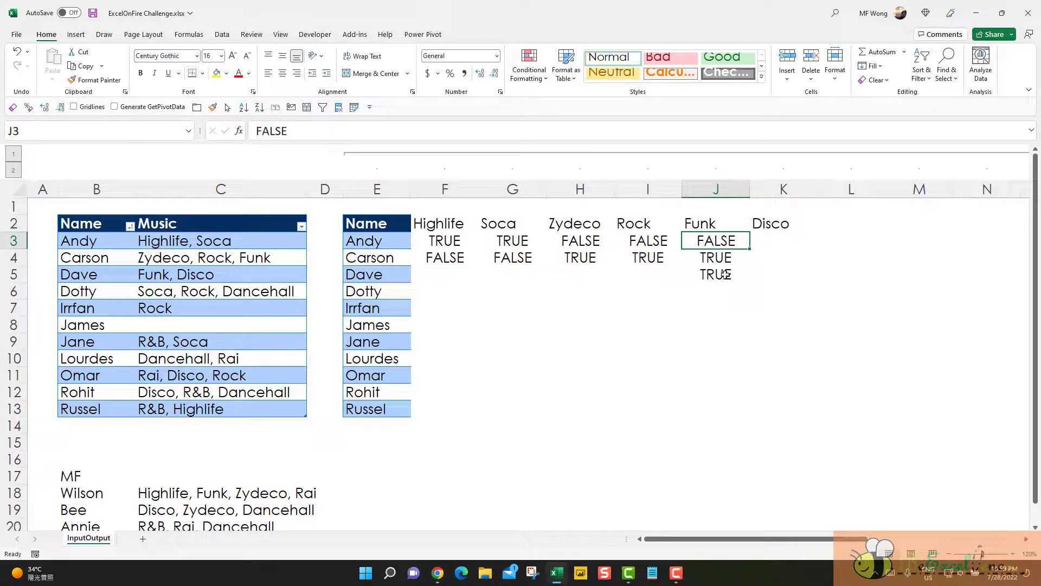
left_click(719, 274)
key("ctrl+c")
left_click(765, 279)
key("ctrl+v")
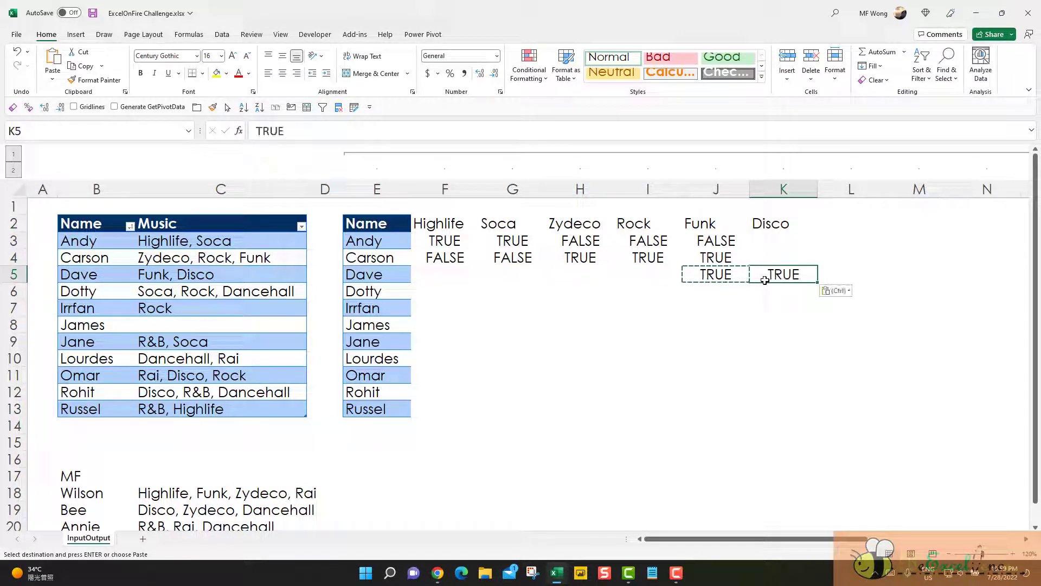
- Copy the FALSE value from J3 into K3:K4 for the first two people under Disco
left_click(725, 240)
key("ctrl+c")
left_click_drag(775, 239, 776, 252)
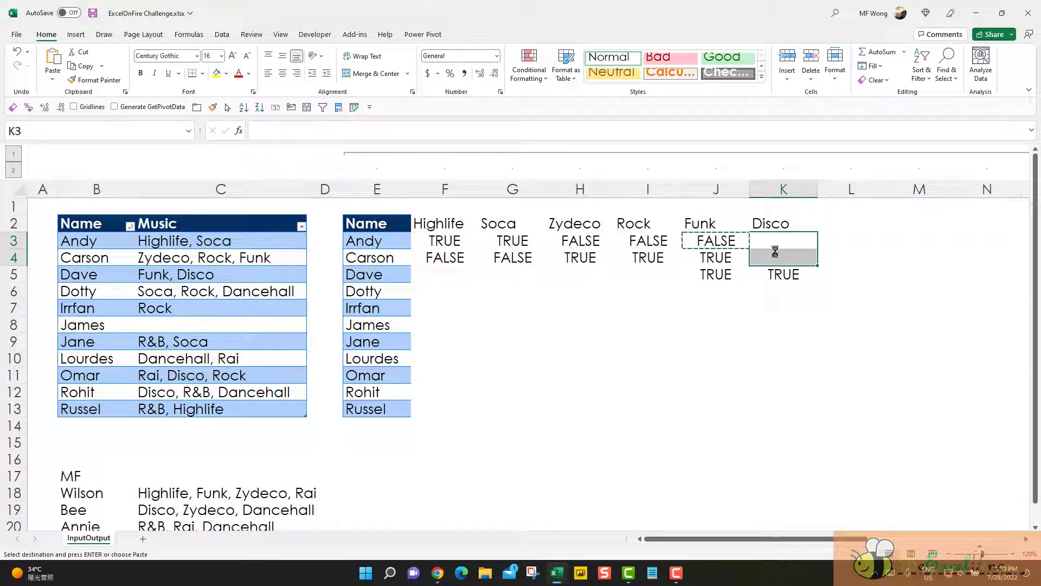
key("ctrl+v")
left_click(783, 288)
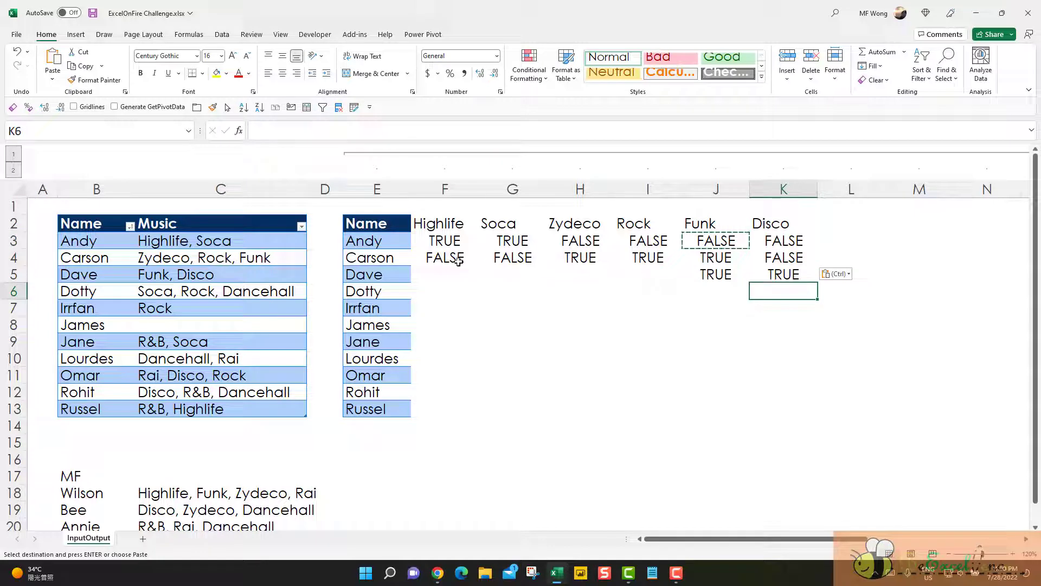
- Copy the FALSE value from F4 into F5:I5 for the third person's Highlife, Soca, Zydeco and Rock
left_click(442, 260)
key("ctrl+c")
left_click_drag(450, 277, 649, 274)
key("ctrl+v")
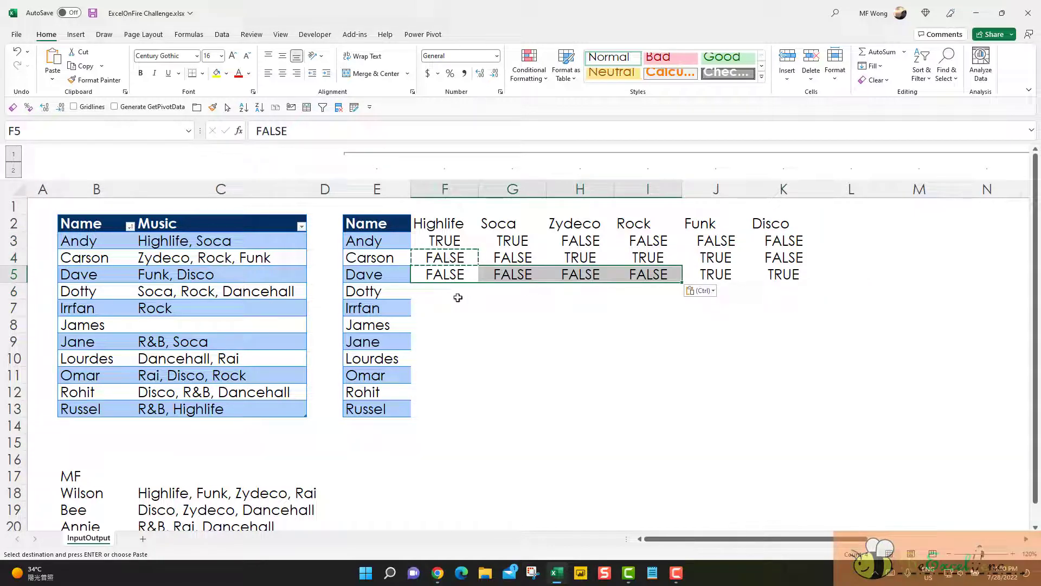
left_click(442, 293)
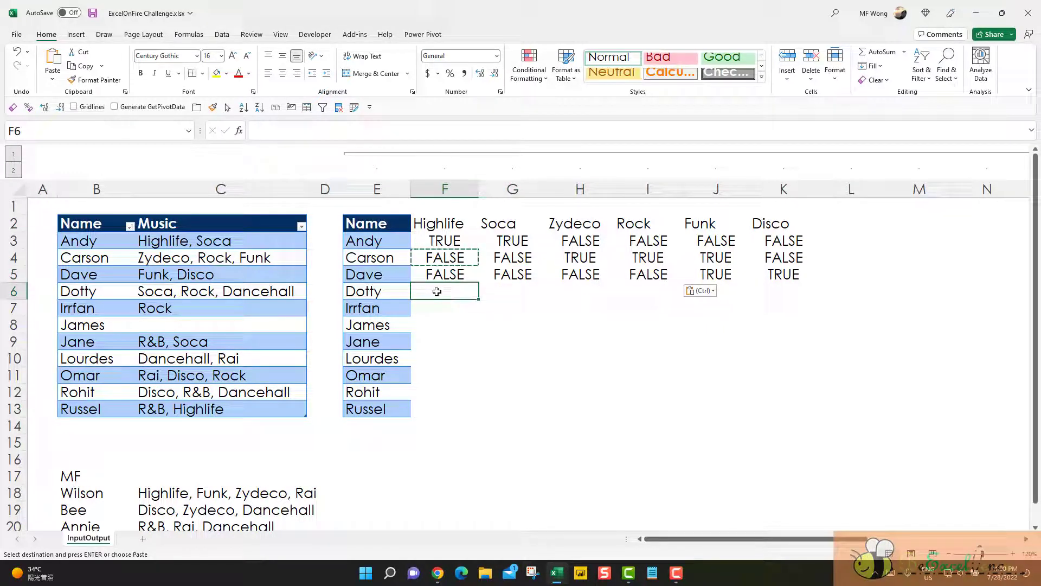
- Fill F8:K8 with FALSE for the person whose Music cell is blank
left_click_drag(93, 325, 233, 321)
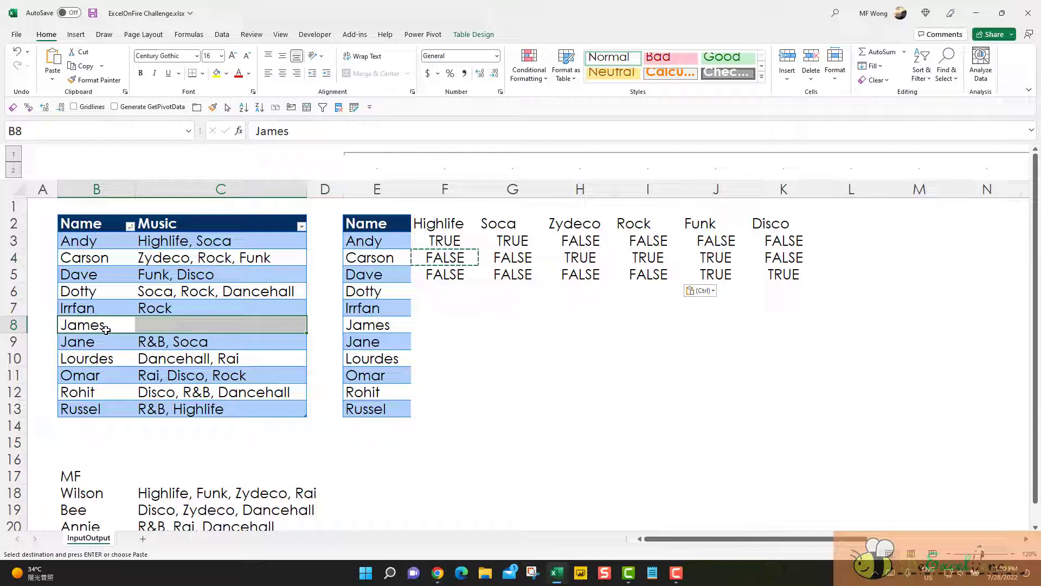
left_click(233, 324)
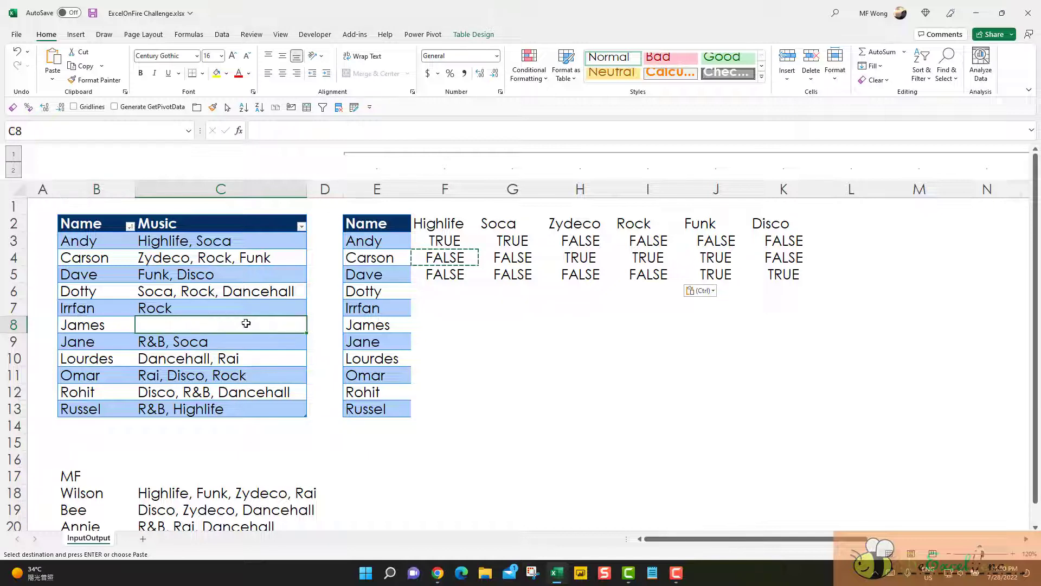
left_click_drag(427, 326, 784, 324)
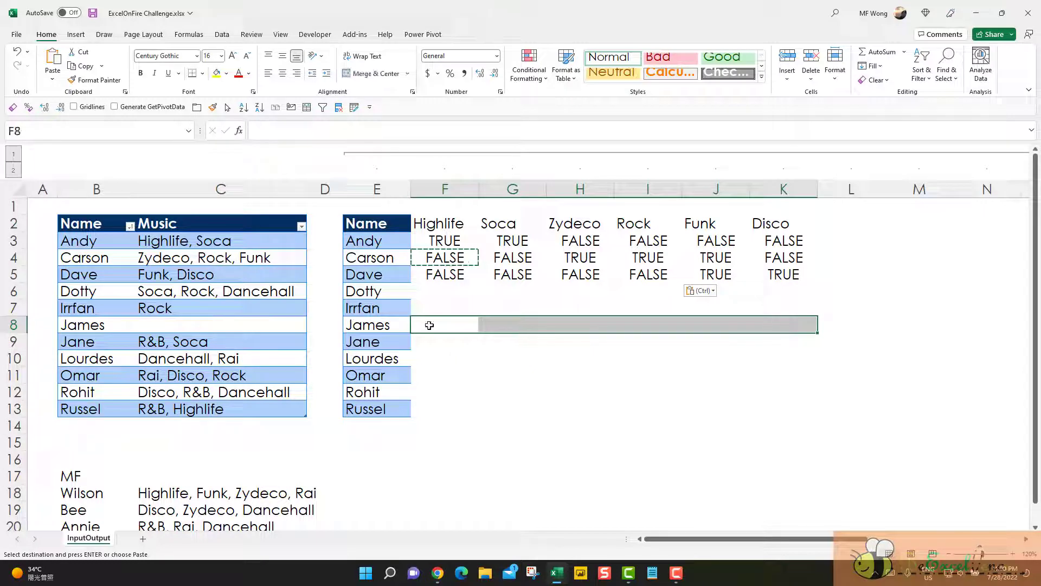
type("FALSE")
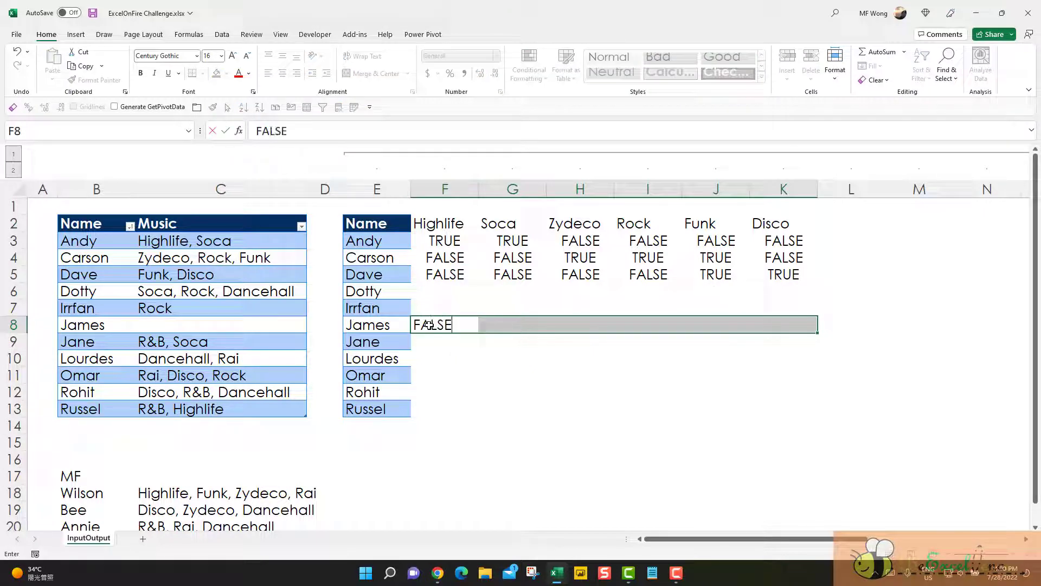
key("ctrl+Return")
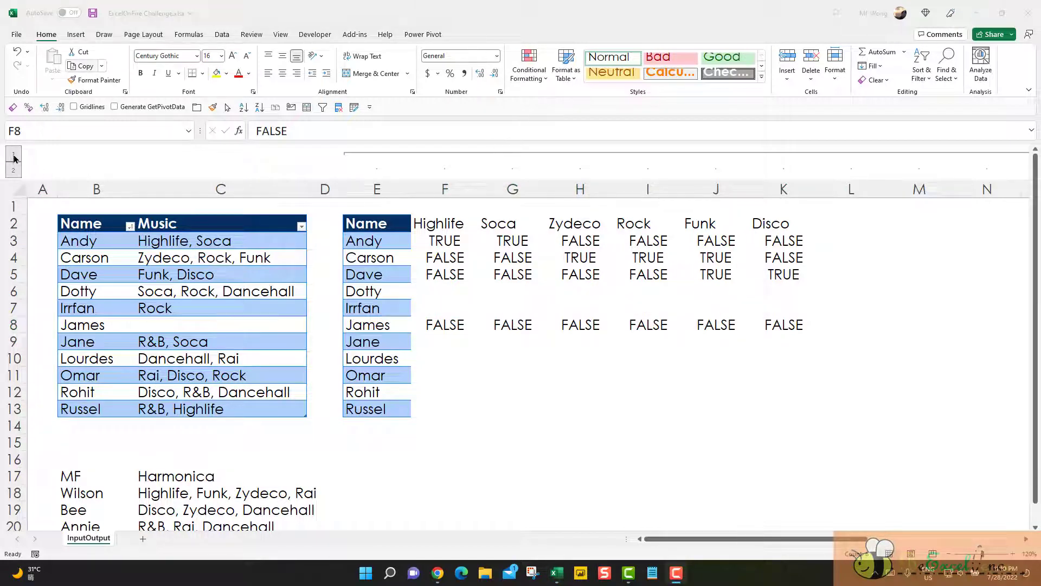
- Collapse the grouped mock-up columns and examine the finished output table's genre headers and TRUE/FALSE values against the source Music column
left_click(14, 158)
left_click(14, 158)
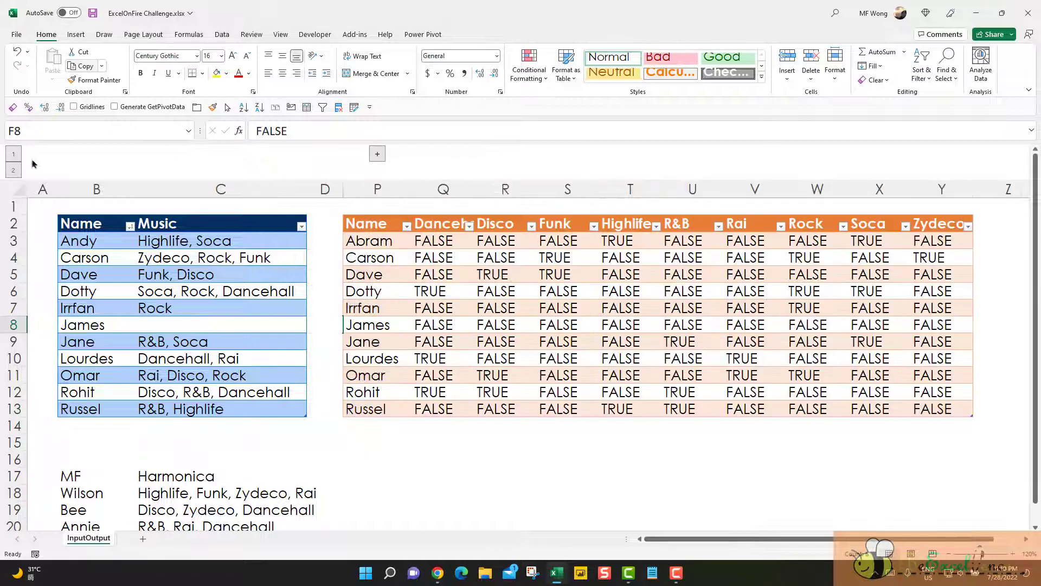
left_click(501, 279)
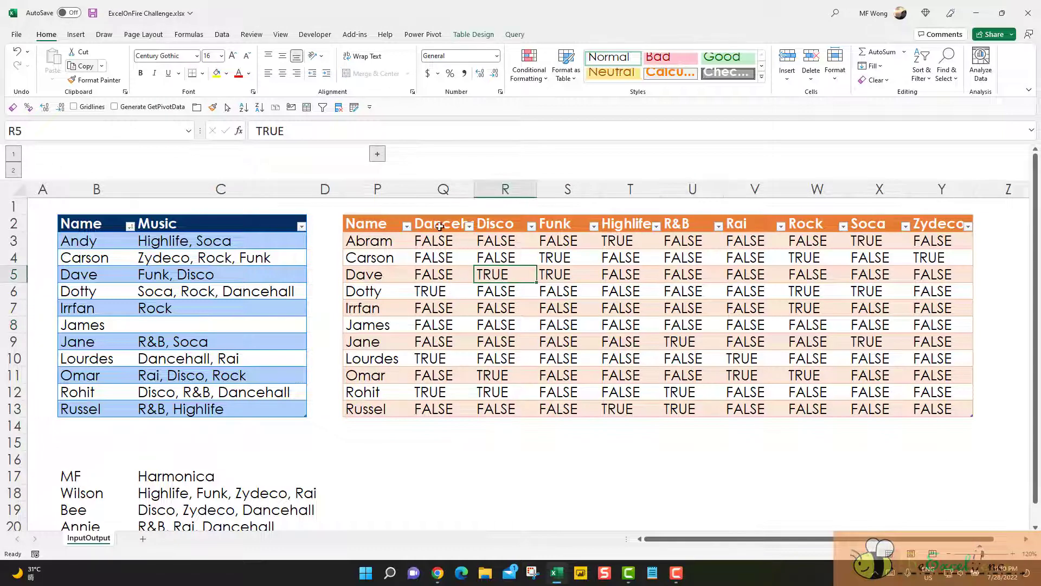
left_click_drag(440, 227, 932, 222)
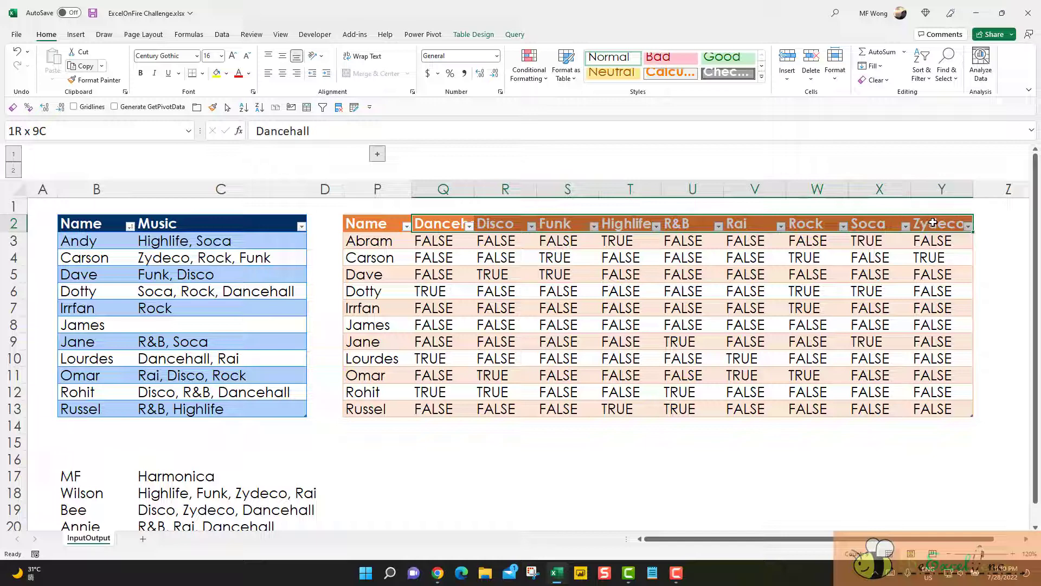
left_click_drag(434, 241, 946, 410)
left_click_drag(196, 241, 198, 392)
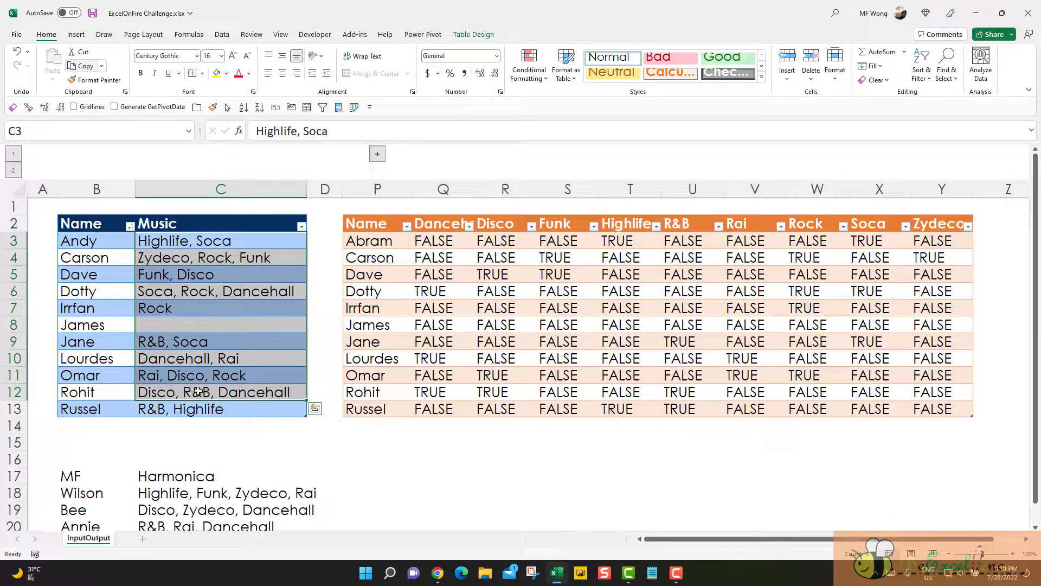
- Move the extra records in B17:C20 directly beneath the source table, starting at B14, so they join the table
scroll(106, 427, "down", 1)
left_click_drag(105, 427, 210, 467)
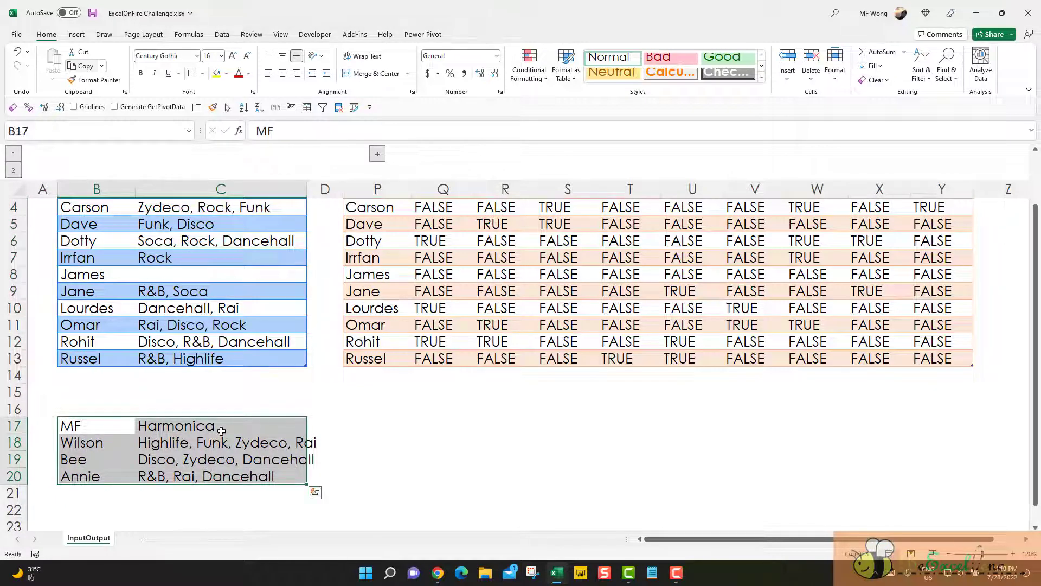
left_click_drag(220, 427, 233, 471)
scroll(233, 470, "up", 1)
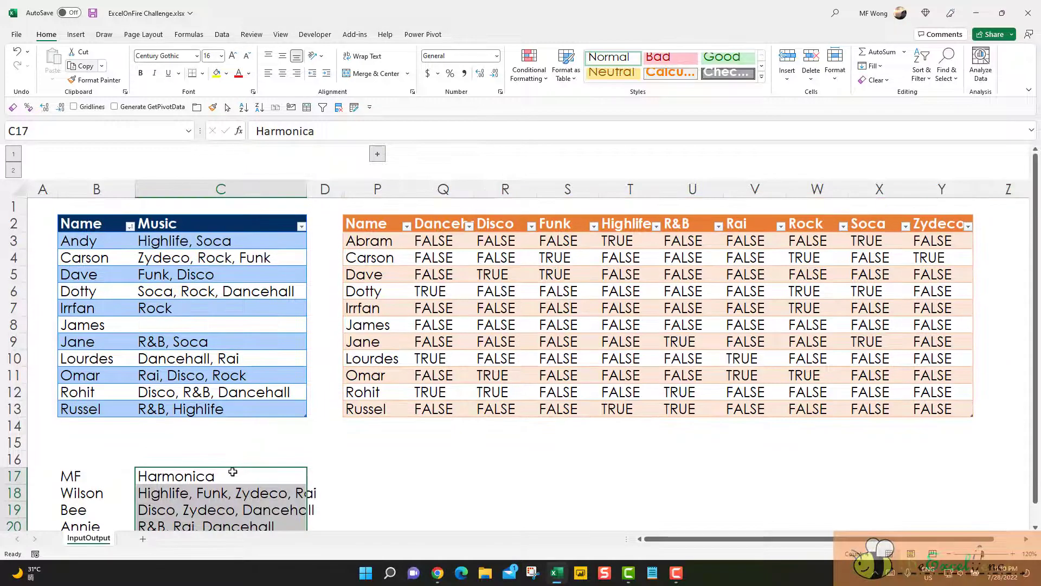
left_click_drag(141, 494, 204, 523)
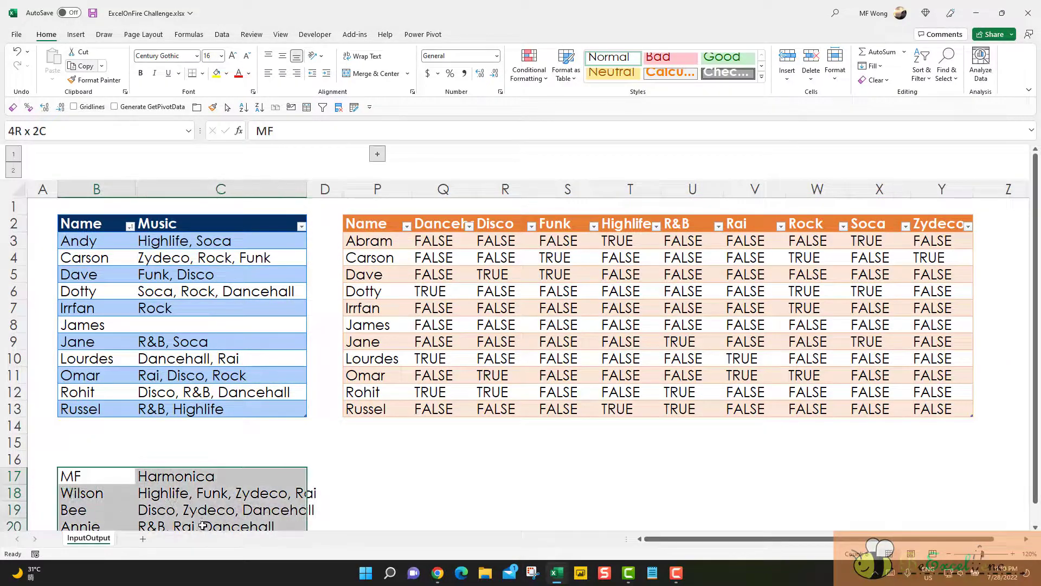
left_click_drag(226, 468, 227, 425)
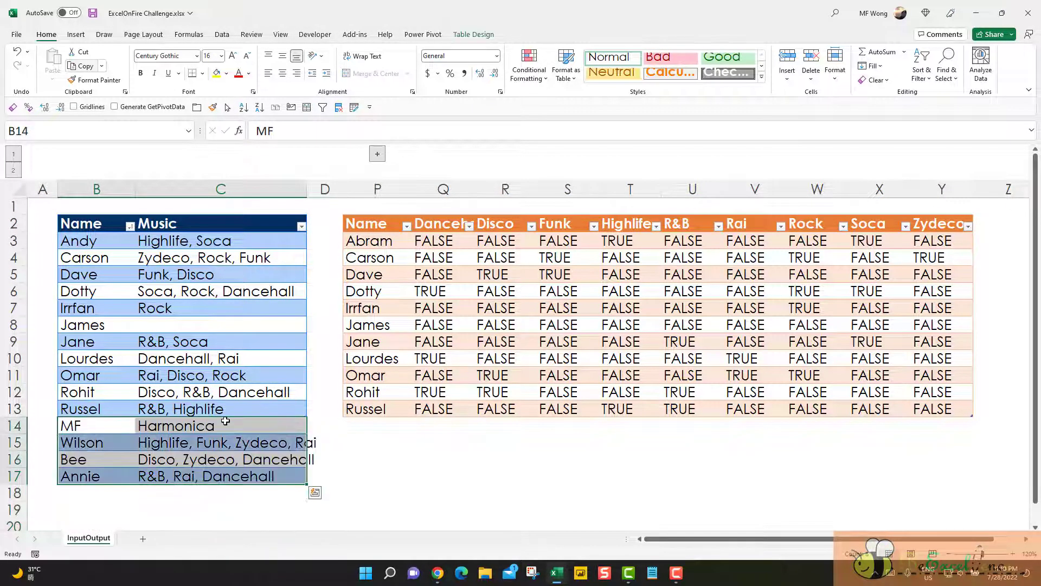
- Refresh the orange output table to include the added source records
left_click(409, 302)
right_click(410, 301)
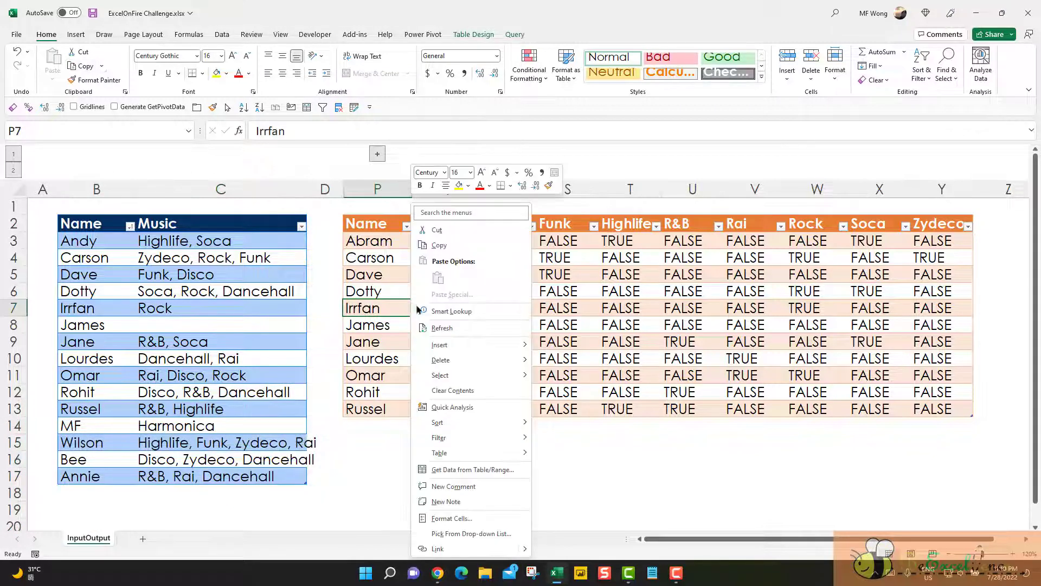
left_click(453, 327)
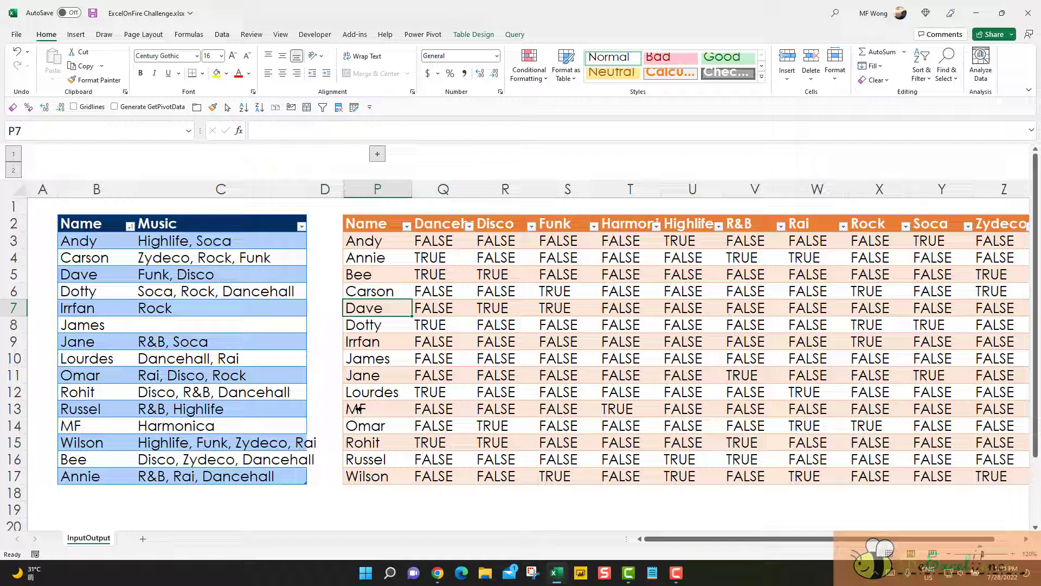
- Examine row 13 and the Harmonica column of the output table against the source entry in C14
left_click_drag(358, 408, 830, 413)
left_click(184, 427)
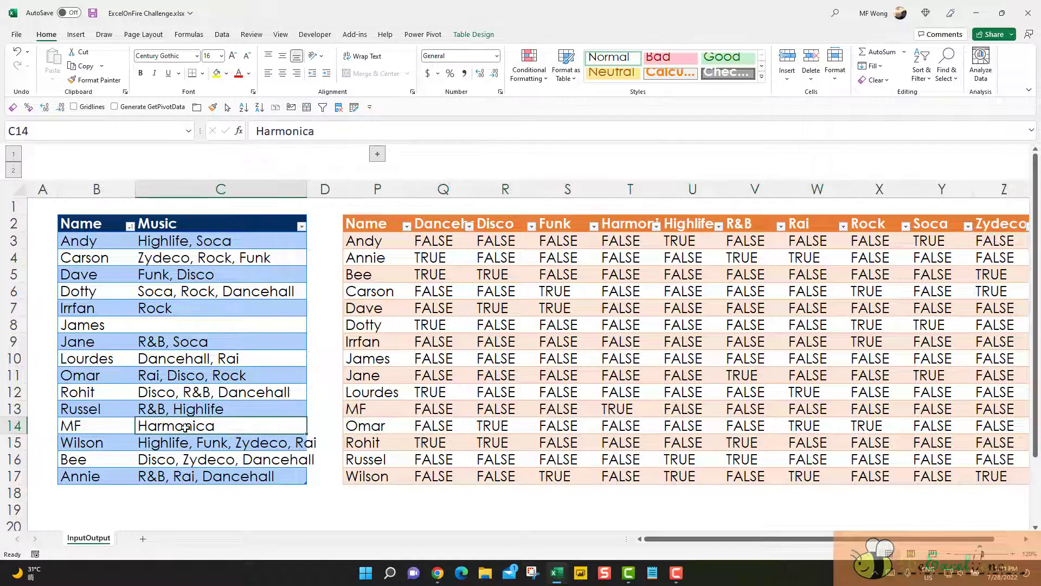
left_click(614, 410)
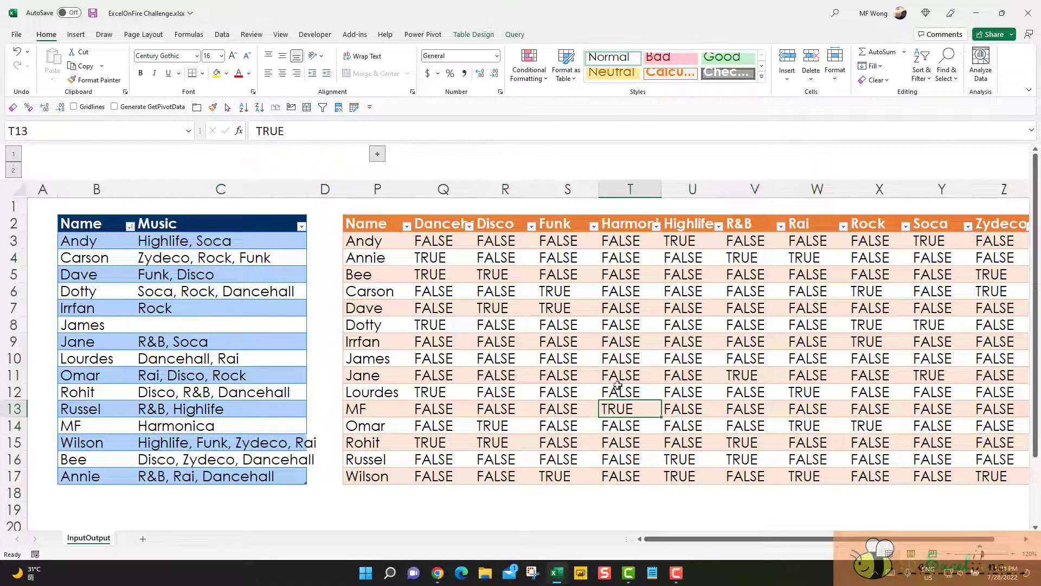
left_click(631, 190)
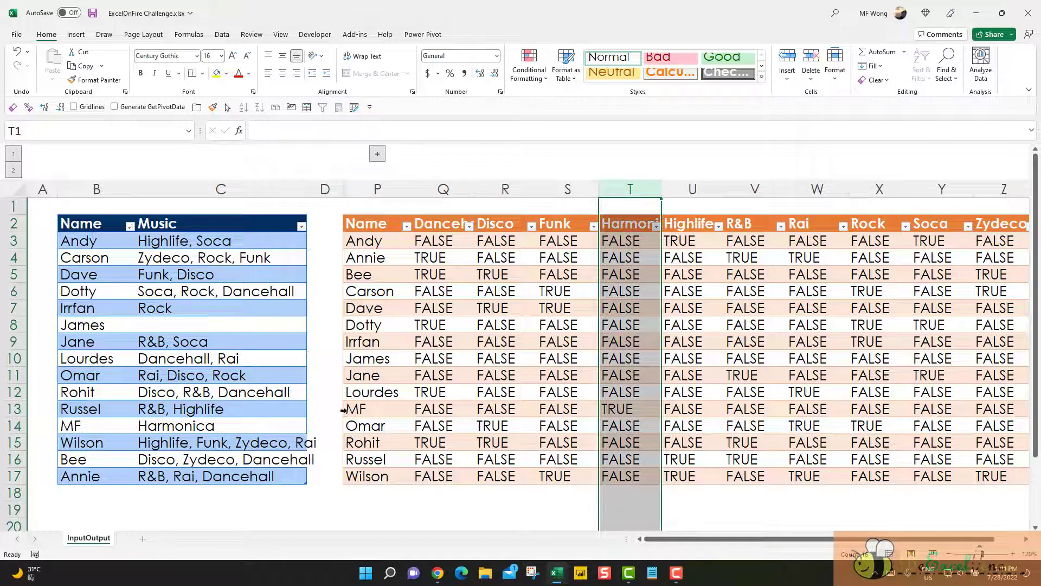
left_click(343, 411)
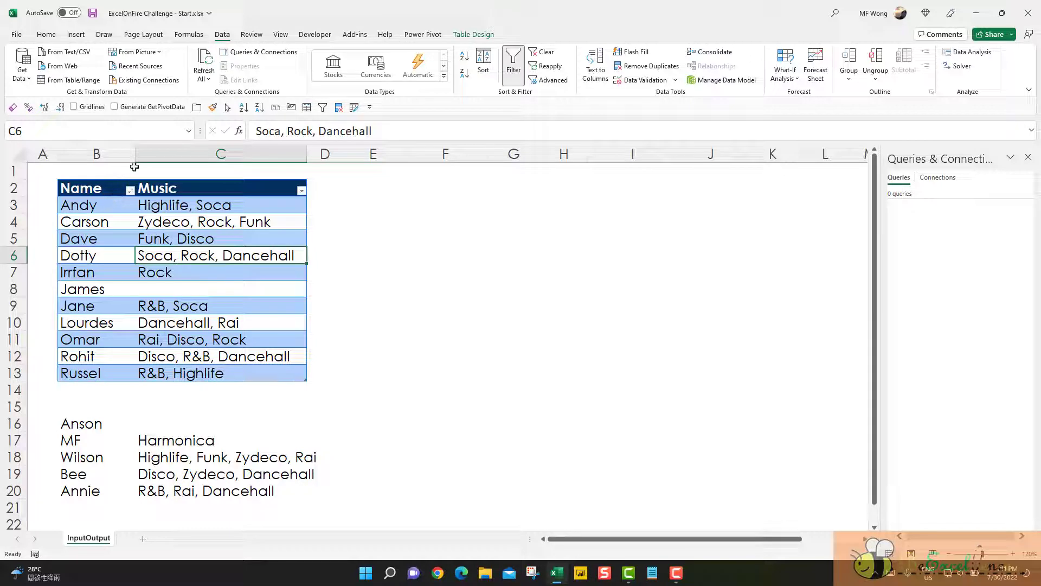
- Load the Name and Music table into Power Query and rename its query as Base
left_click(63, 83)
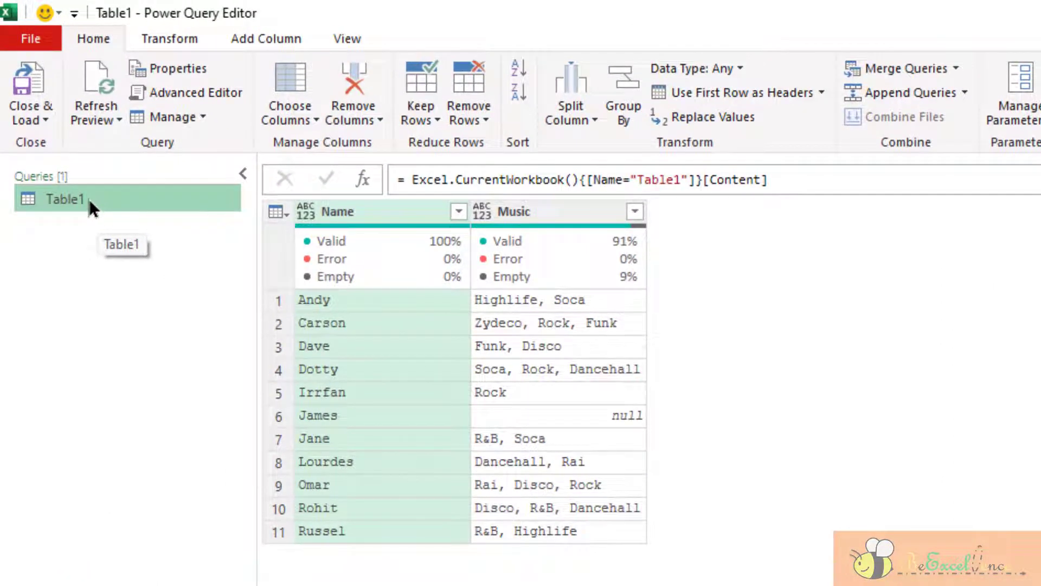
right_click(86, 197)
left_click(210, 301)
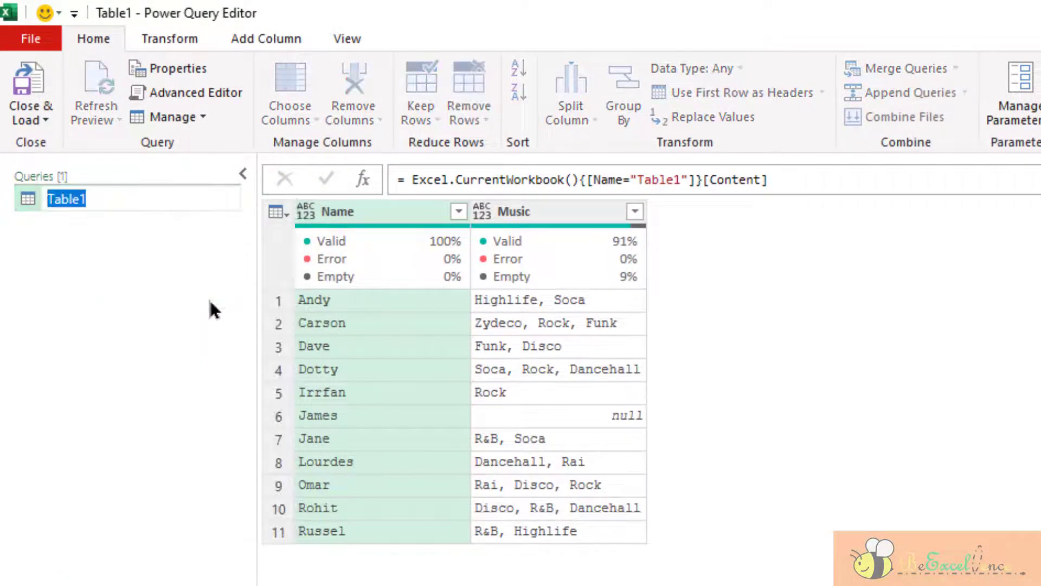
type("Base")
key("Return")
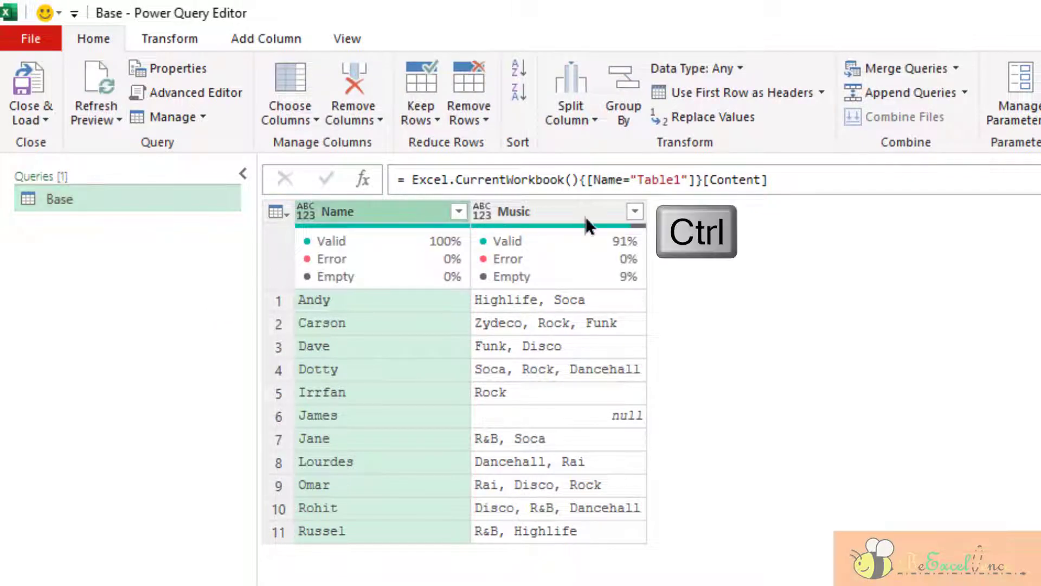
- Set the data type of both the Name and Music columns to Text
left_click(505, 217, "ctrl")
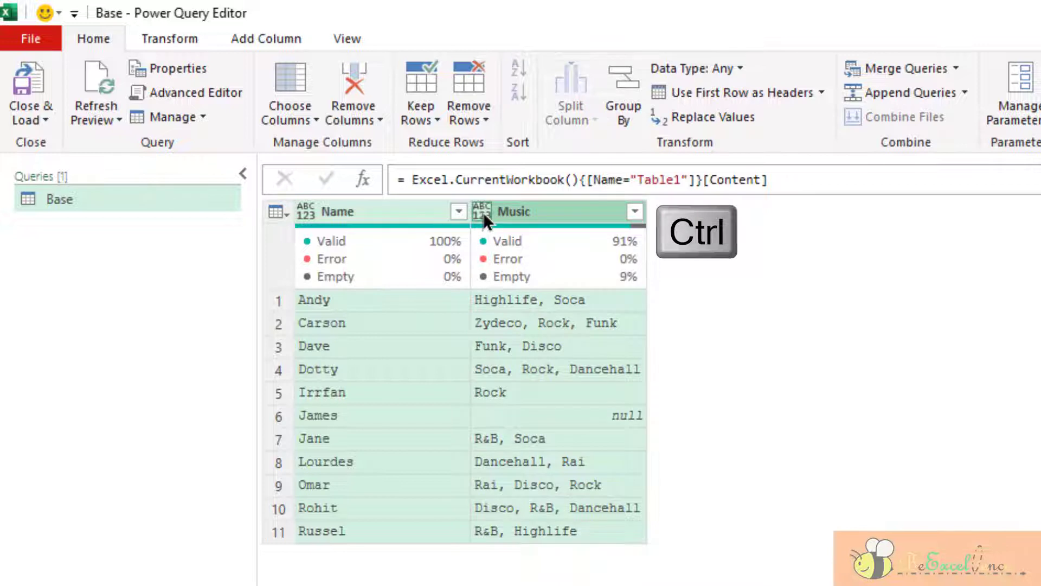
left_click(483, 213)
left_click(560, 463)
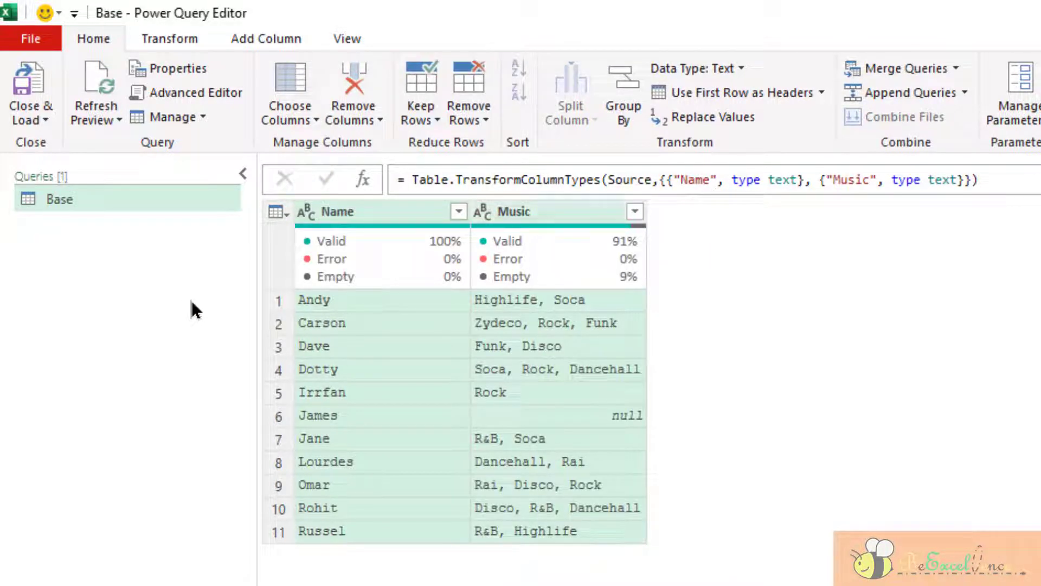
- Create a reference query from Base and rename it as Output
right_click(80, 205)
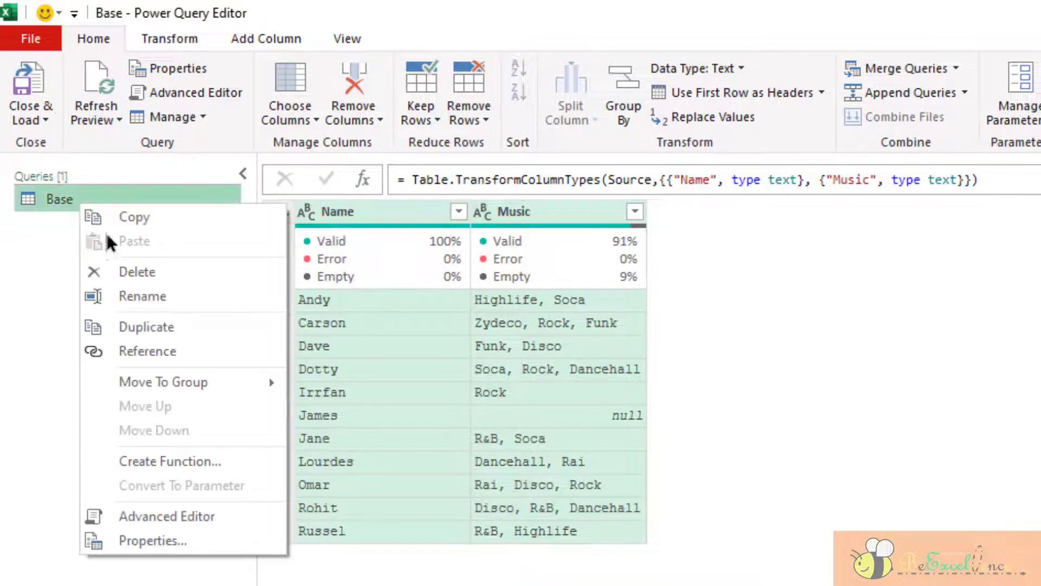
left_click(175, 348)
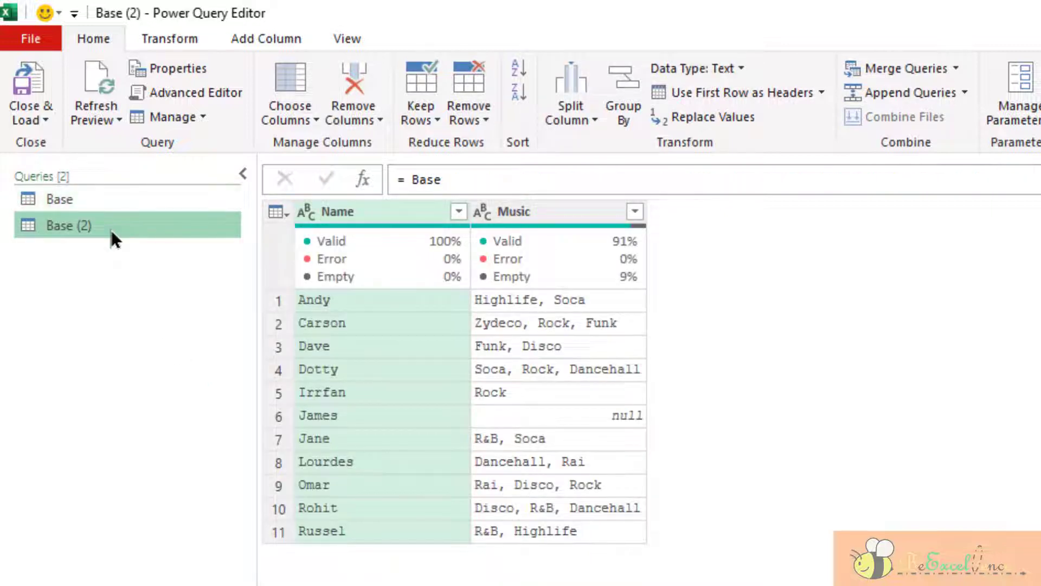
right_click(111, 231)
left_click(209, 320)
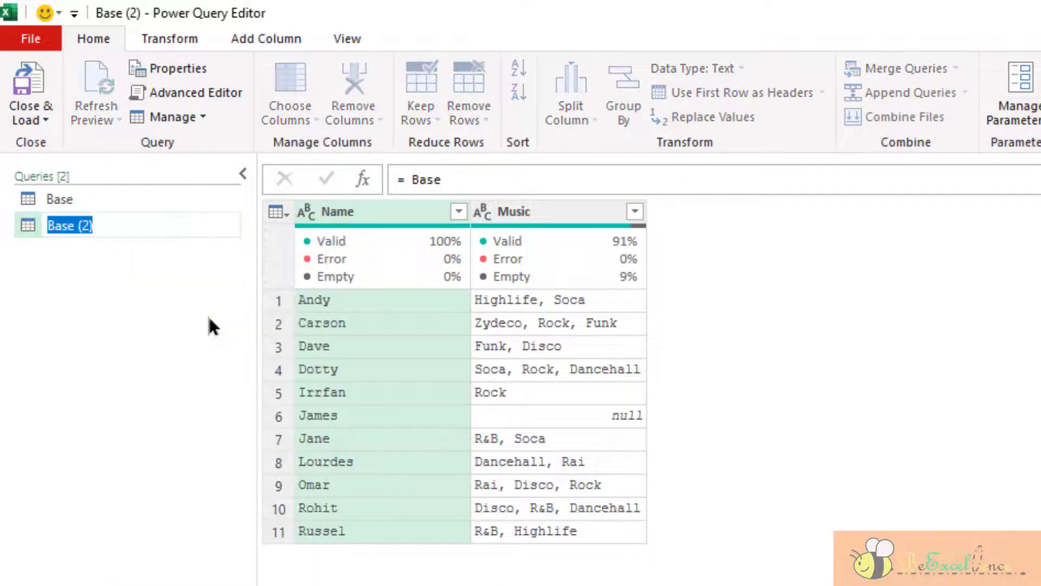
type("Output")
key("Return")
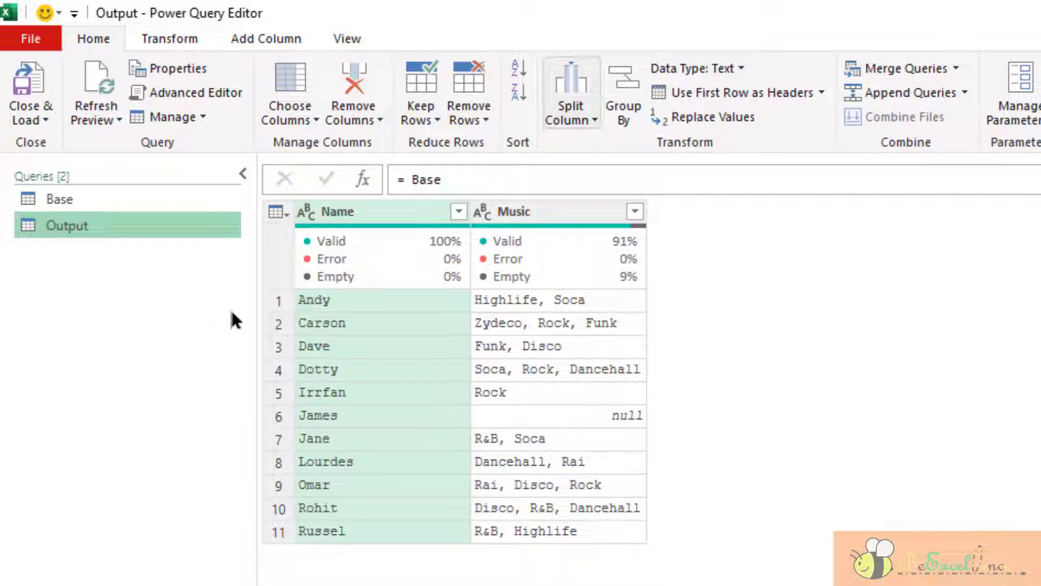
- Split the Music column of the Output query by comma at each occurrence of the delimiter into rows
left_click(571, 214)
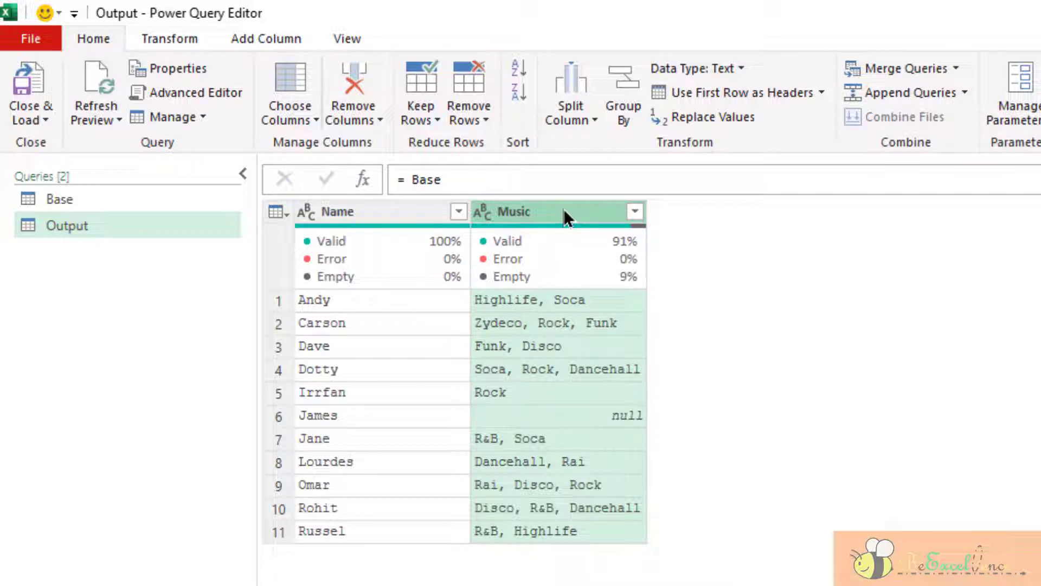
left_click(162, 39)
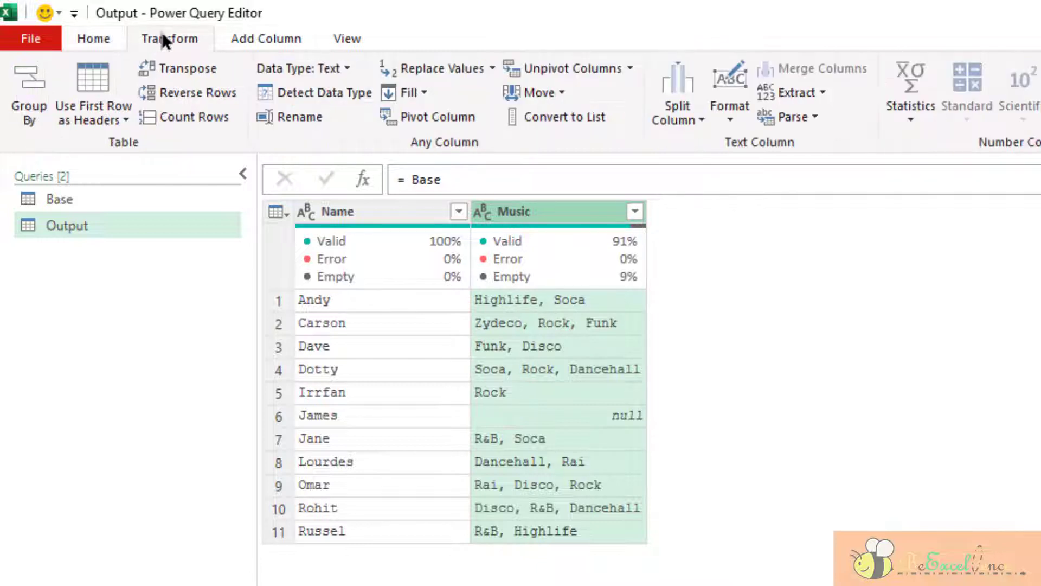
left_click(678, 113)
left_click(758, 155)
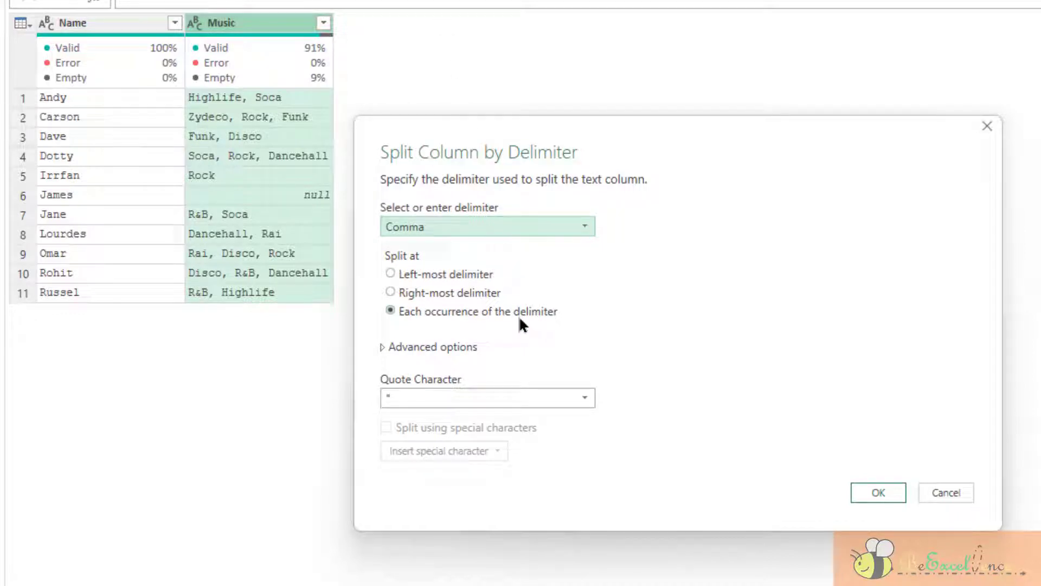
left_click(435, 346)
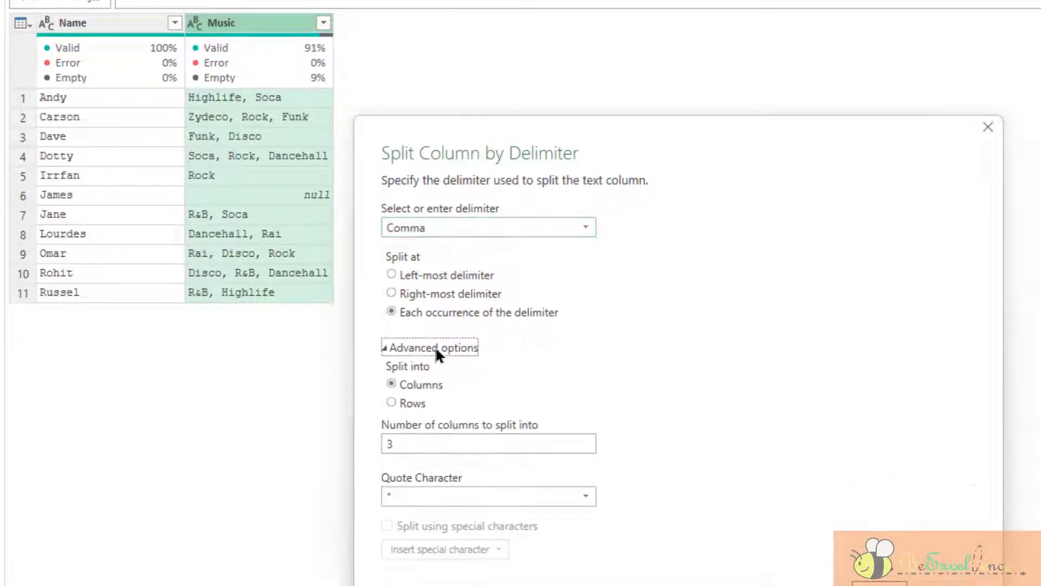
left_click(411, 404)
left_click(879, 580)
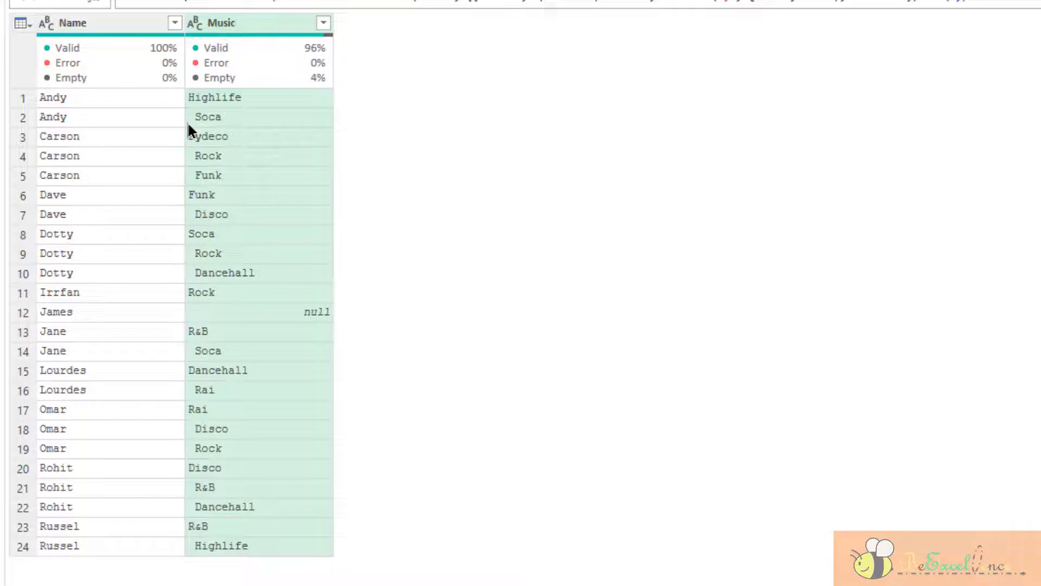
- Trim the text in the Music column and sort the column in ascending order
right_click(245, 26)
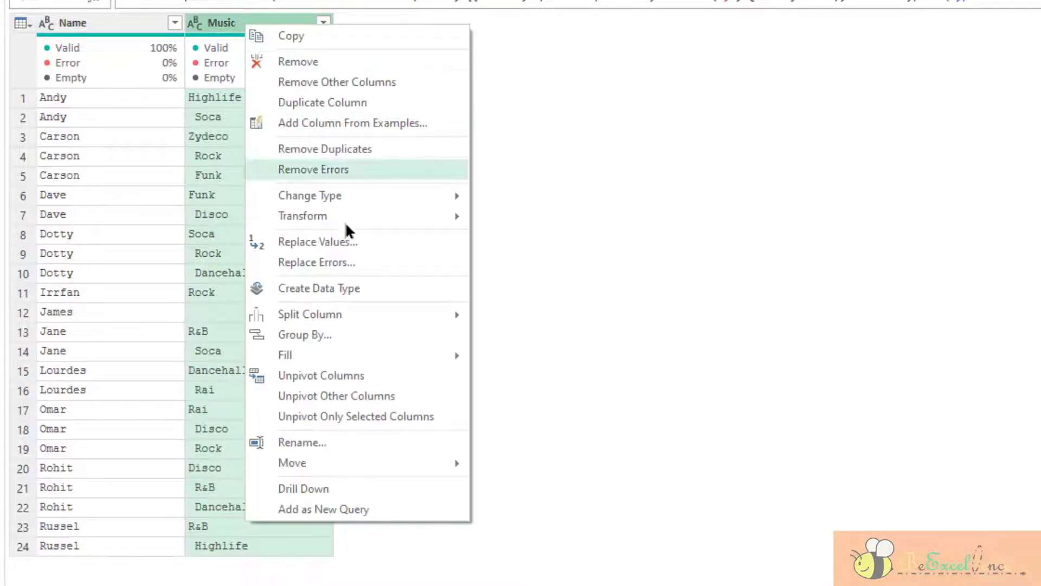
mouse_move(347, 224)
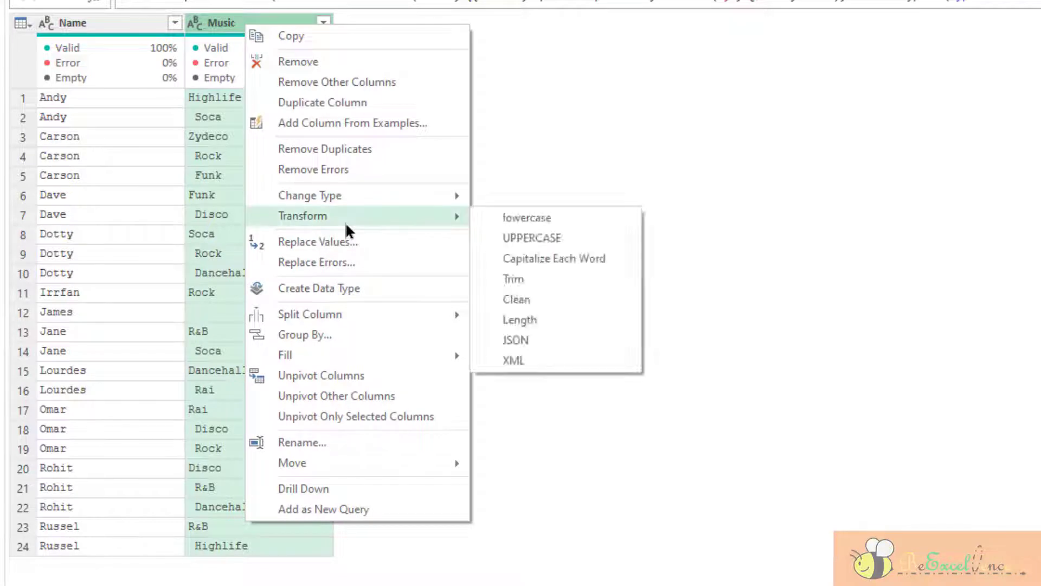
left_click(575, 283)
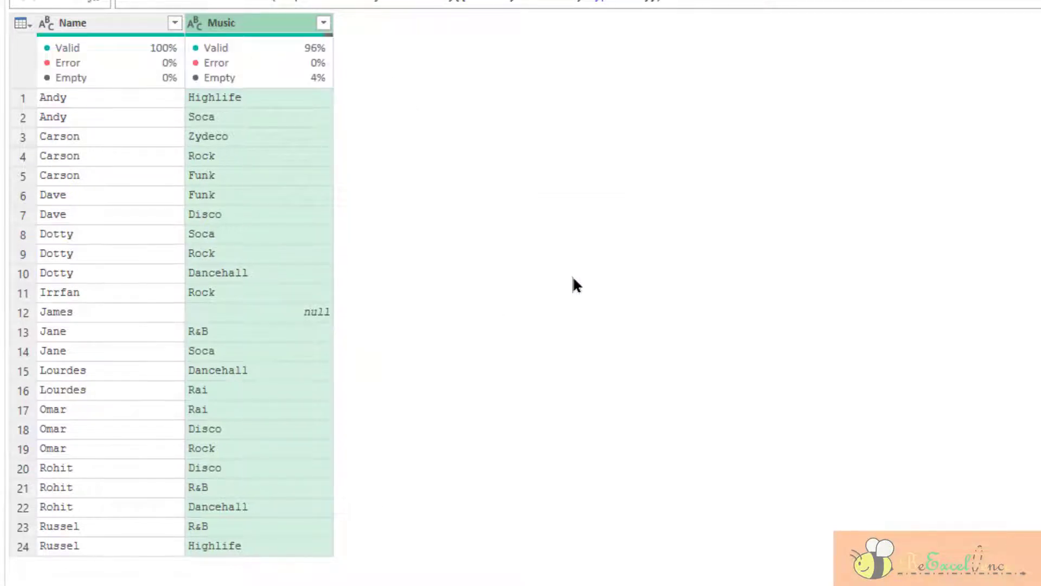
left_click(322, 22)
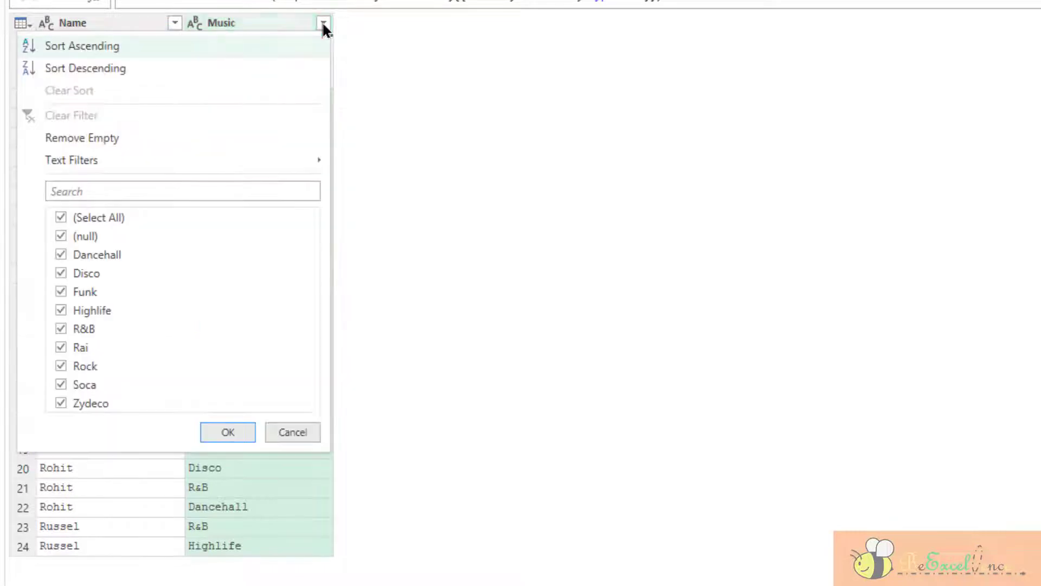
left_click(76, 50)
mouse_move(76, 50)
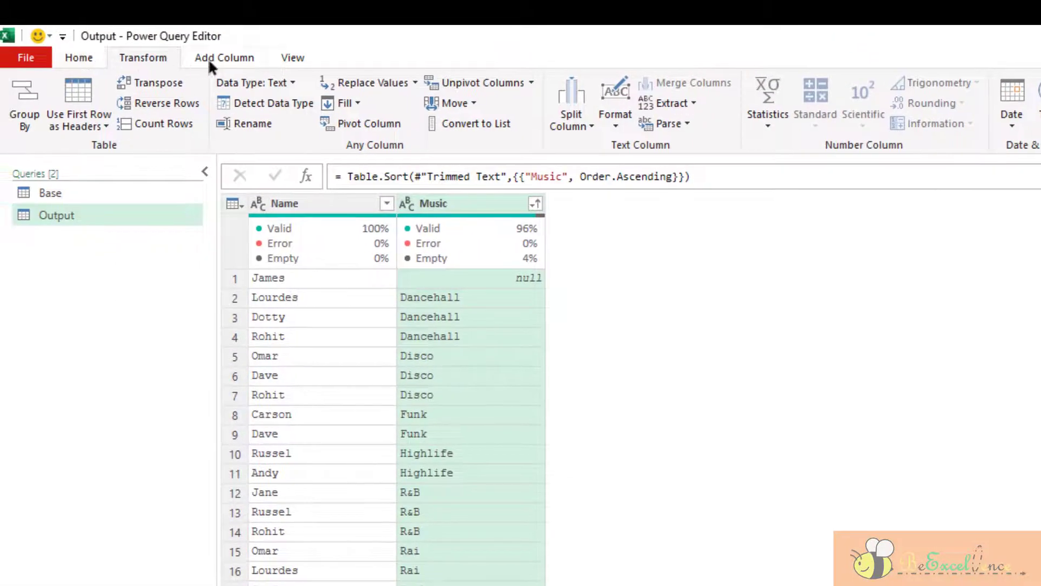
- Add a custom column named Custom that holds the text "TRUE" in every row
left_click(209, 59)
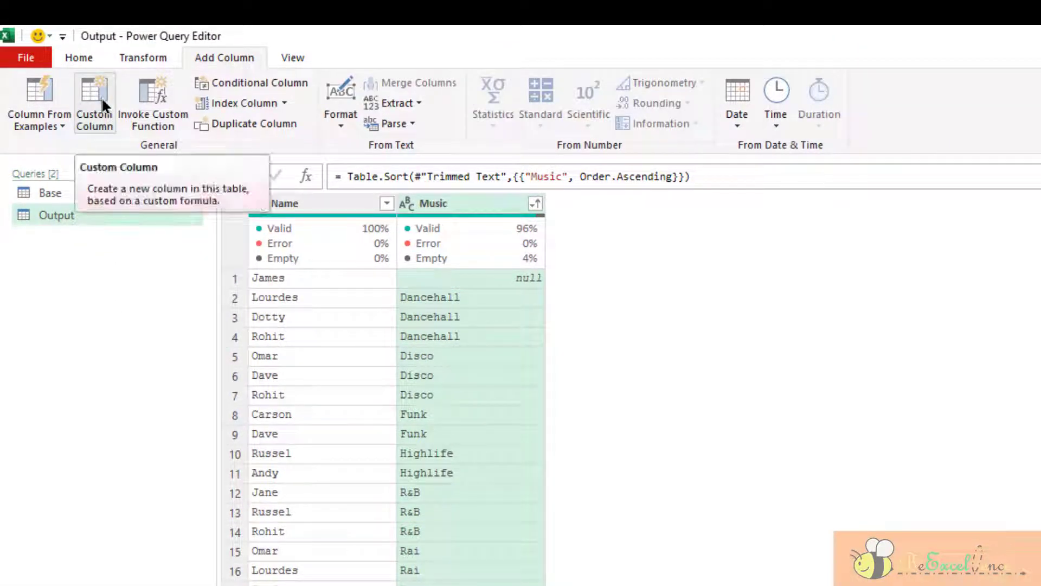
left_click(95, 117)
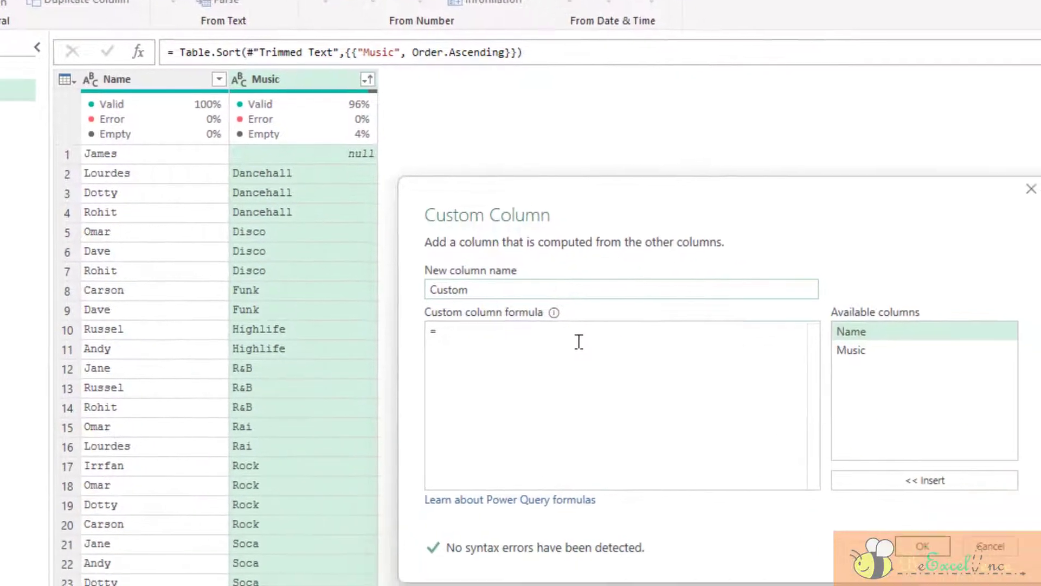
type("\"F")
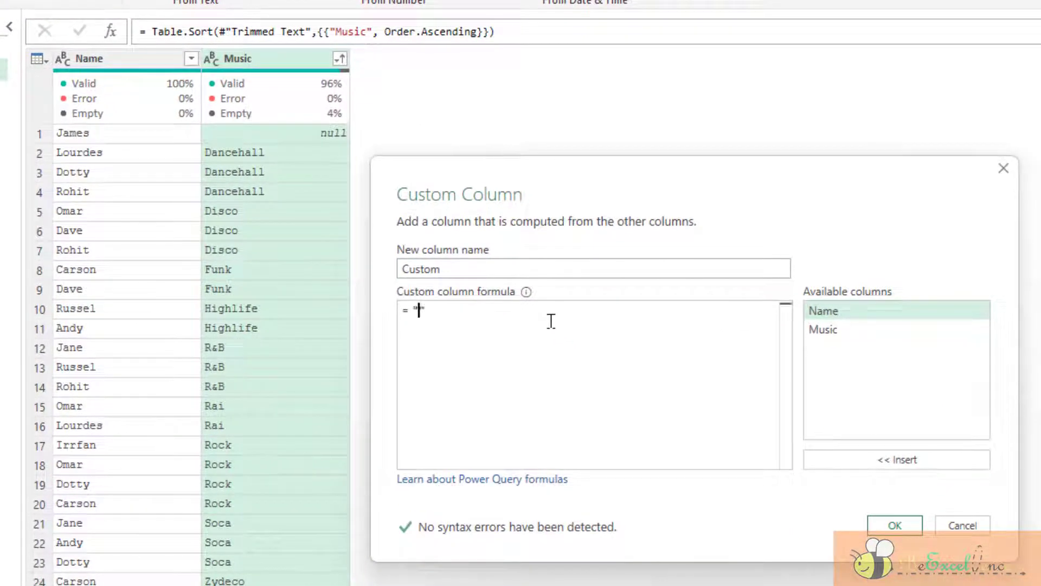
key("BackSpace")
key("BackSpace")
type("\"TRUE")
left_click(898, 524)
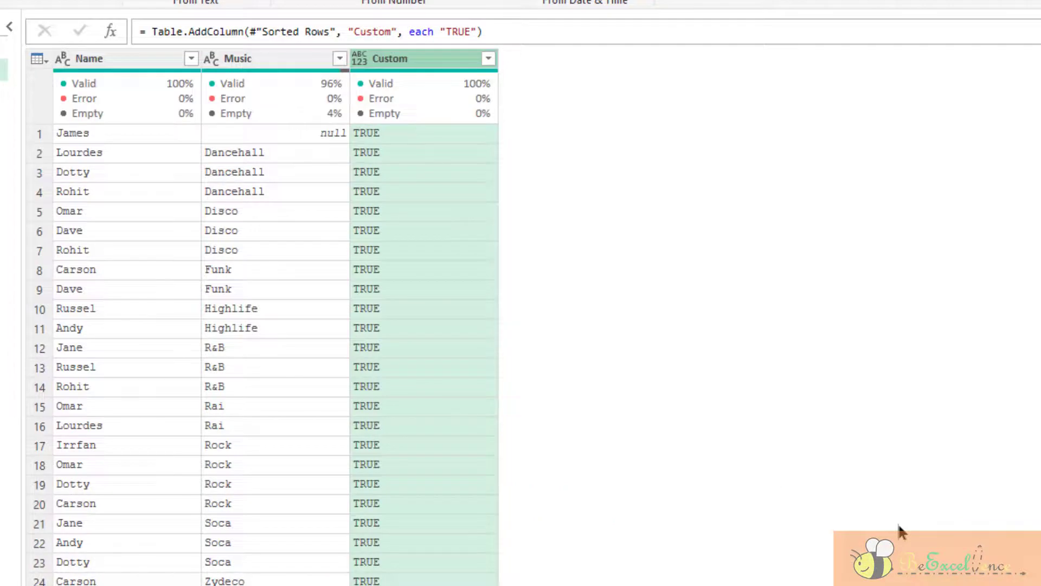
- Examine how the Name and Music values pair up in rows 3 to 5 of the Output query
left_click(152, 177)
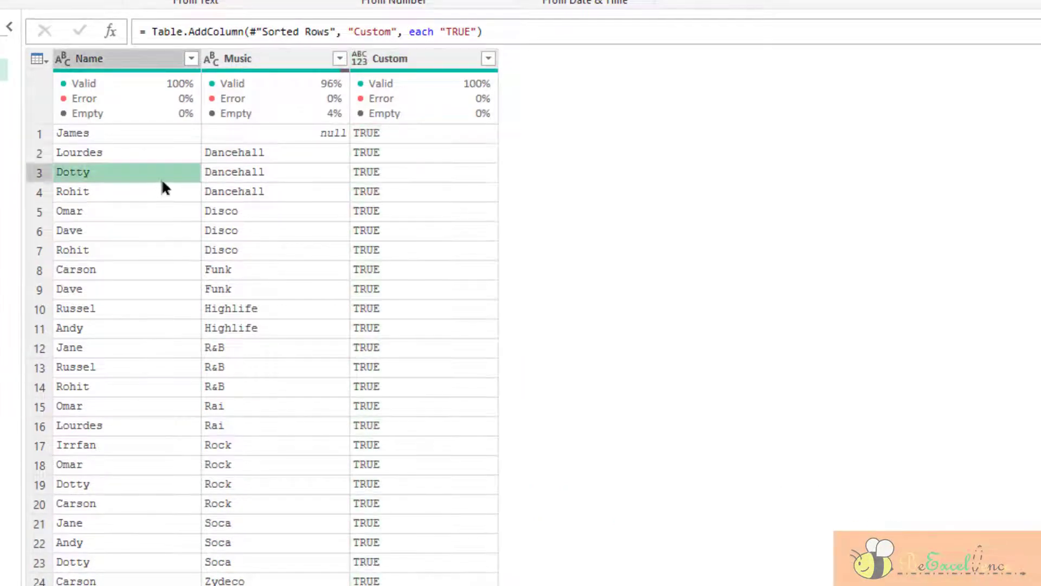
left_click(307, 173)
left_click(169, 197)
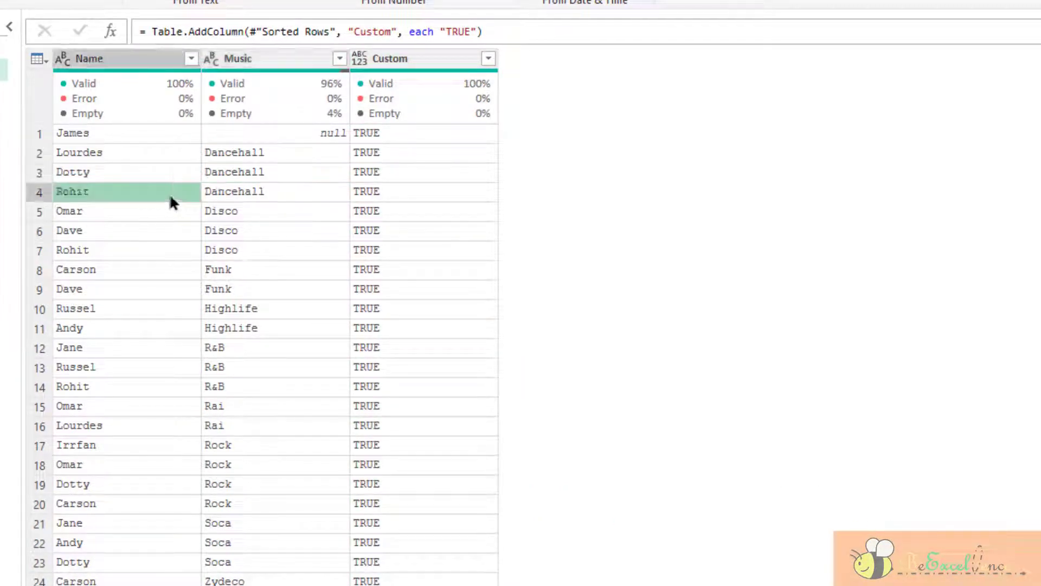
left_click(324, 199)
left_click(175, 216)
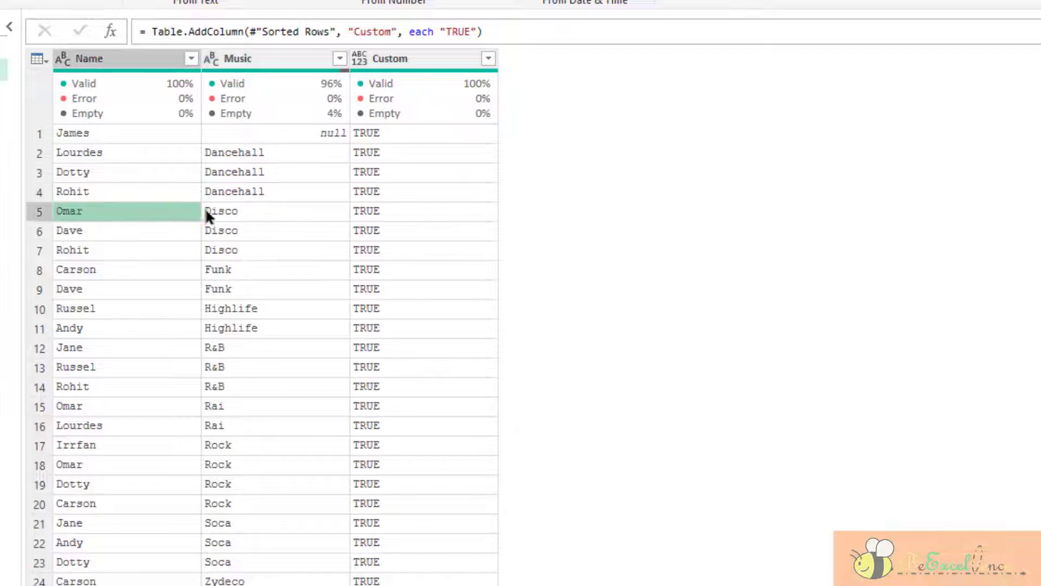
left_click(258, 216)
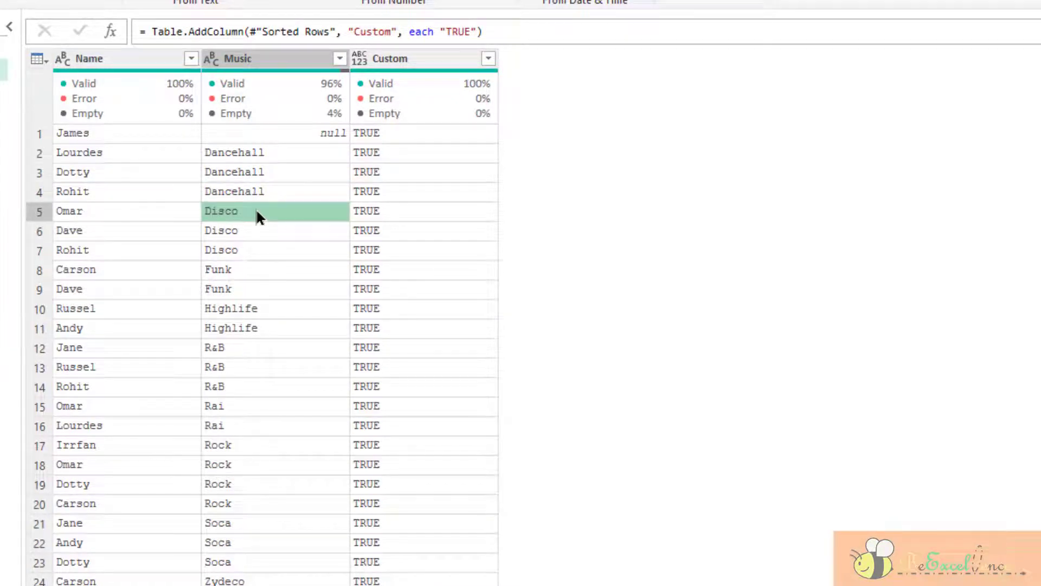
- Try to pivot the Music column into genre columns, using Custom as the values column with Don't Aggregate
left_click(292, 58)
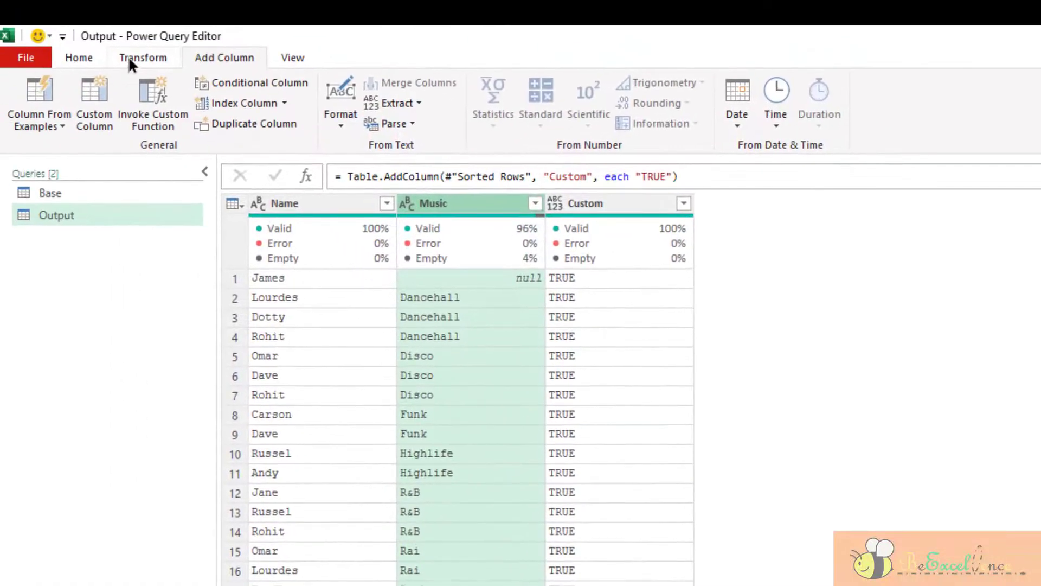
left_click(130, 60)
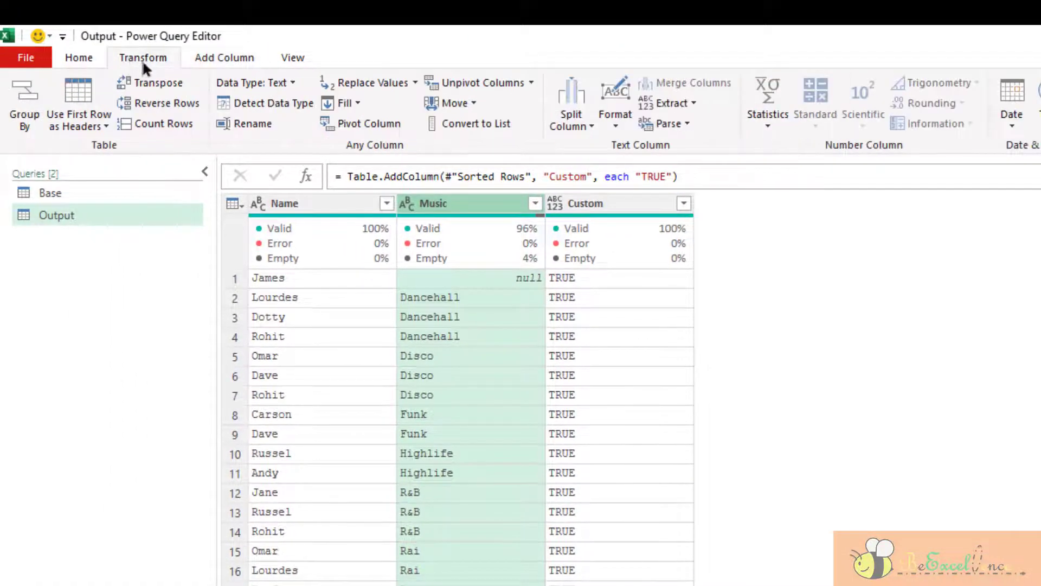
left_click(357, 121)
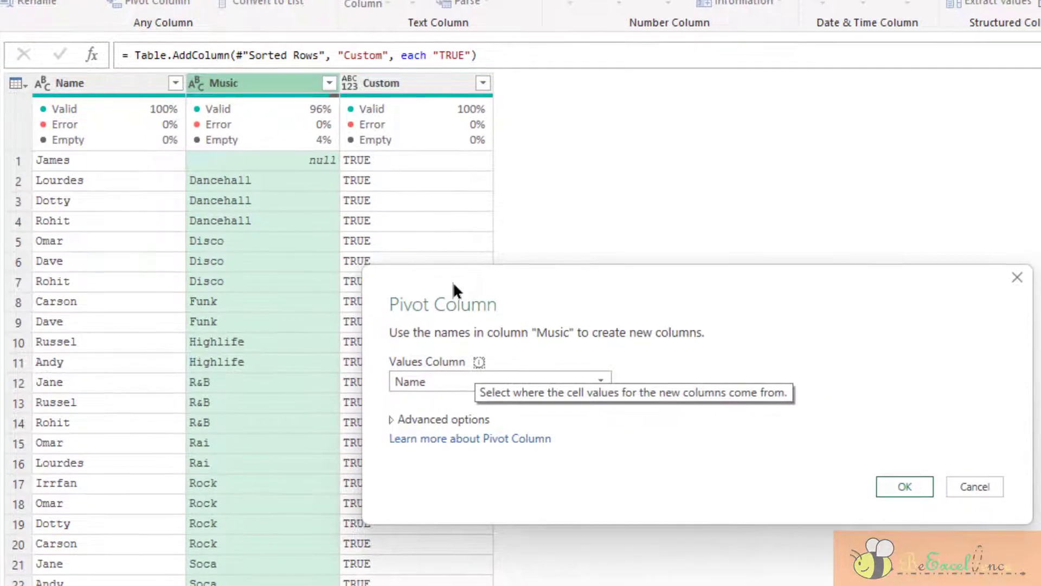
left_click_drag(453, 281, 595, 128)
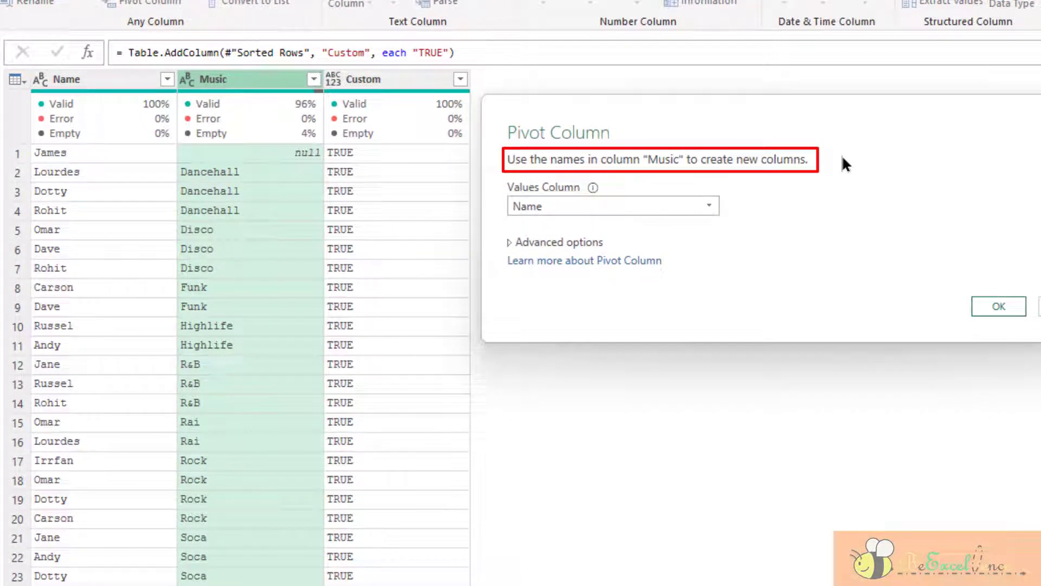
left_click_drag(814, 107, 812, 173)
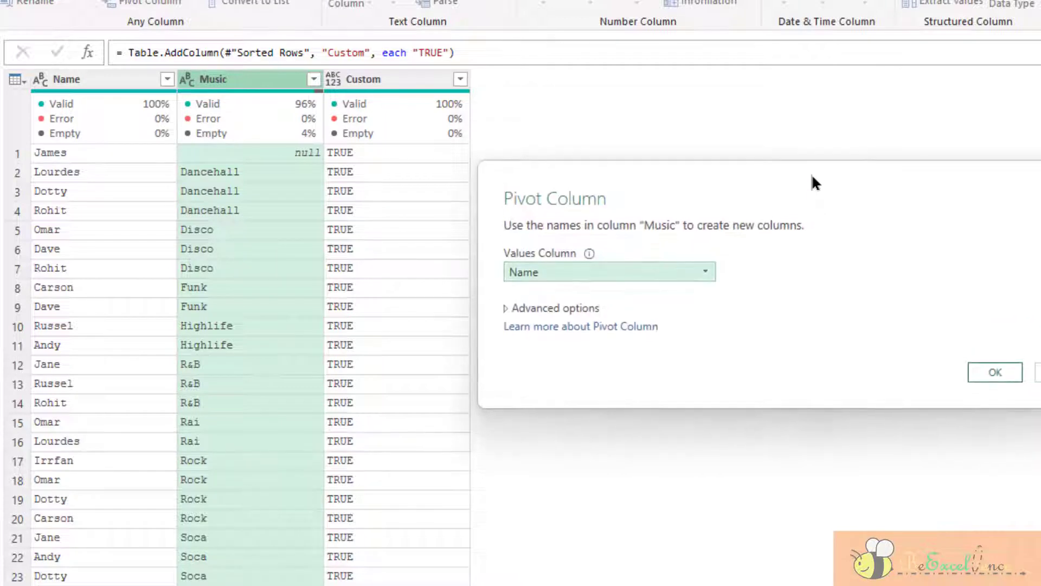
mouse_move(587, 253)
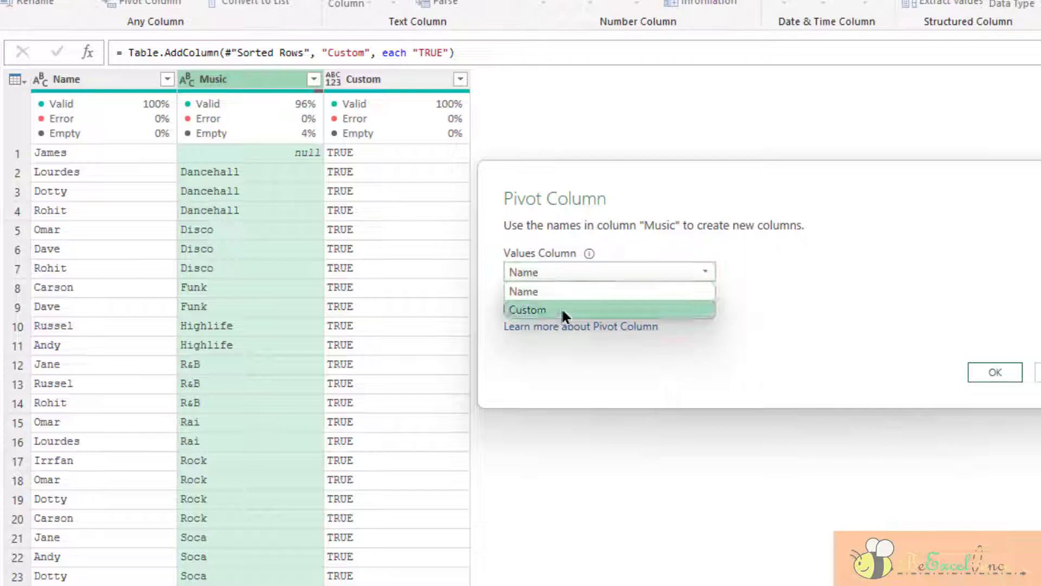
left_click(561, 312)
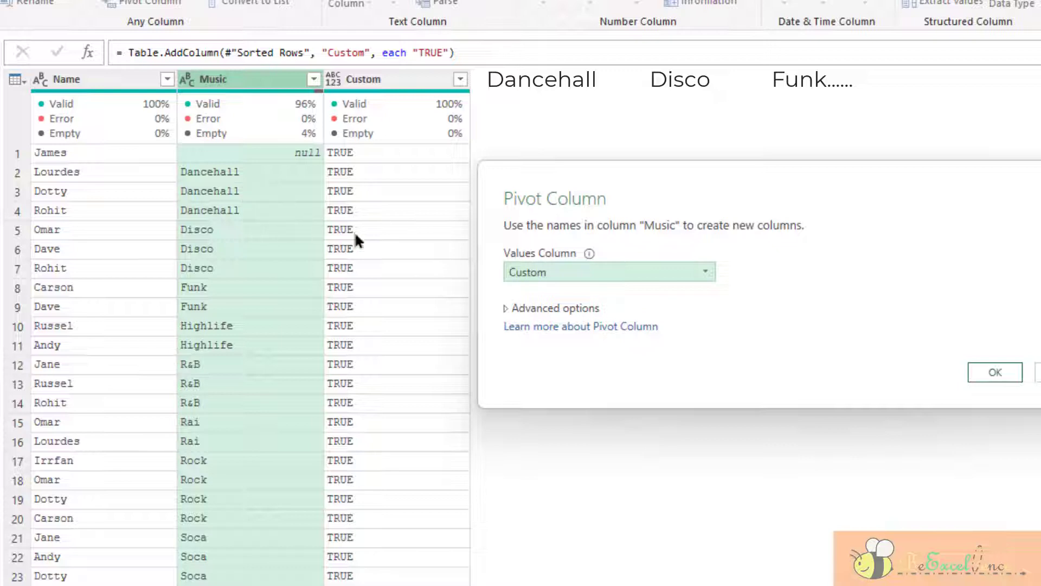
left_click(542, 309)
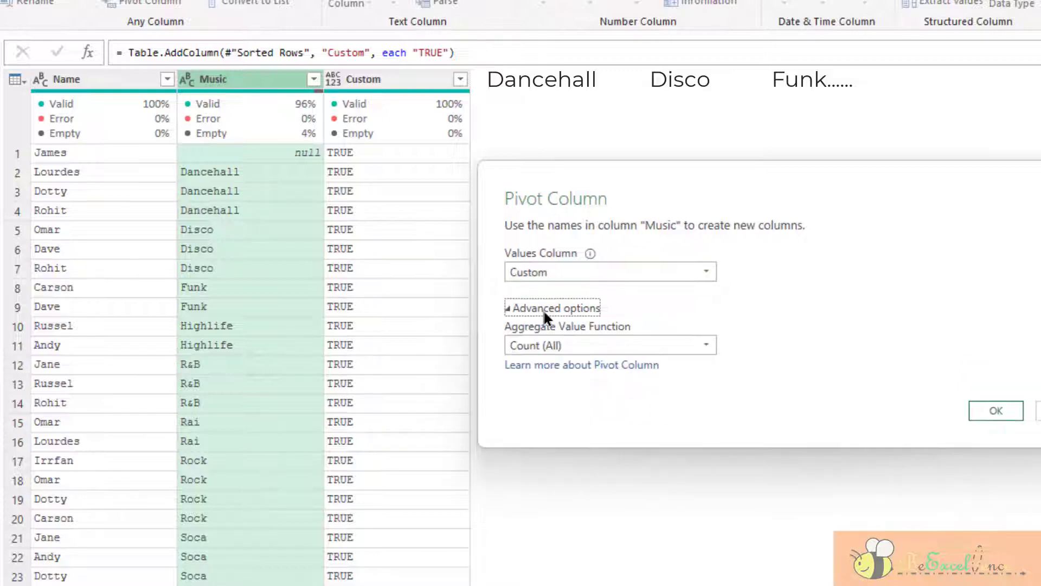
left_click(617, 341)
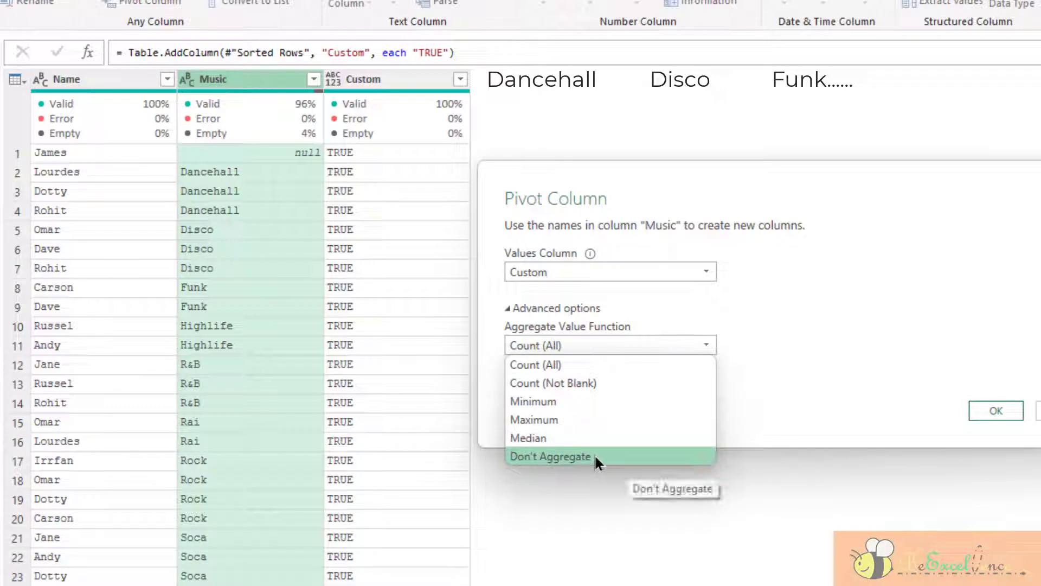
left_click(558, 456)
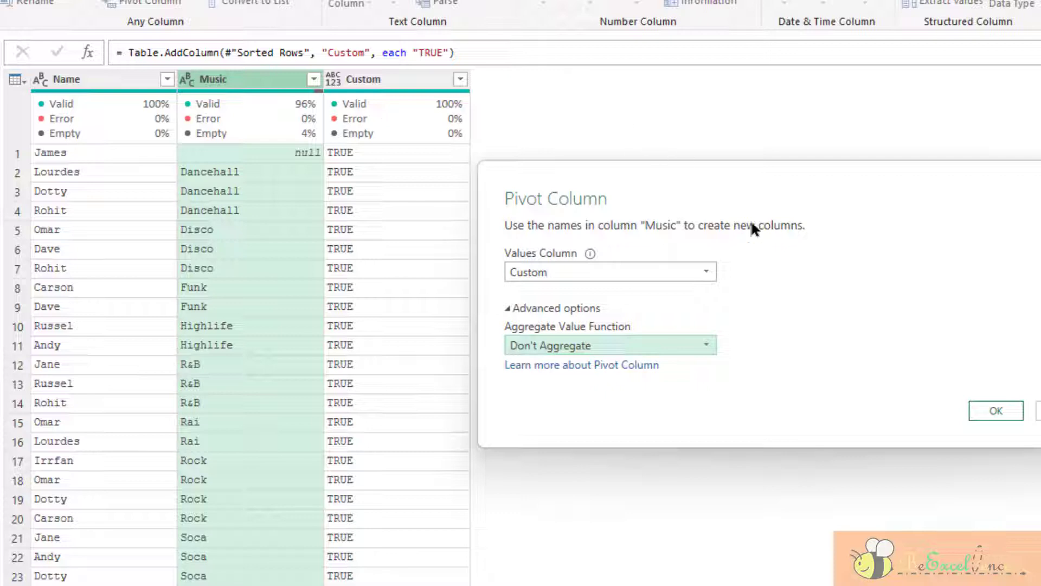
left_click(991, 418)
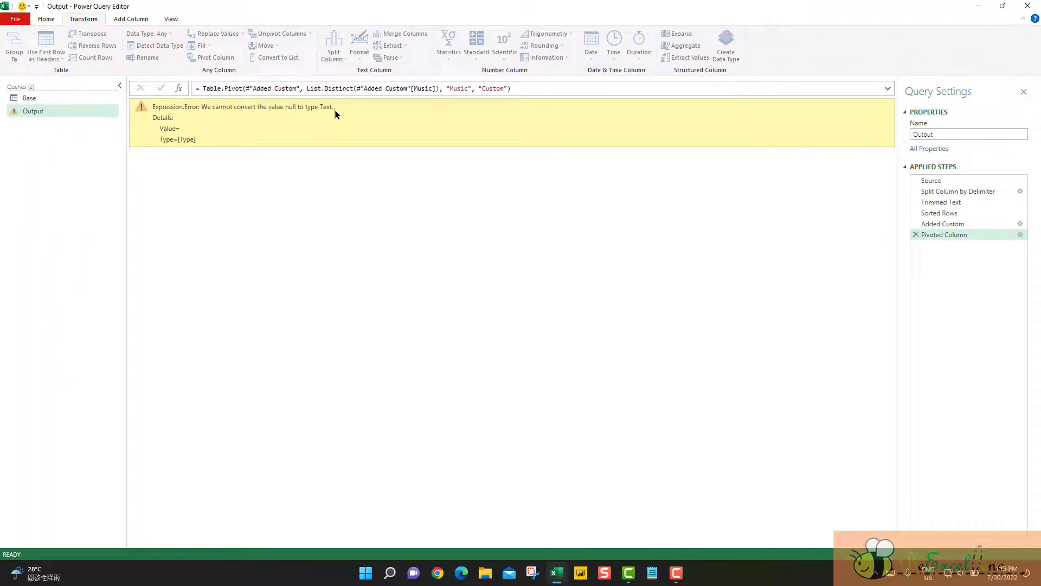
- Remove the Pivoted Column step from the Output query and select the Music column
left_click(916, 234)
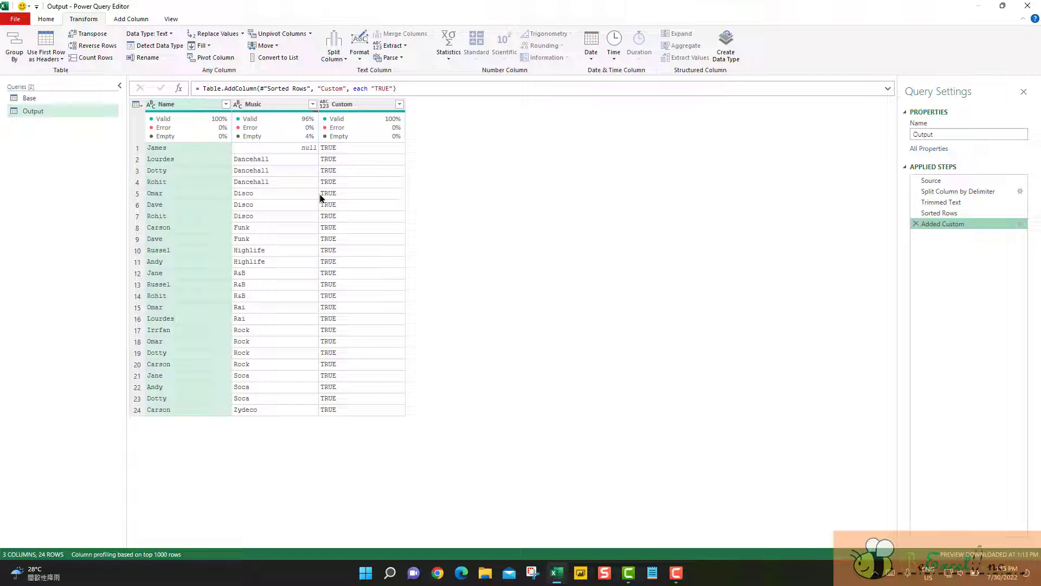
left_click(293, 106)
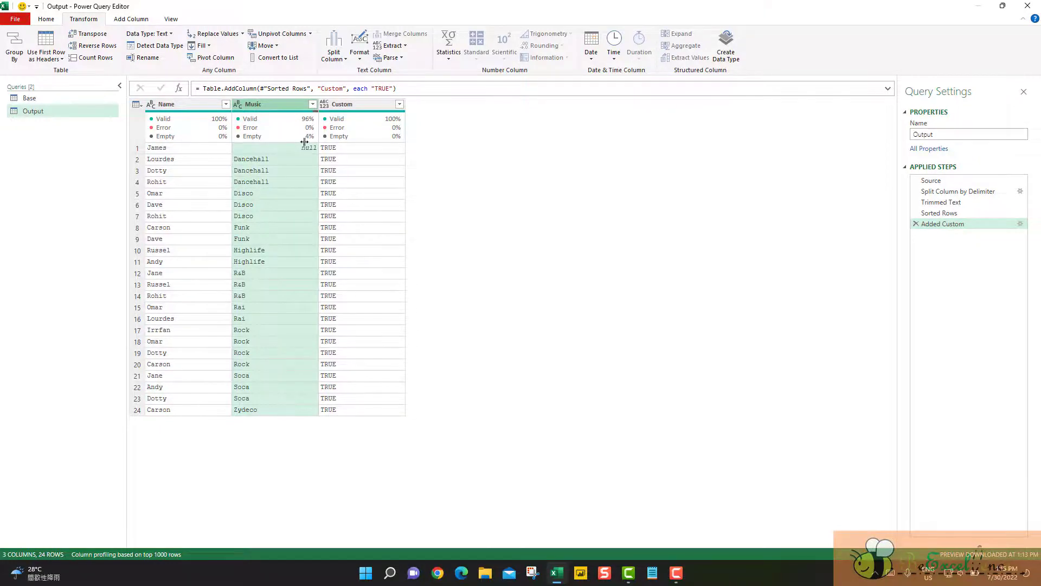
- Filter the null entries out of the Music column in the Output query
left_click(312, 104)
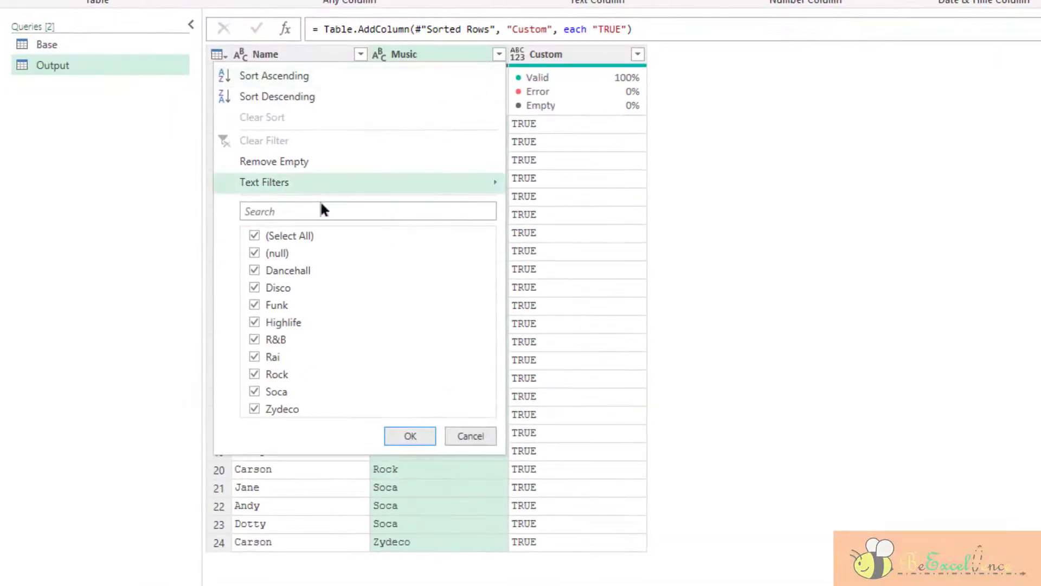
left_click(254, 253)
left_click(402, 436)
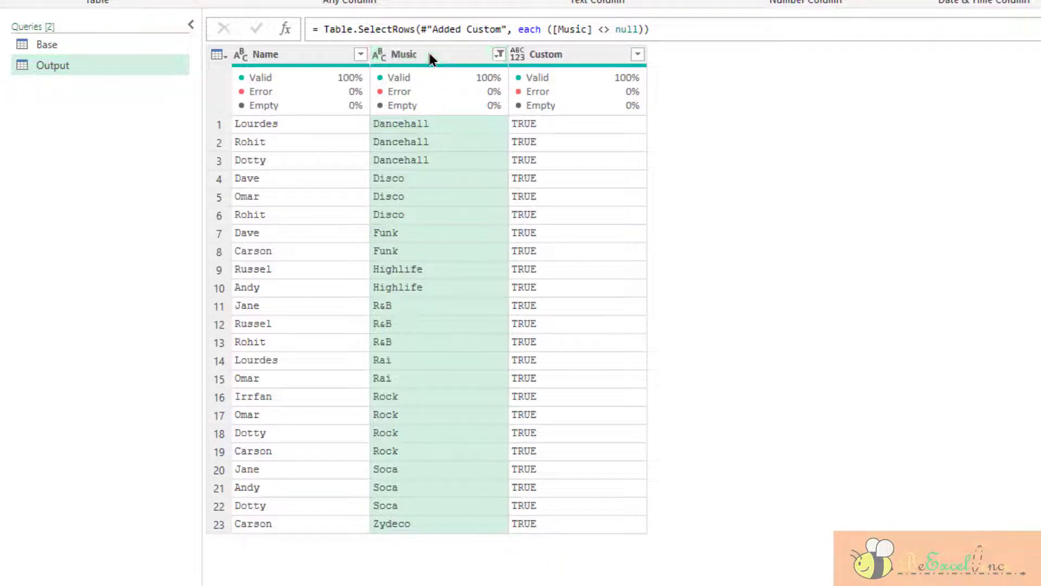
- Drill down into the Music column to get it as a list and remove the list's duplicates
right_click(430, 54)
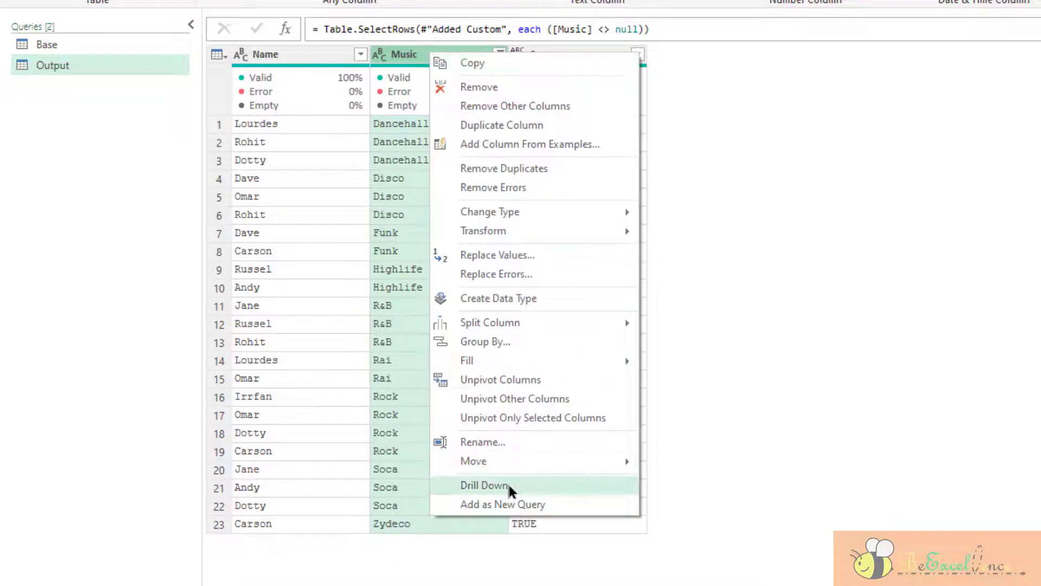
left_click(480, 486)
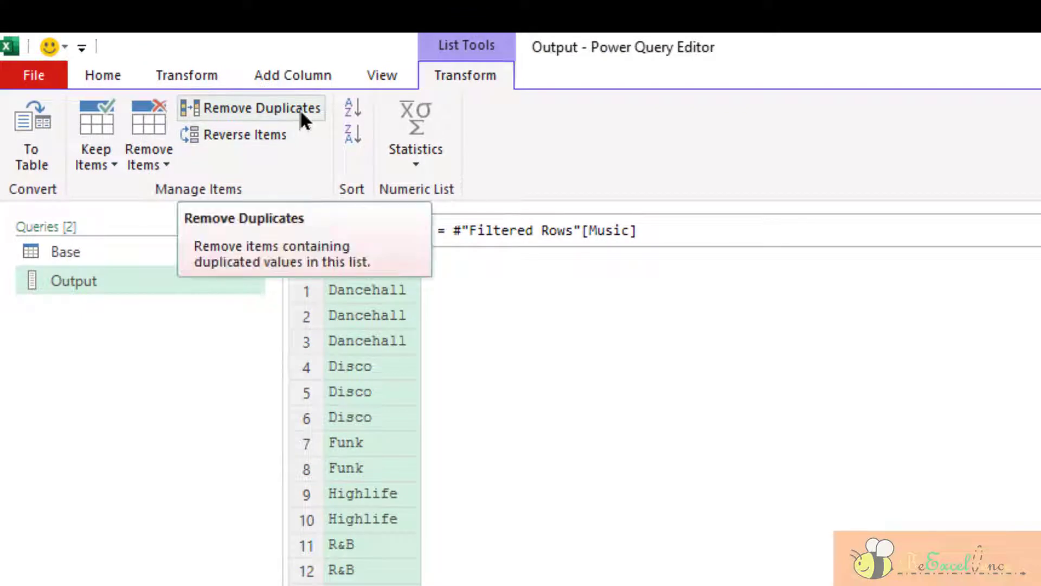
left_click(299, 109)
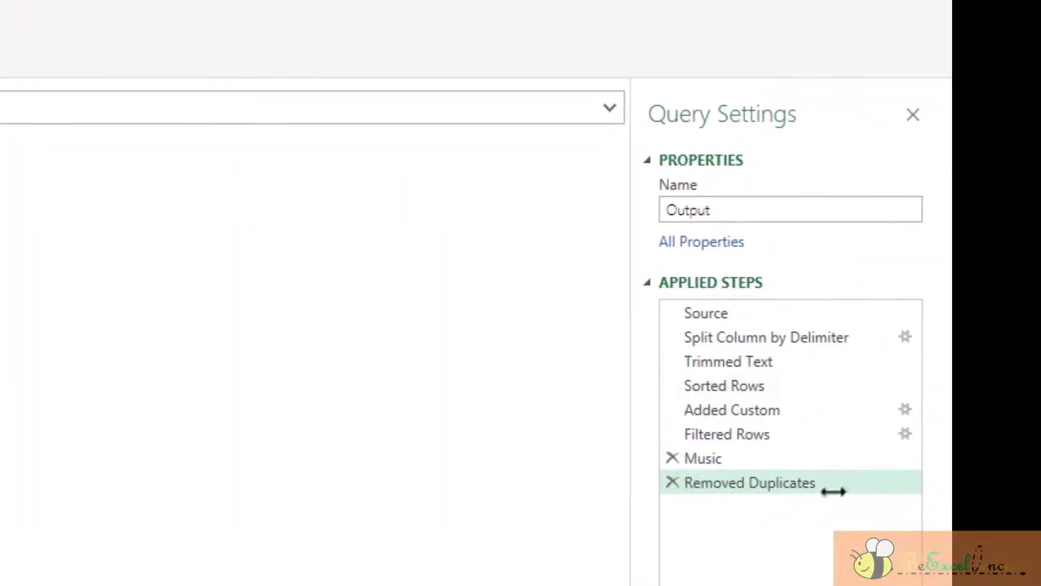
- Rename the Removed Duplicates step as HeadersForMusic
right_click(716, 479)
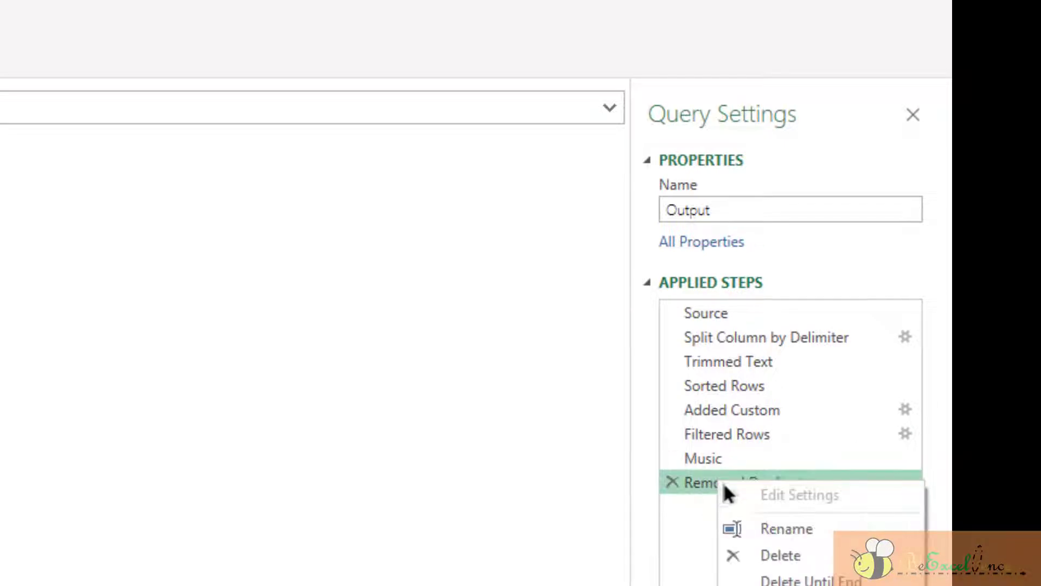
left_click(818, 532)
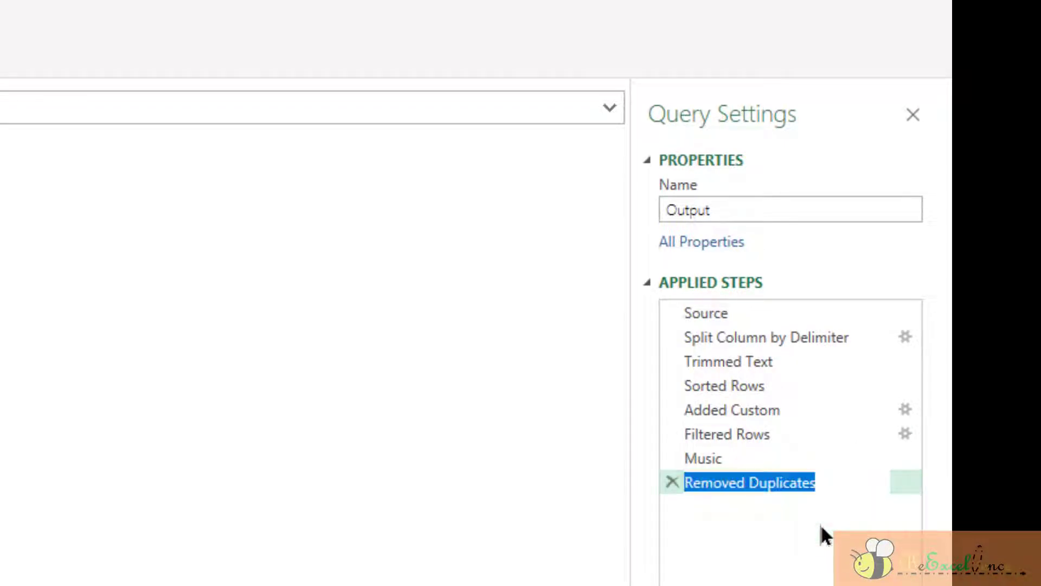
type("Headers")
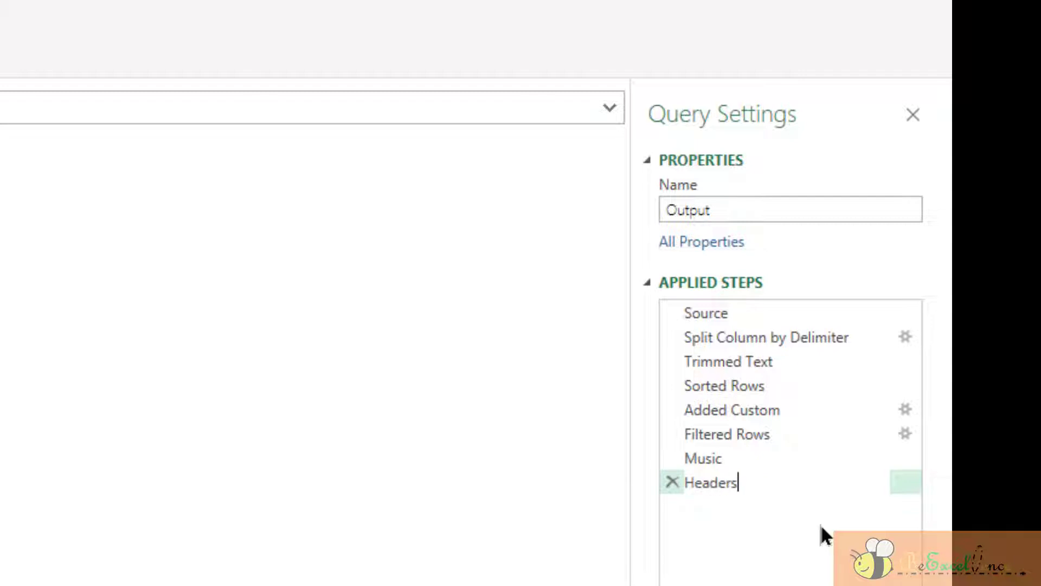
type("ForMusic")
key("Return")
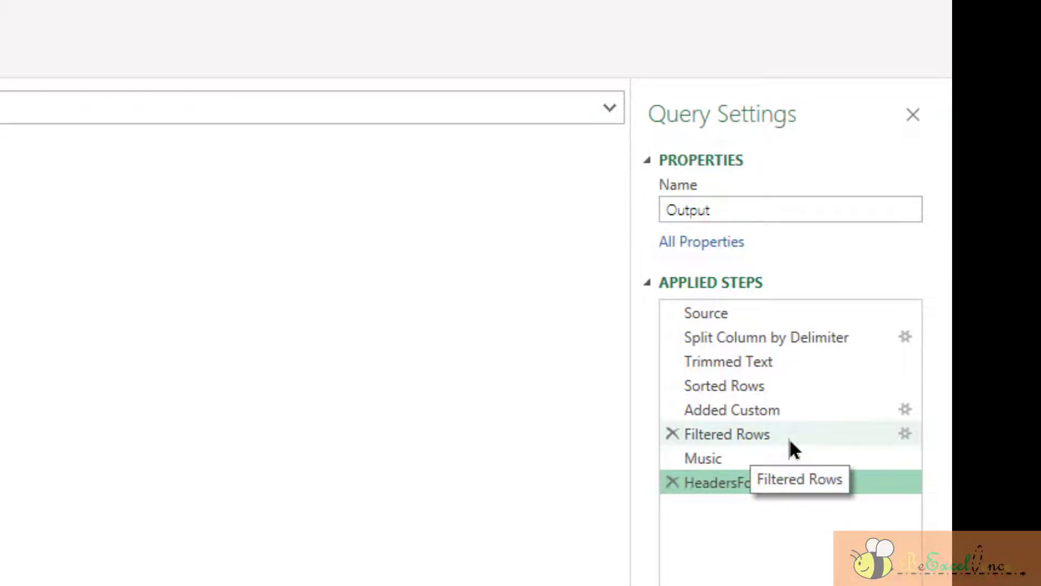
- Add a new step after HeadersForMusic whose formula is = #"Filtered Rows", to bring the filtered table back
left_click(787, 435)
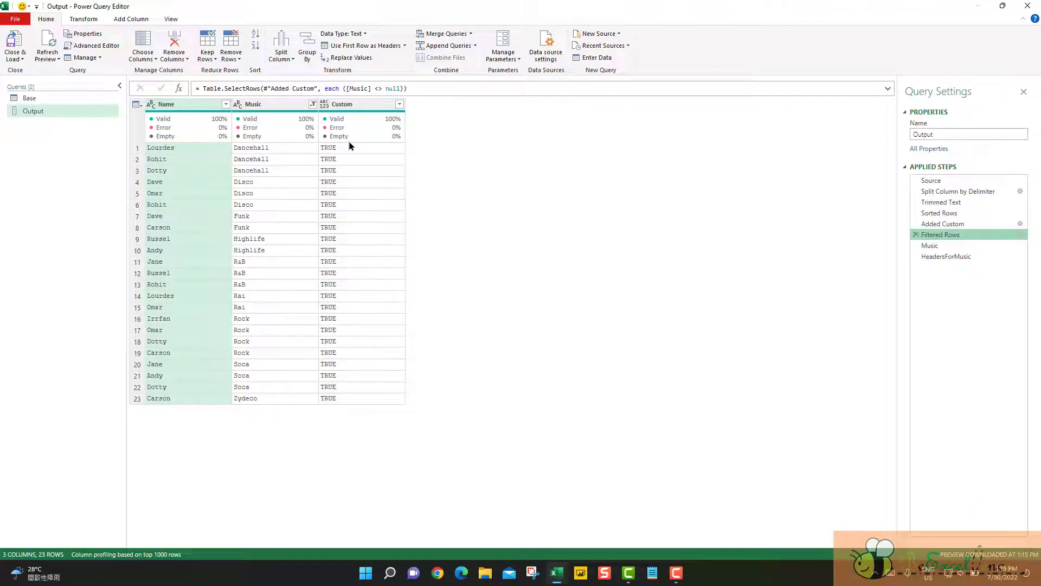
left_click(282, 107)
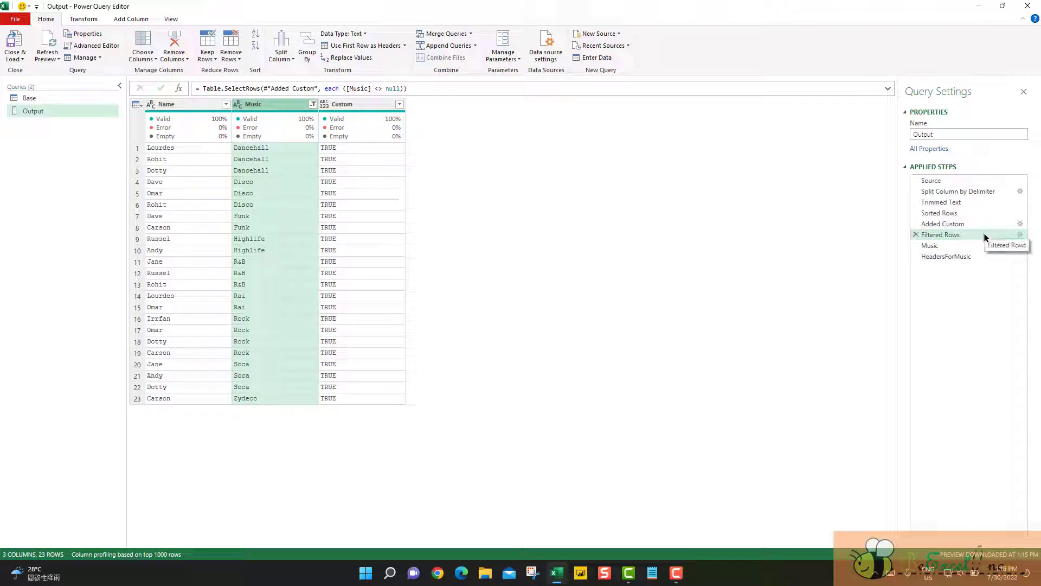
left_click(975, 260)
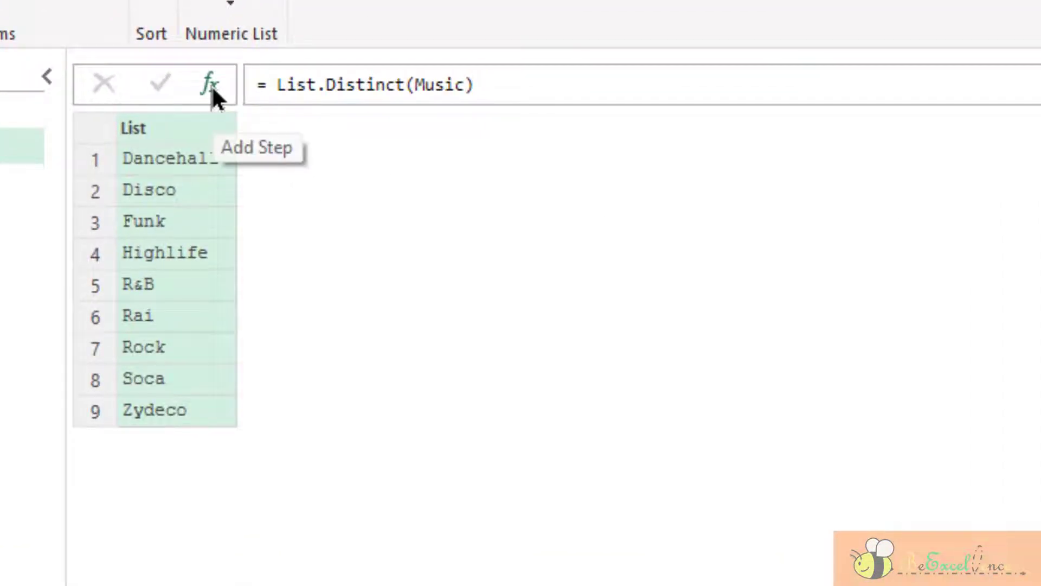
left_click(211, 85)
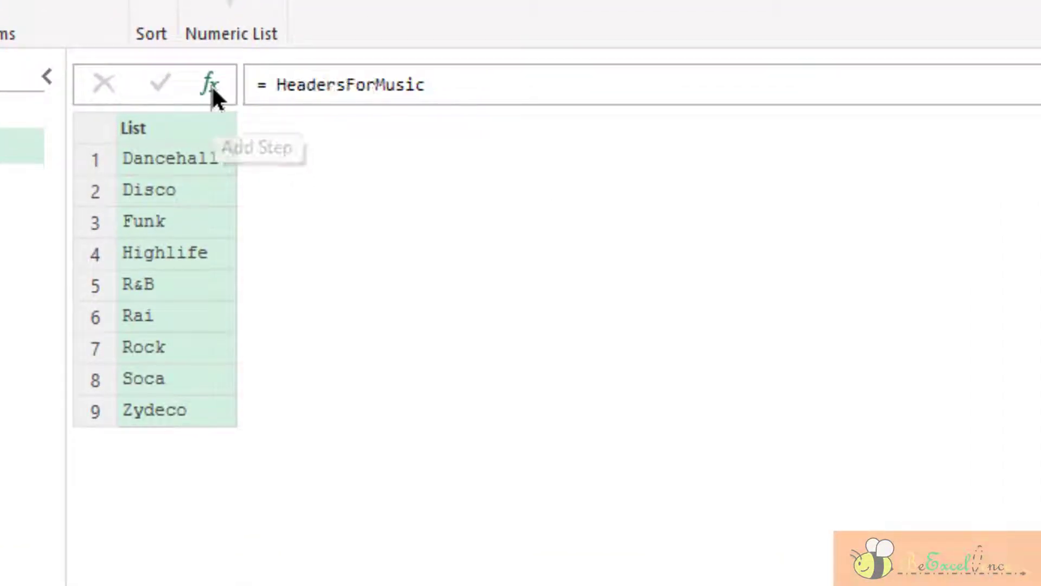
left_click_drag(273, 85, 502, 110)
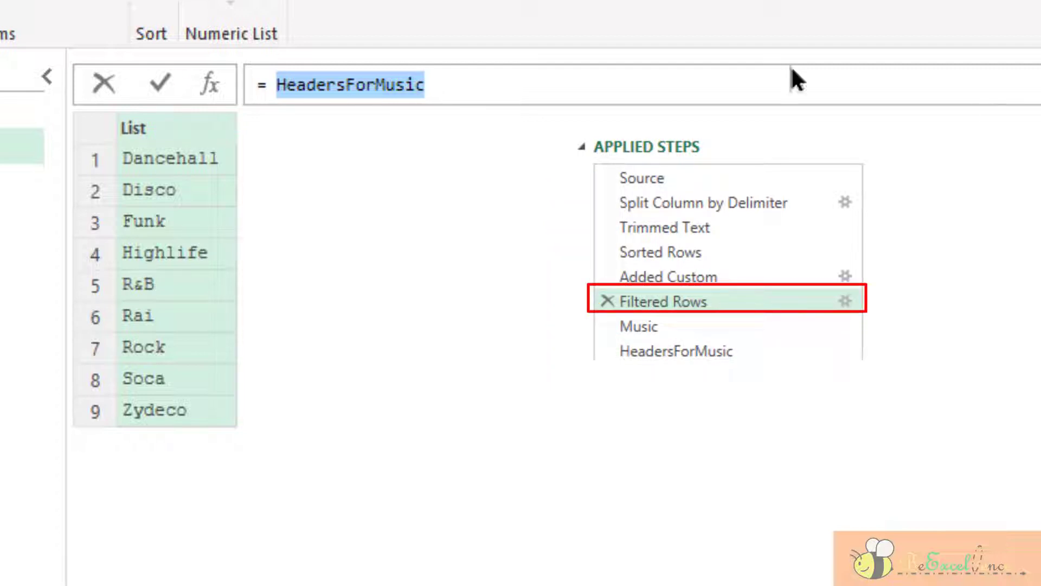
type("#")
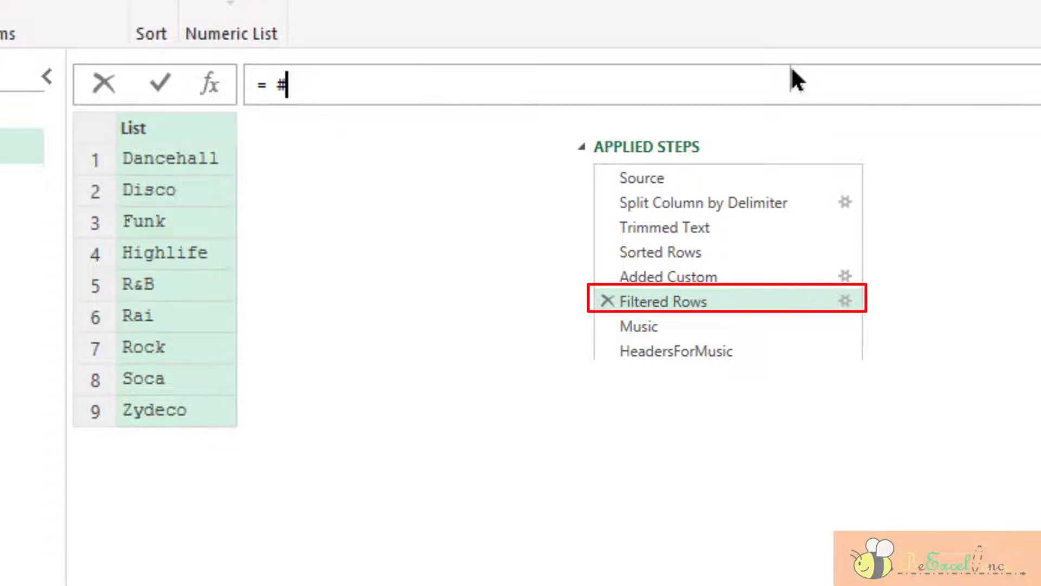
type("\"Filter")
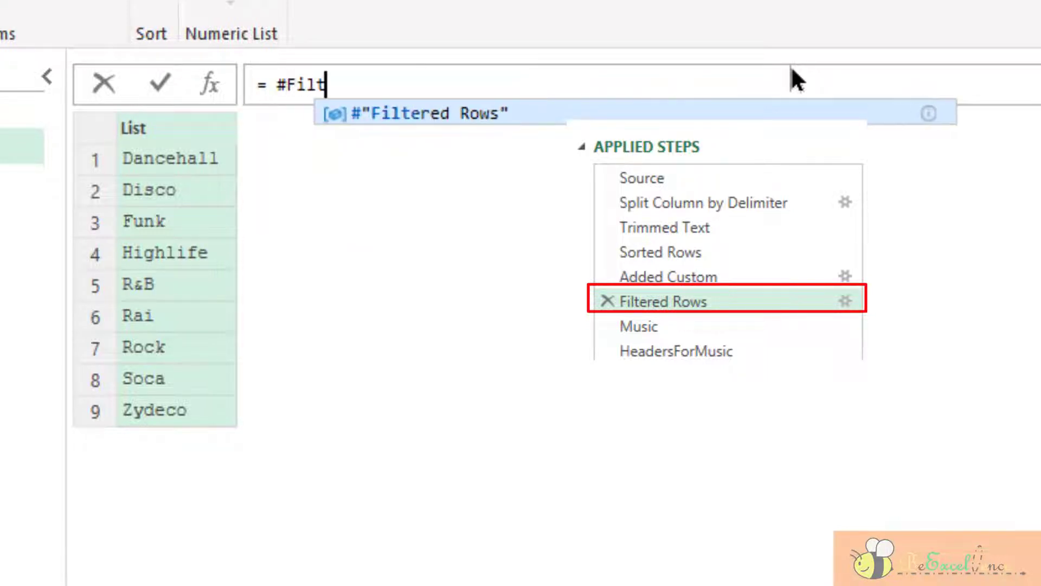
key("Tab")
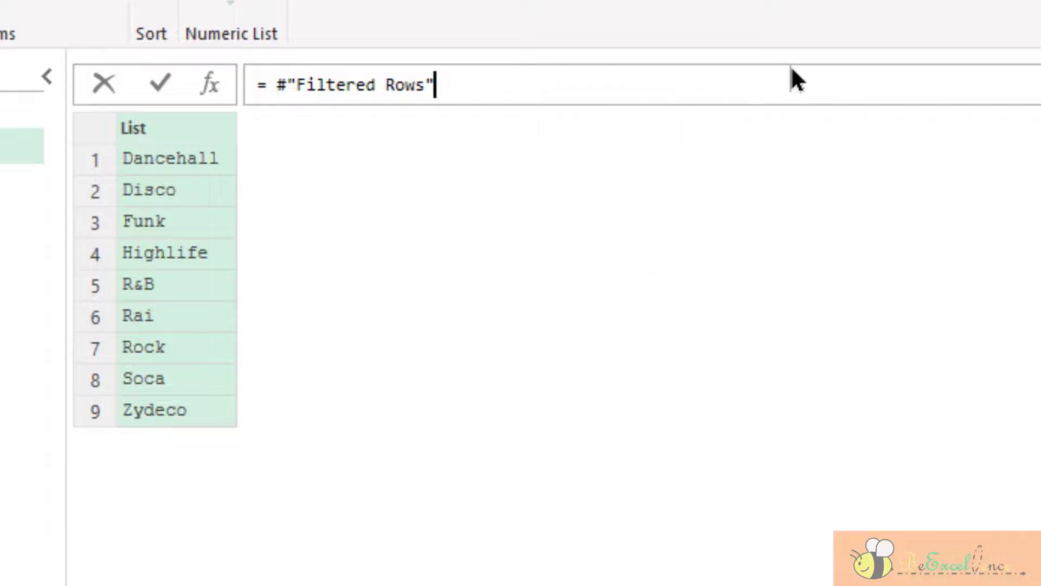
key("Return")
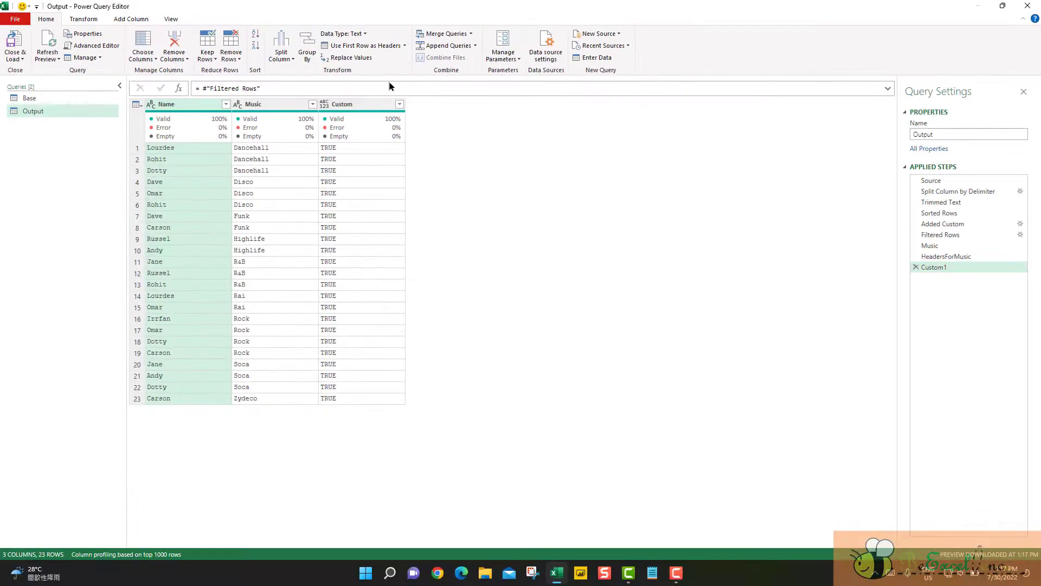
- Pivot the Music column into genre columns, using Custom as the values column with Don't Aggregate
left_click(283, 108)
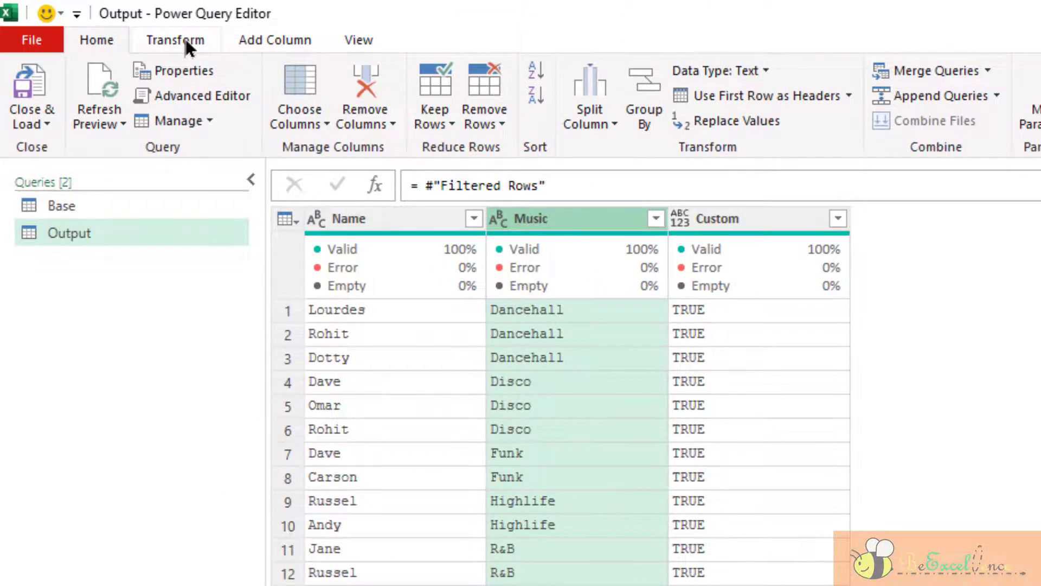
left_click(186, 40)
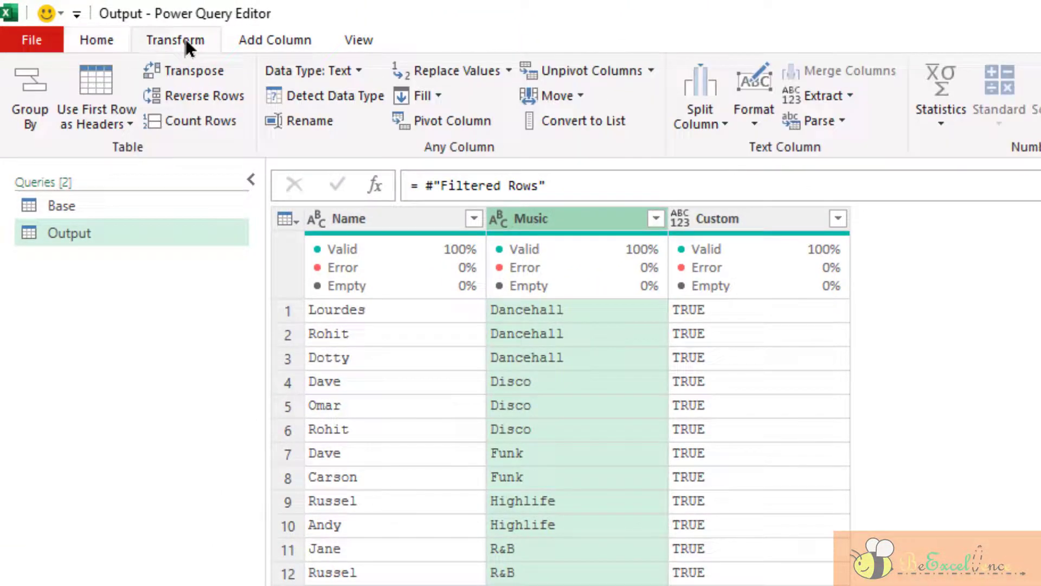
left_click(444, 124)
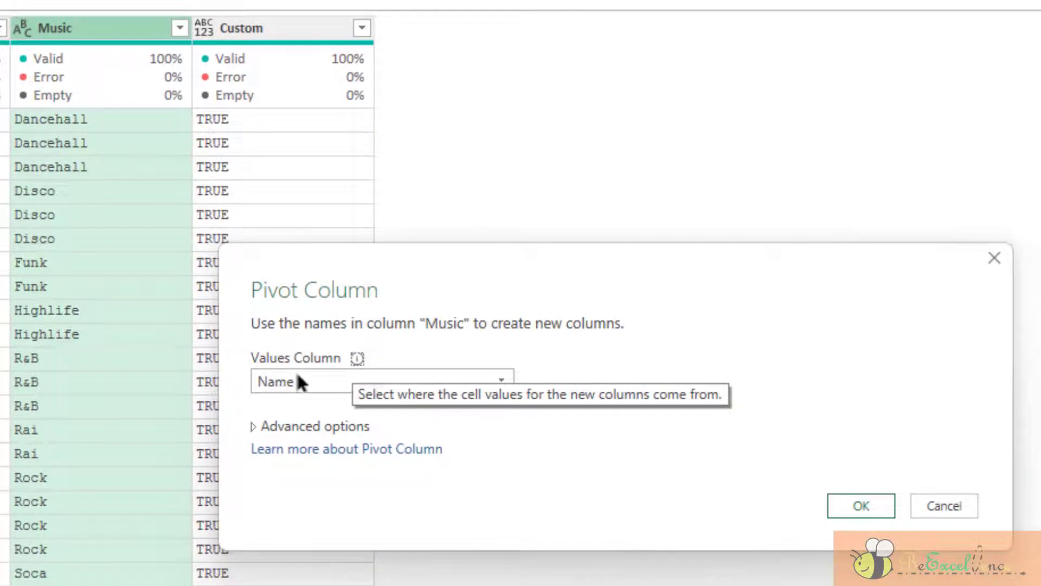
left_click(302, 380)
left_click(330, 426)
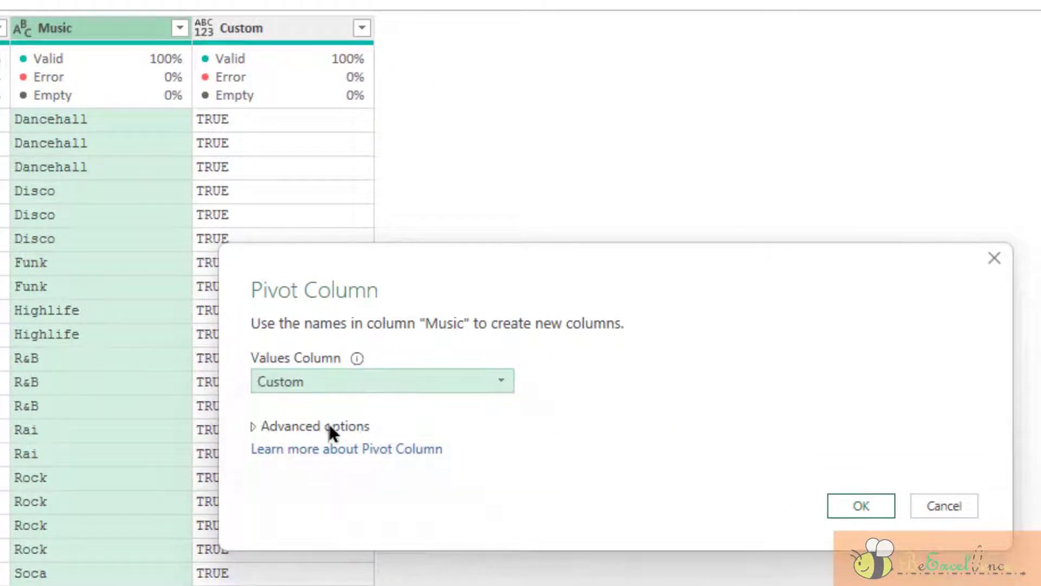
left_click(319, 425)
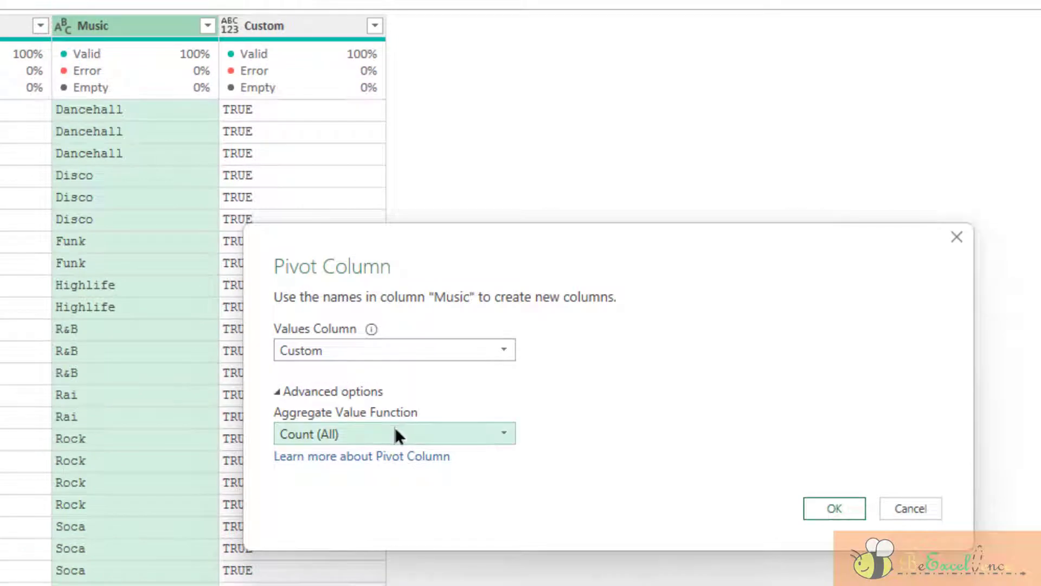
left_click(396, 430)
left_click(363, 564)
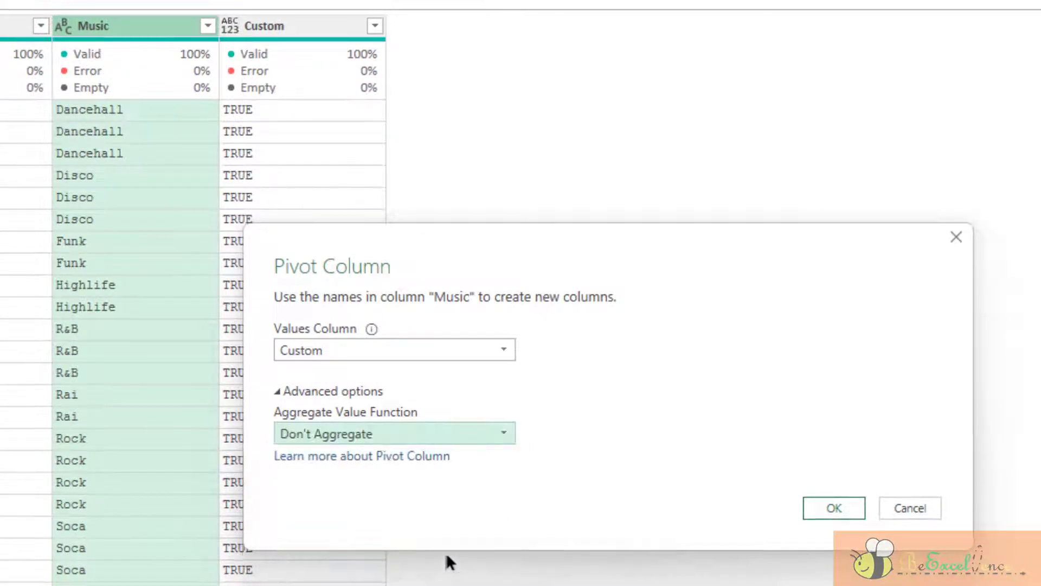
left_click(835, 508)
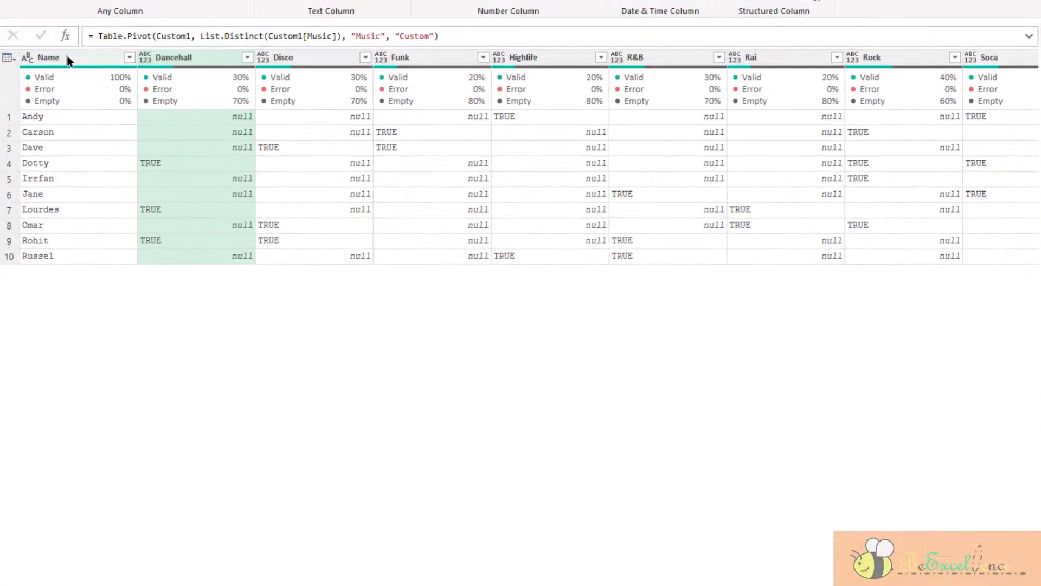
- Examine the Name column and the Funk and Disco entries in rows 2, 3, 8 and 9 of the pivoted table
left_click(67, 60)
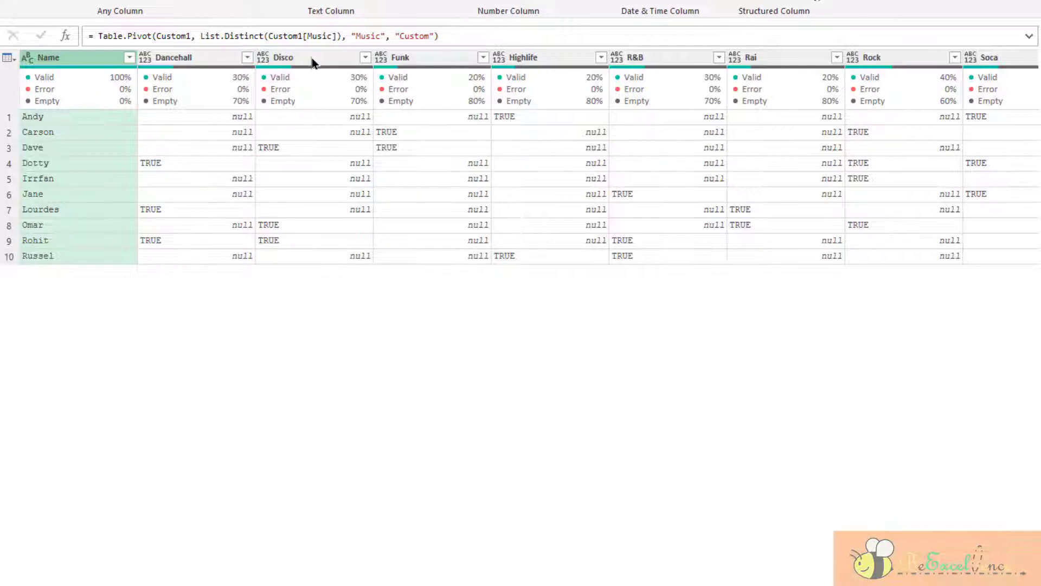
left_click(427, 132)
left_click(420, 146)
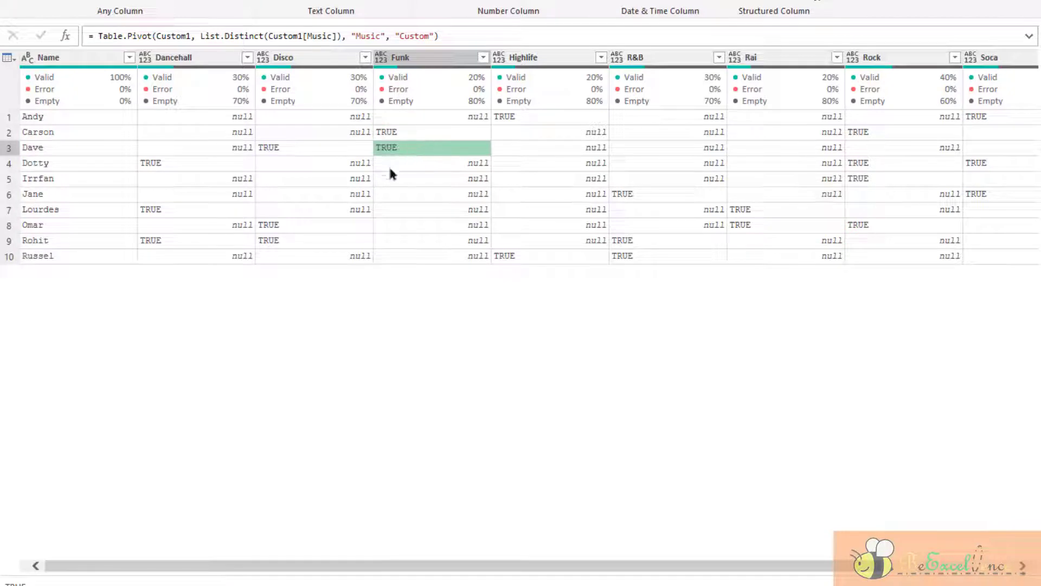
left_click(333, 227)
left_click(334, 242)
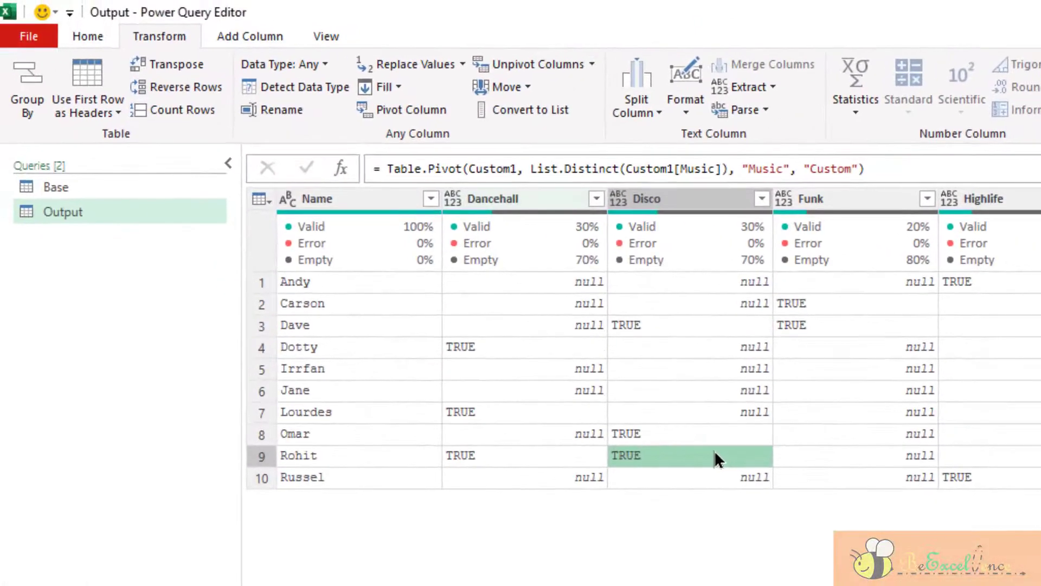
- Create a new query that references Base and rename it NoMusic
left_click(77, 188)
right_click(80, 195)
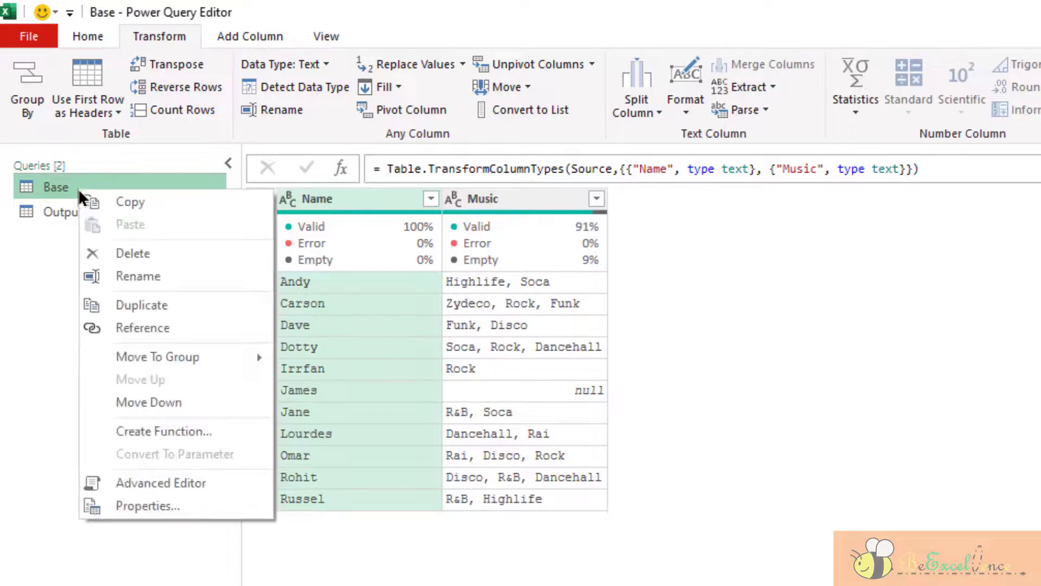
left_click(165, 329)
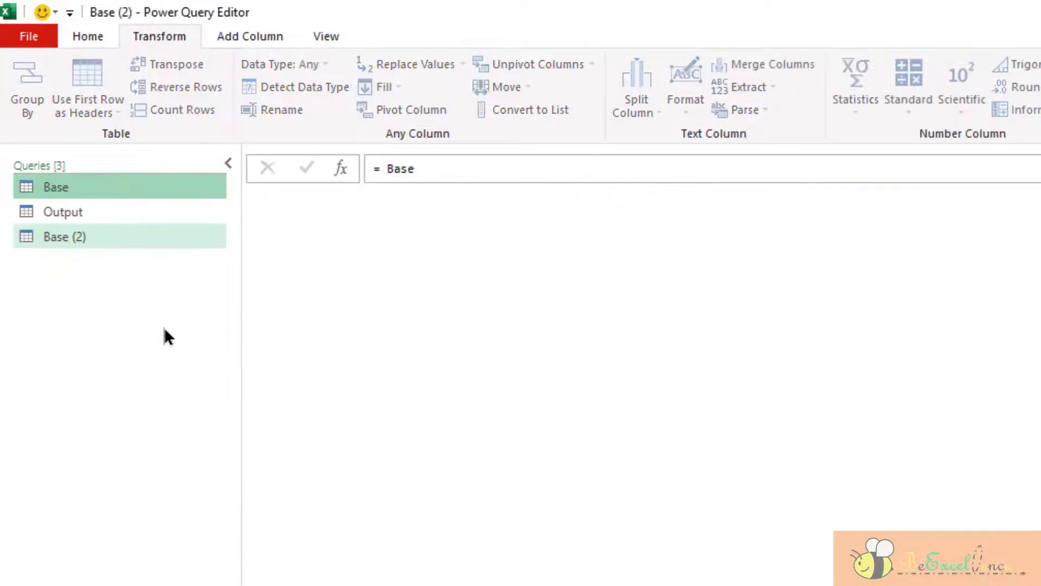
right_click(125, 239)
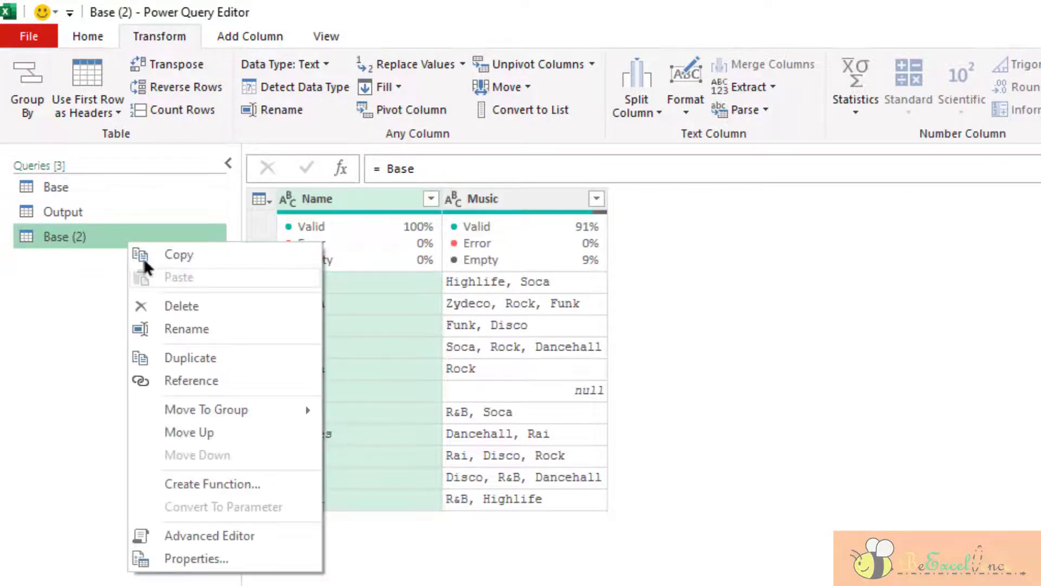
left_click(211, 328)
type("NoMusic")
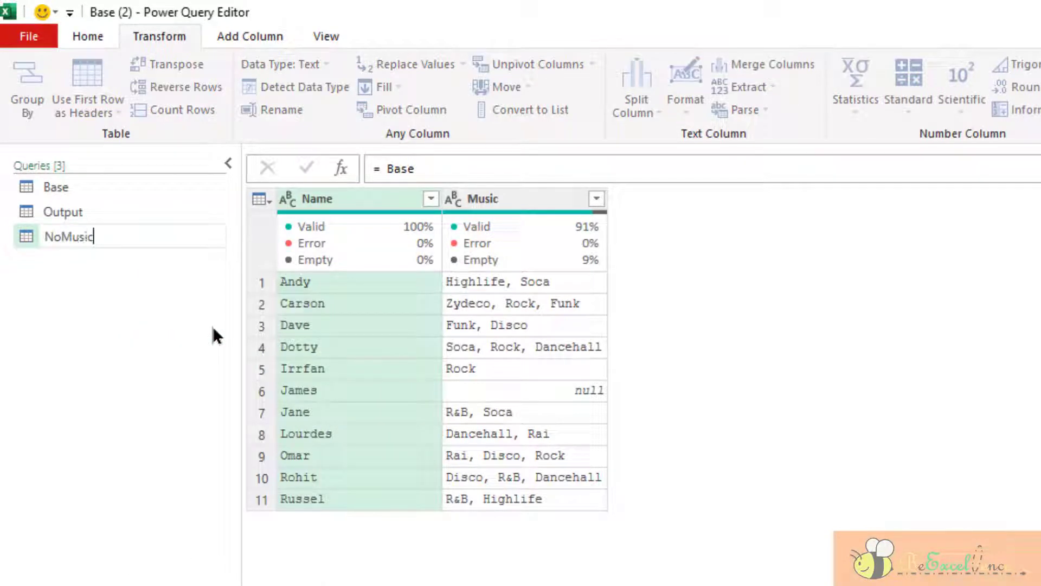
key("Return")
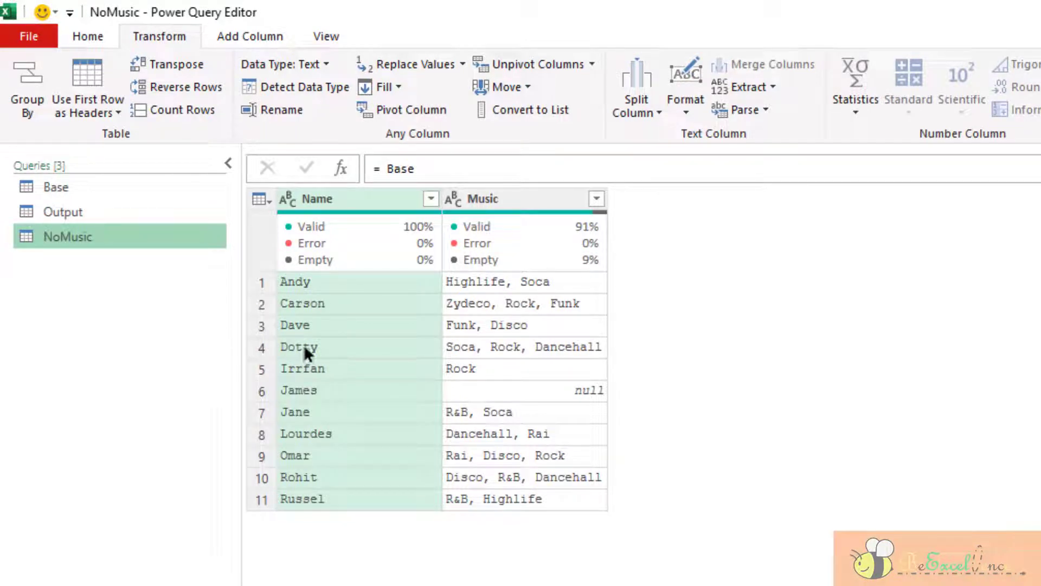
right_click(551, 392)
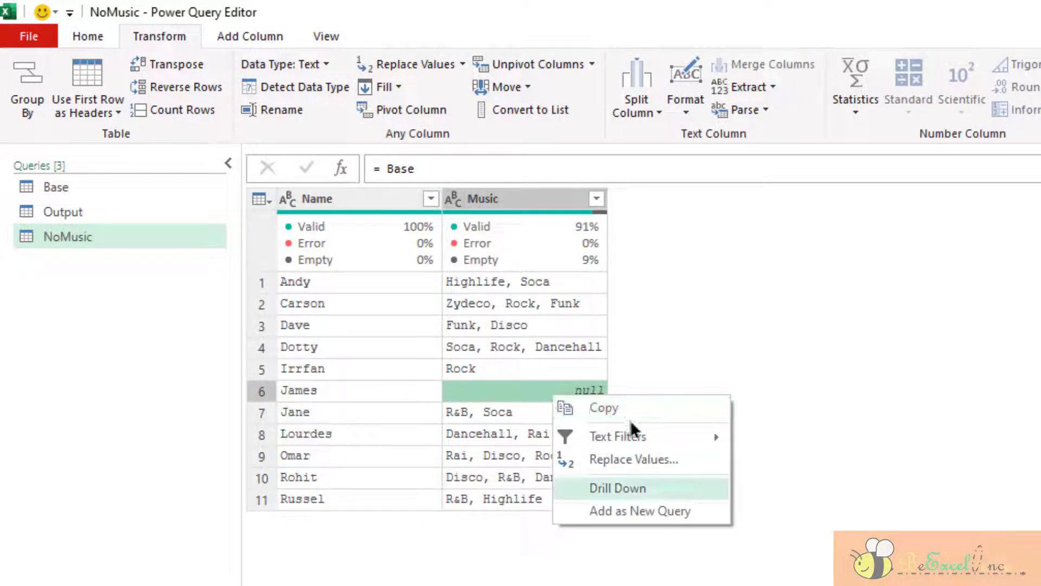
mouse_move(678, 439)
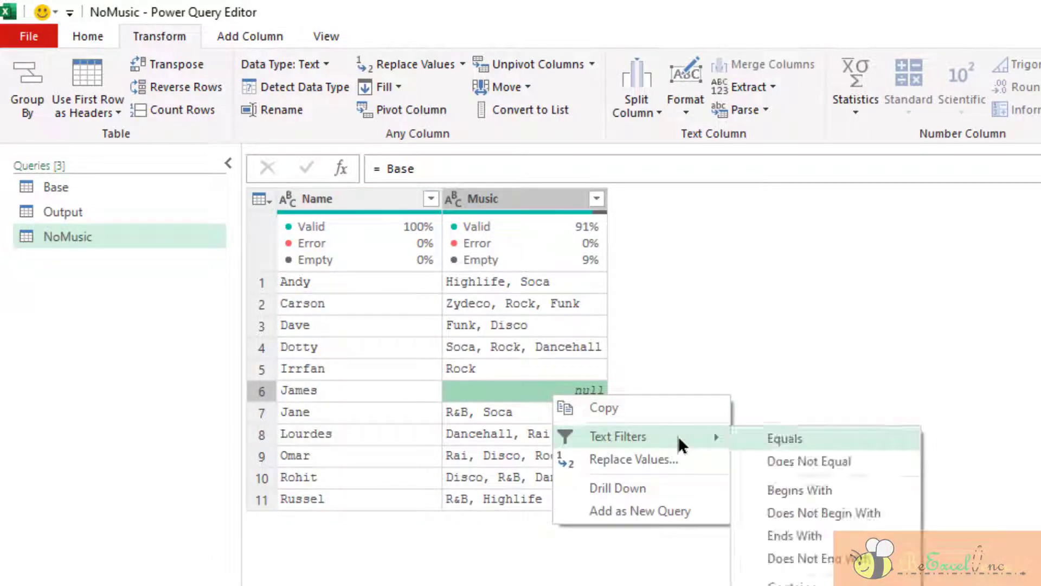
right_click(516, 386)
mouse_move(623, 426)
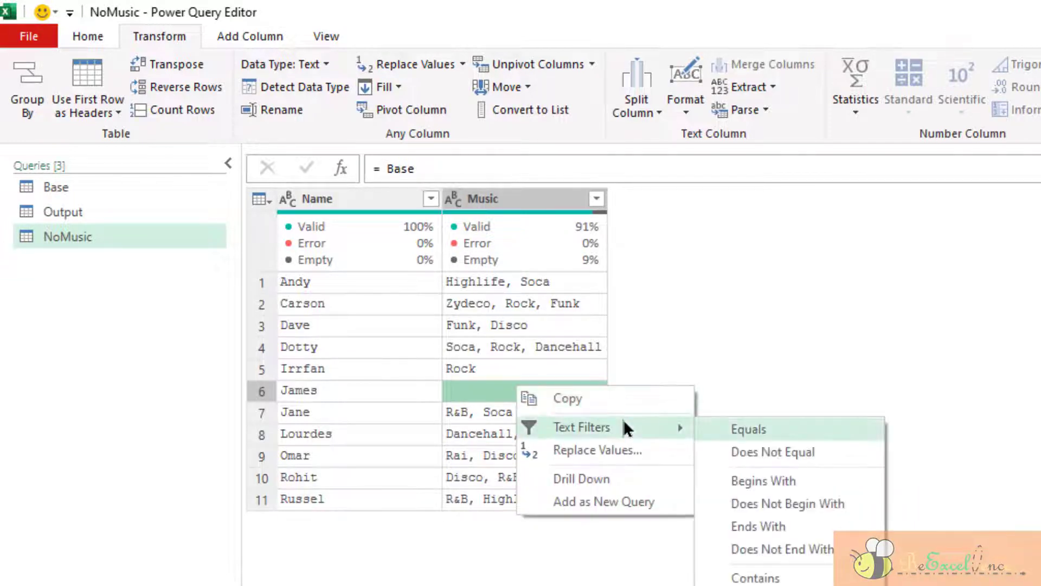
- Filter the Music column of the NoMusic query to exclude null values
left_click(596, 199)
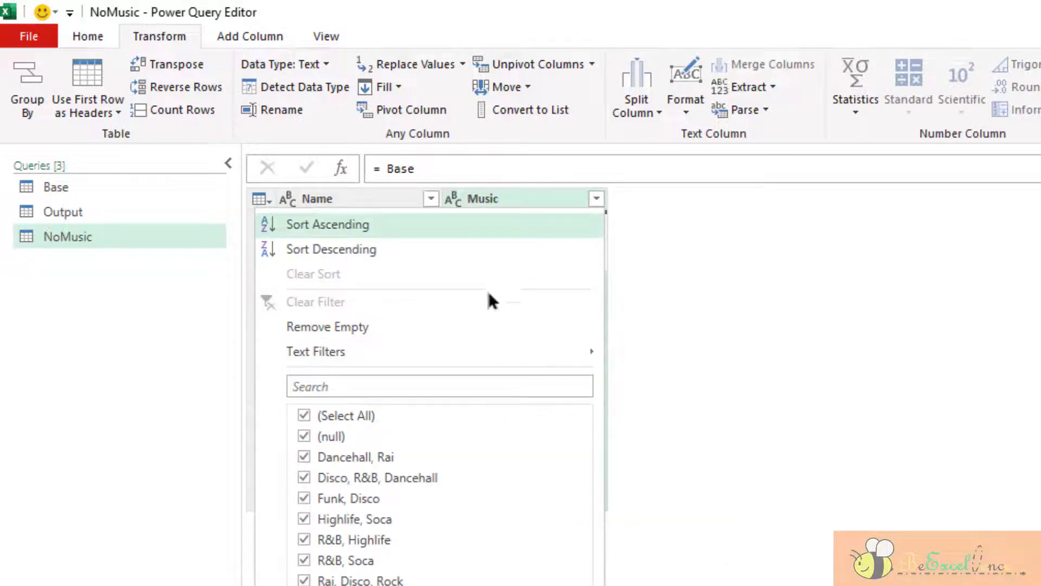
left_click(346, 415)
left_click(333, 416)
left_click(330, 434)
key("Return")
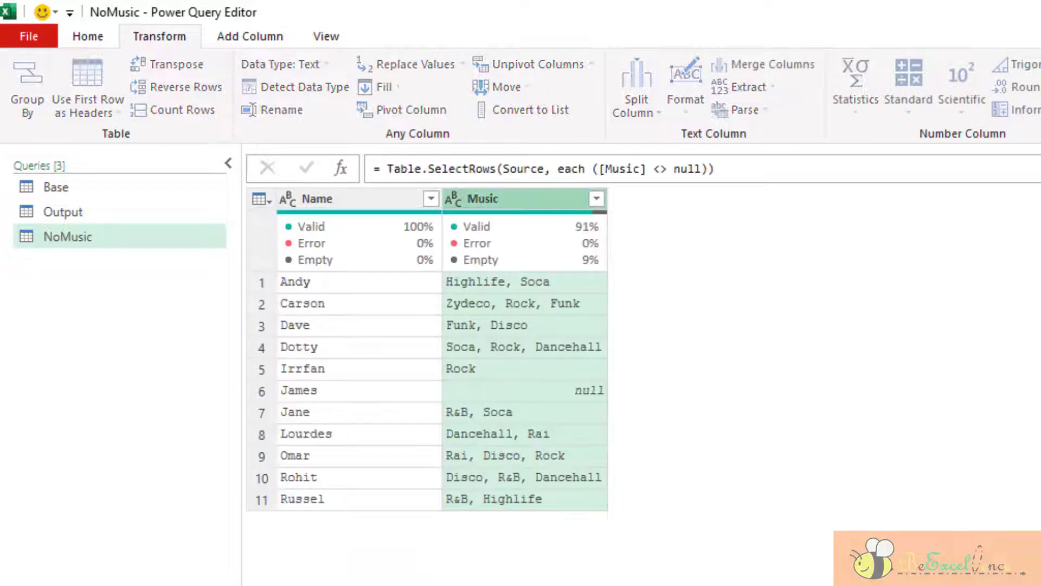
- Change the filter formula's condition to [Music] = null, so only rows without music are kept
left_click(660, 172)
key("Delete")
key("Delete")
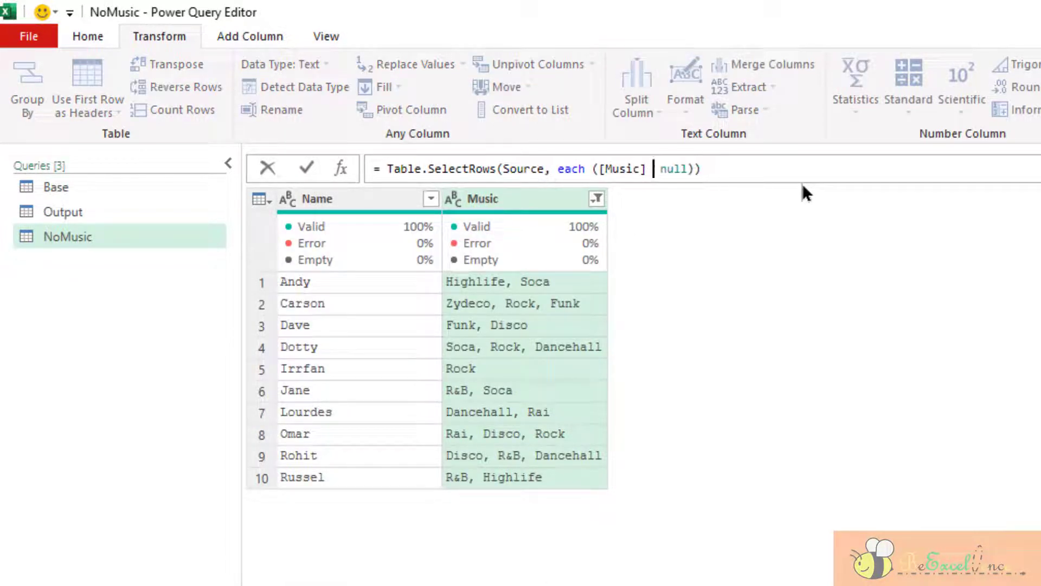
type("=")
key("Return")
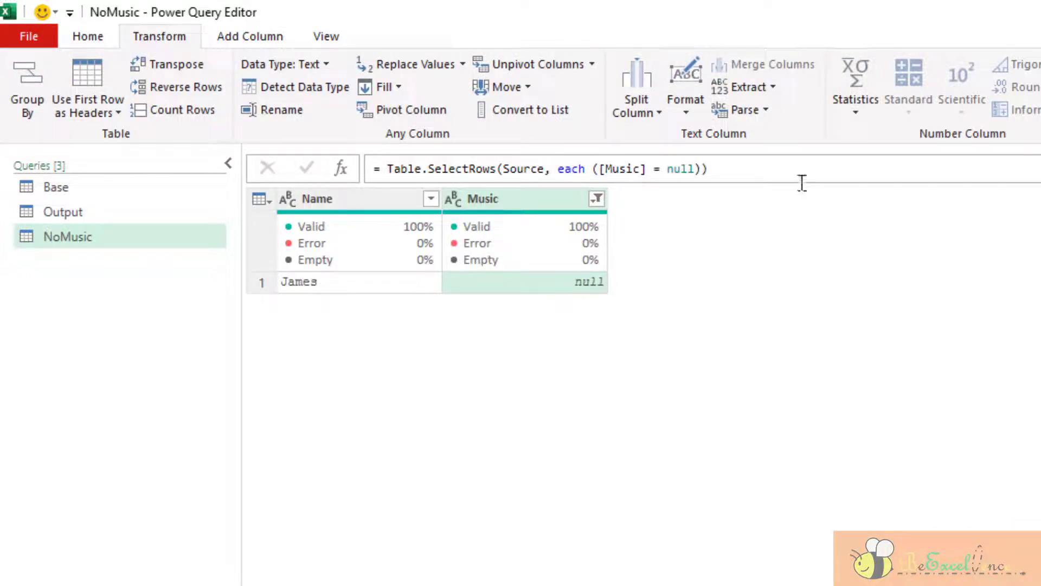
- Remove all columns except Name from the NoMusic query
left_click(367, 210)
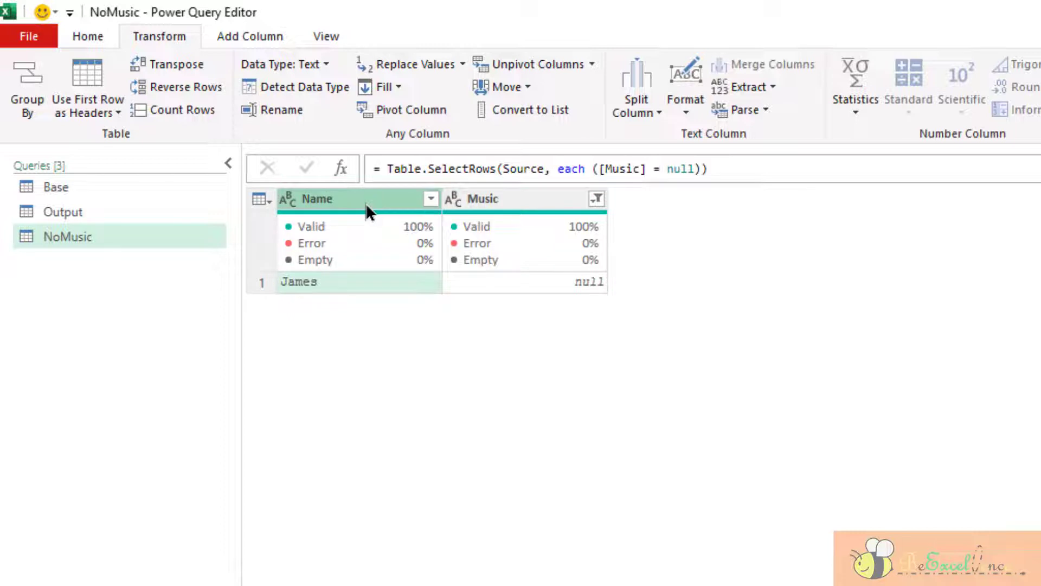
right_click(368, 203)
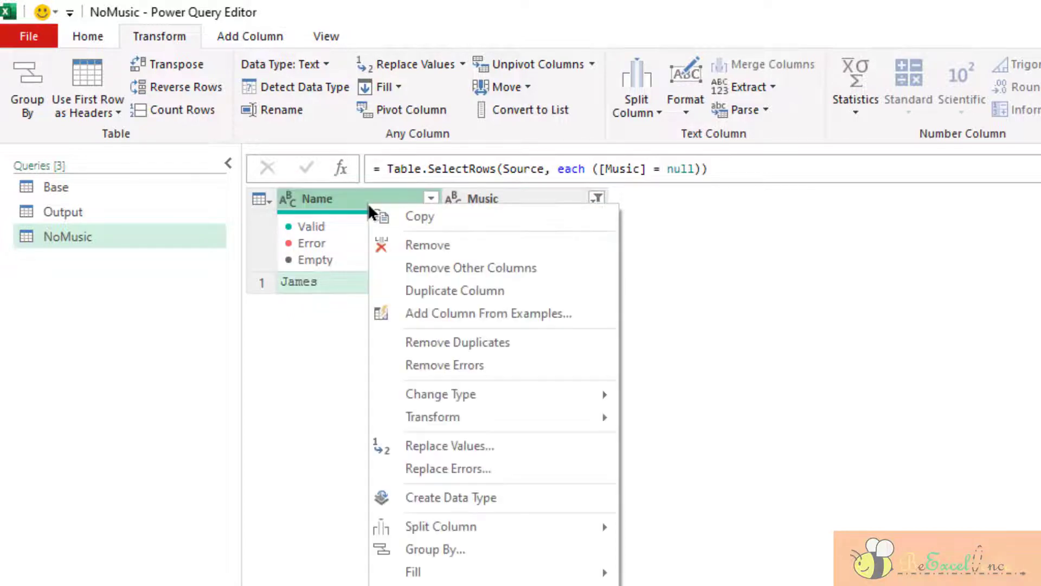
left_click(423, 266)
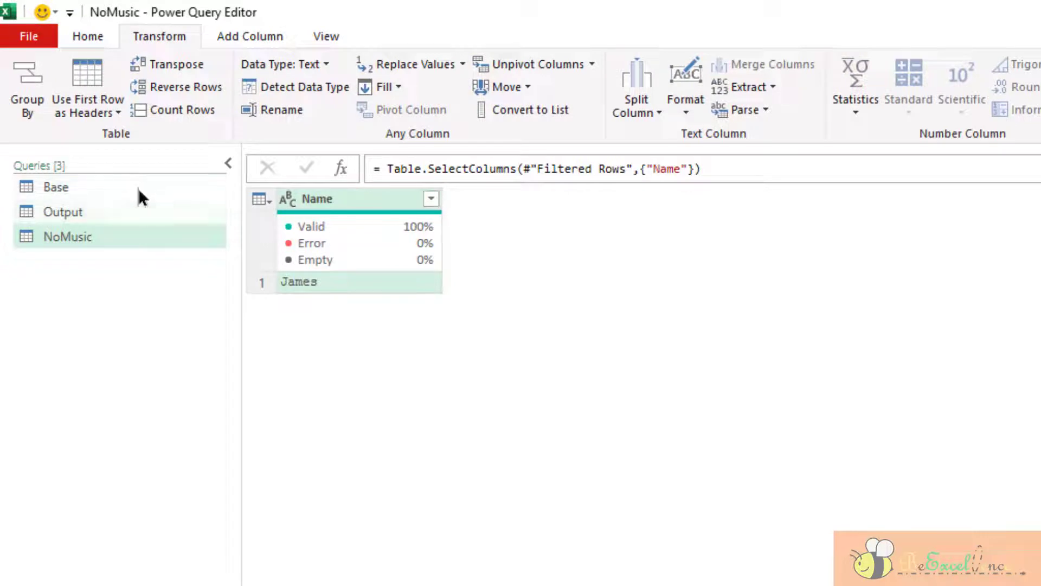
- Append the NoMusic table to the Output query and sort the combined rows by Name in ascending order
mouse_move(291, 266)
left_click(81, 210)
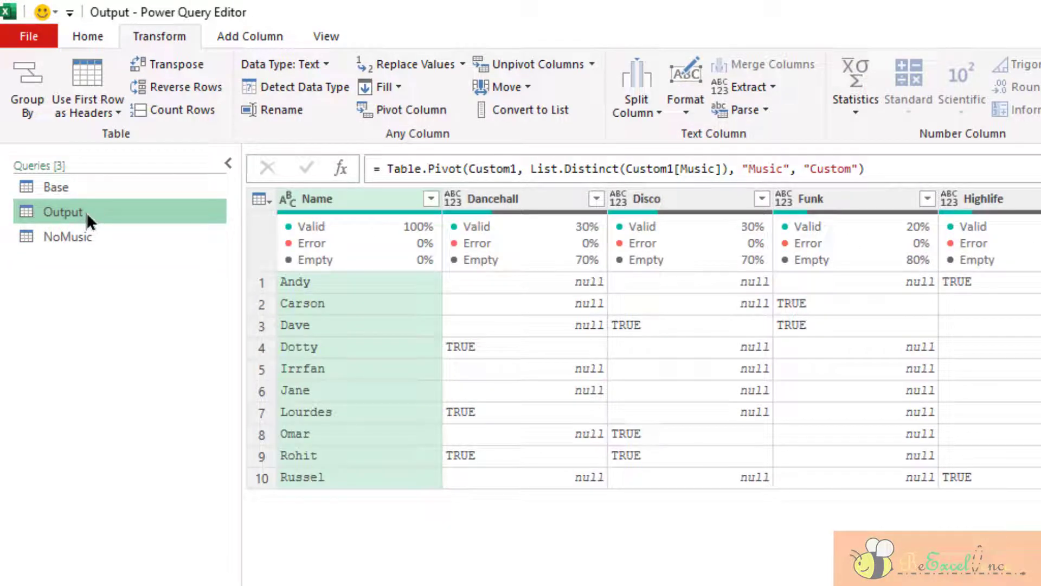
left_click(98, 28)
left_click(853, 90)
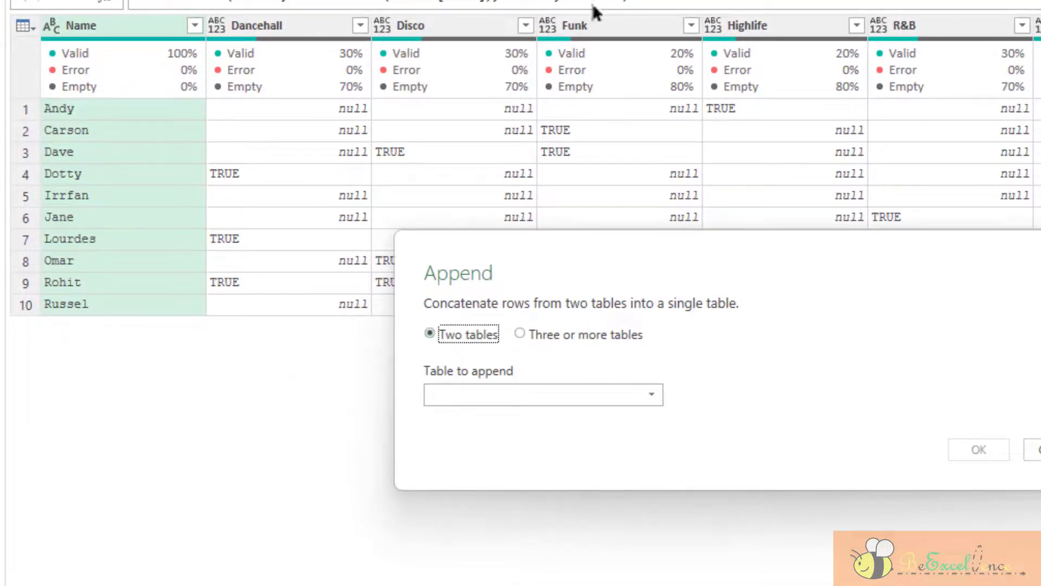
left_click(478, 395)
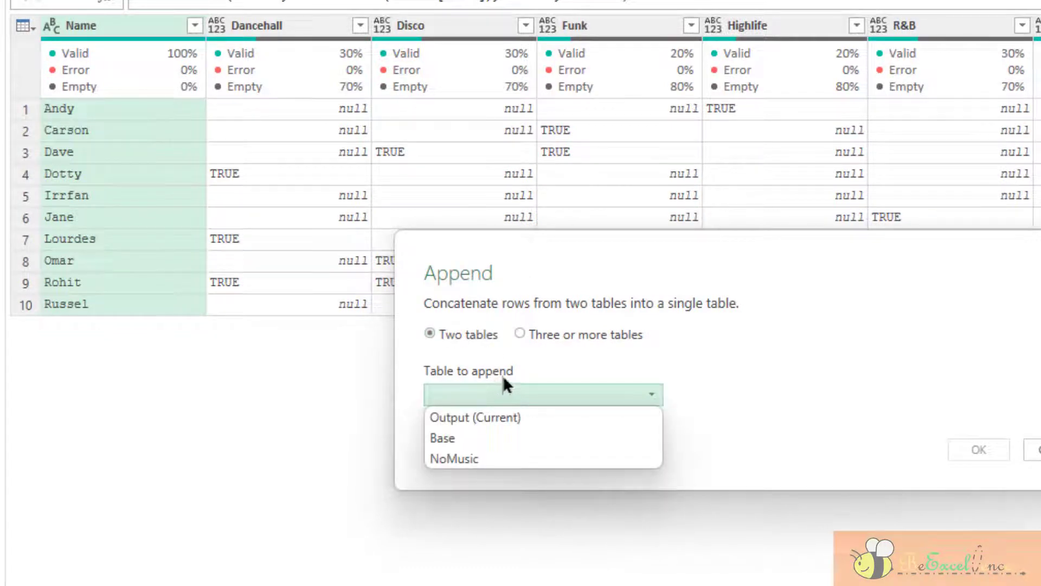
left_click(486, 463)
left_click(975, 452)
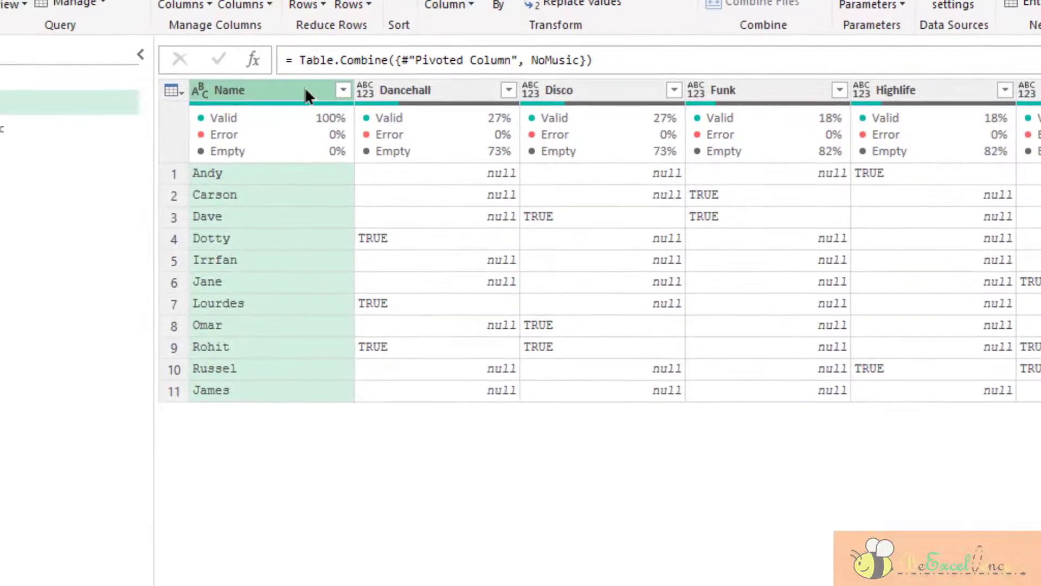
left_click(194, 26)
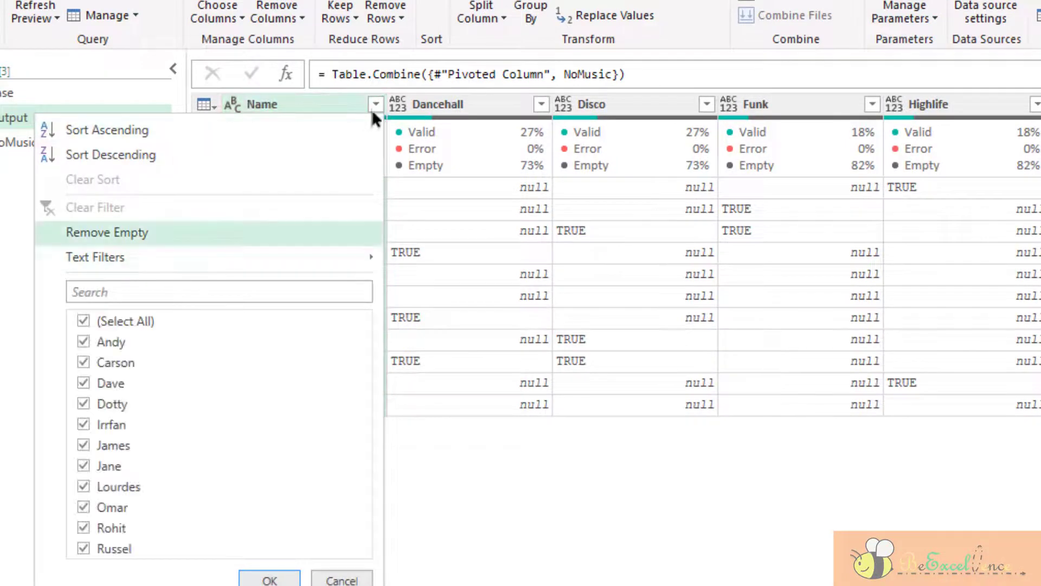
left_click(204, 130)
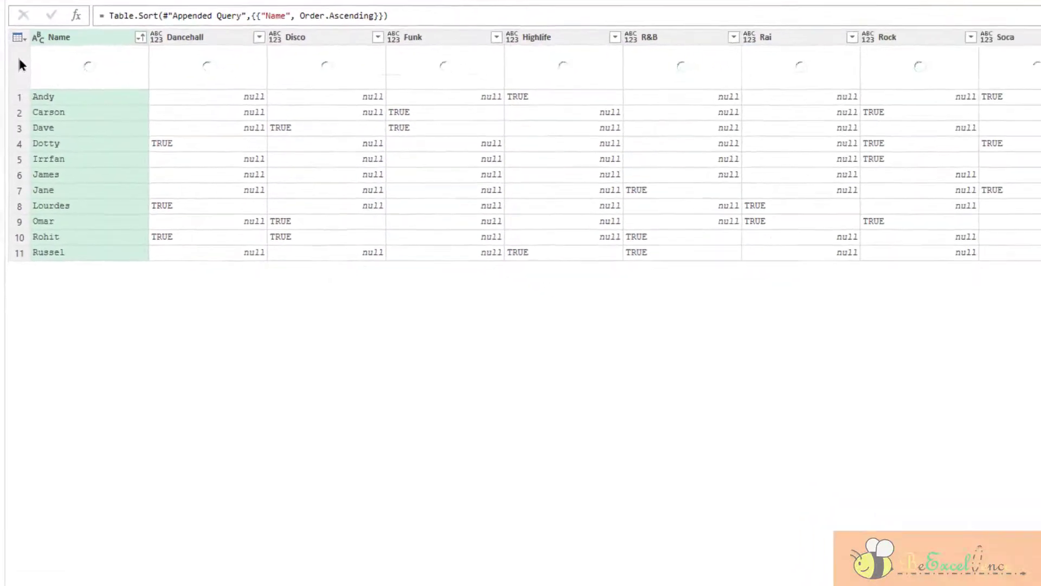
- Replace null with FALSE in the Dancehall, Disco and Funk columns
left_click(196, 36)
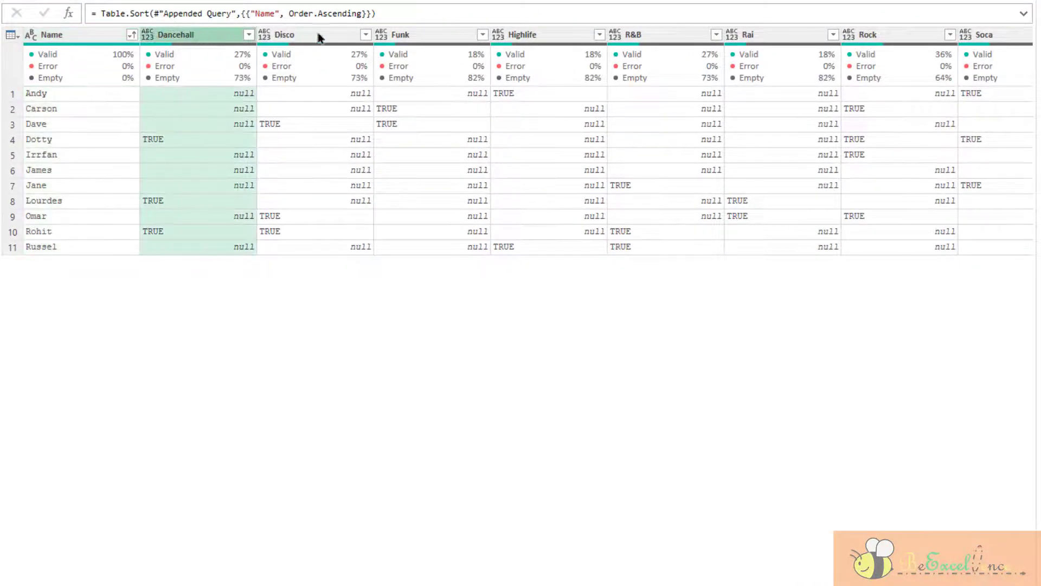
left_click(412, 35, "shift")
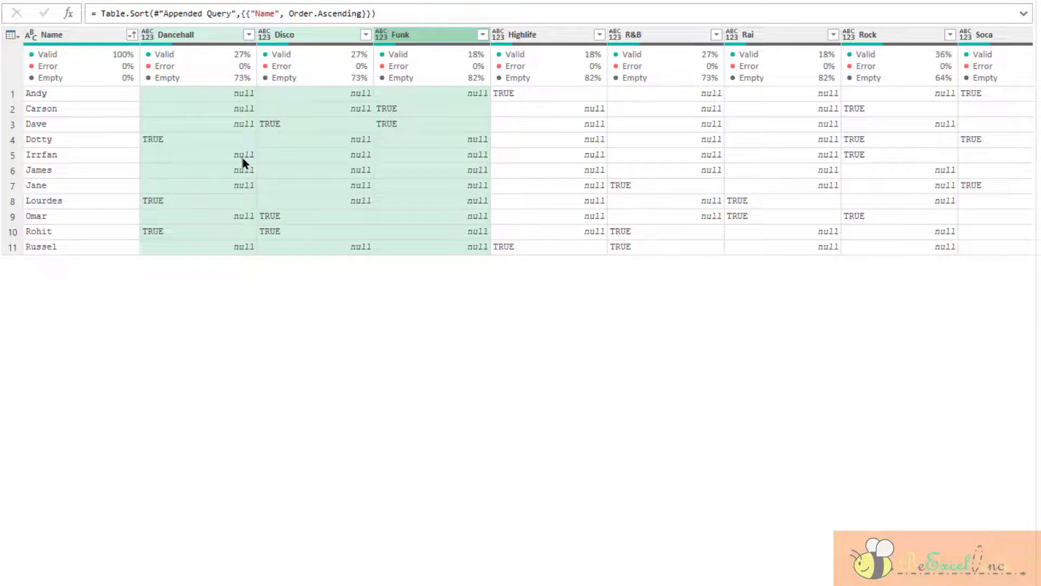
scroll(528, 141, "right", 3)
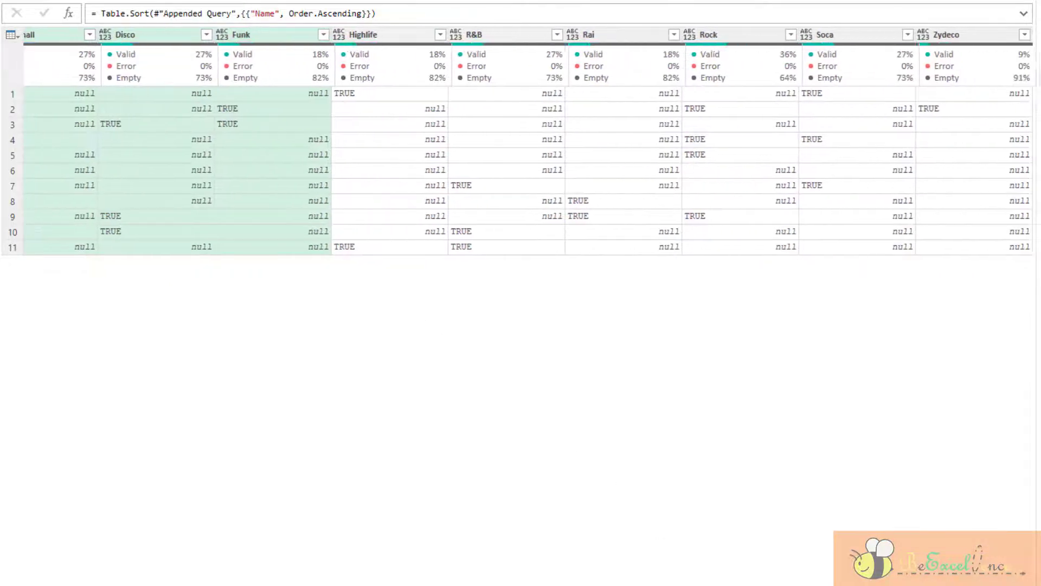
scroll(528, 141, "left", 3)
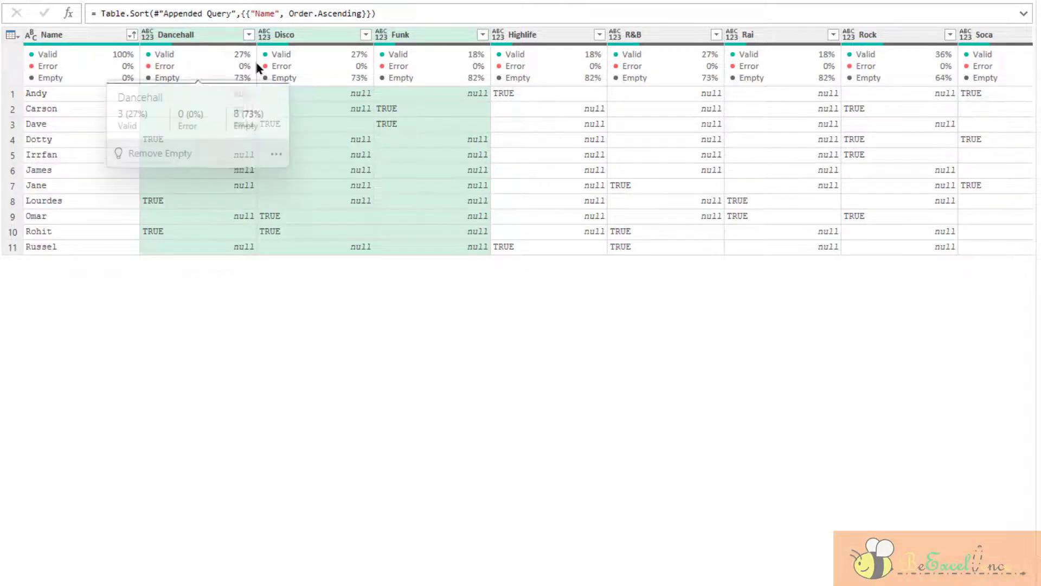
right_click(310, 40)
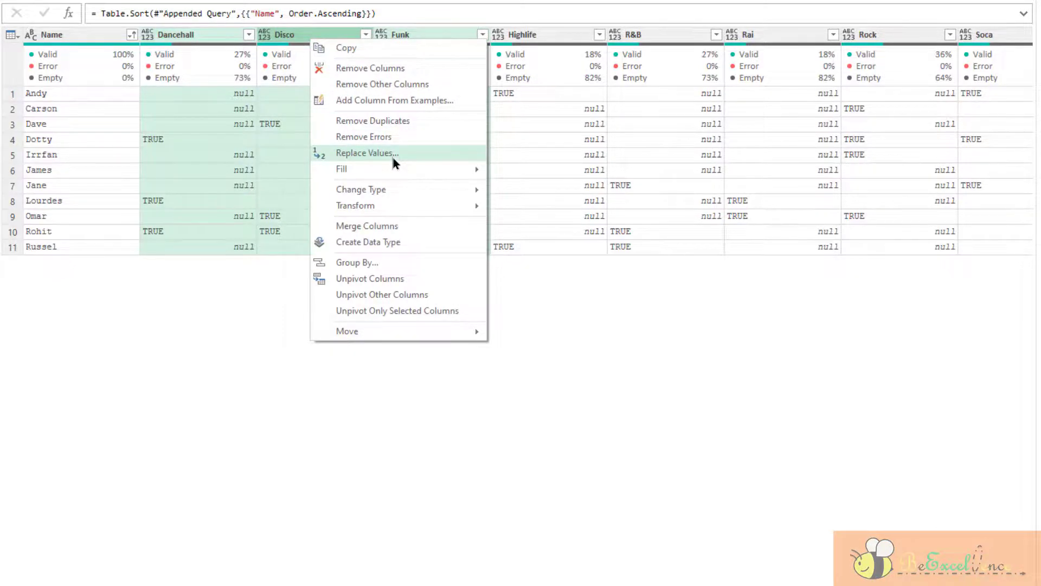
left_click(366, 153)
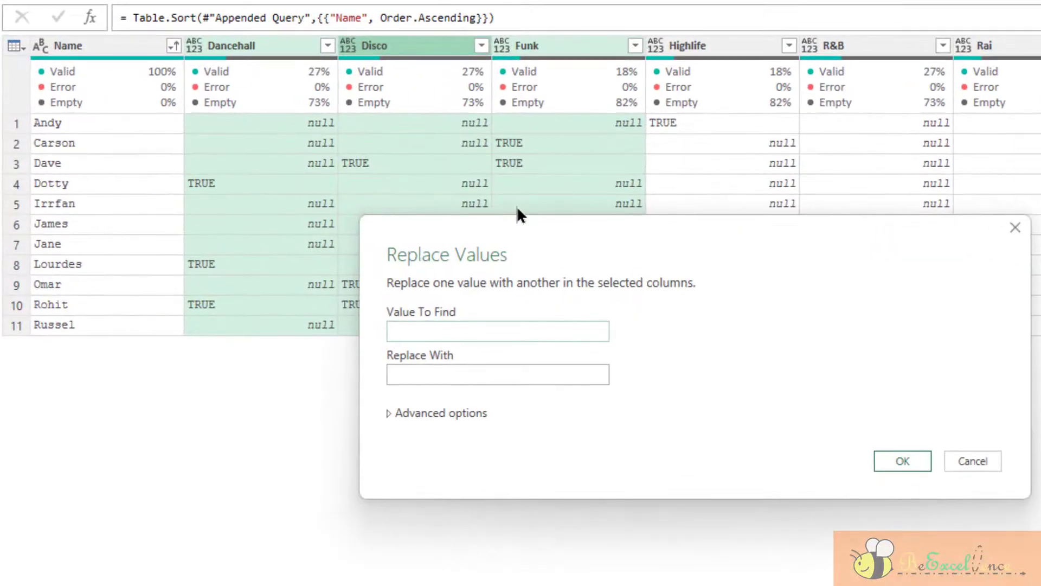
type("null")
key("Tab")
type("FA")
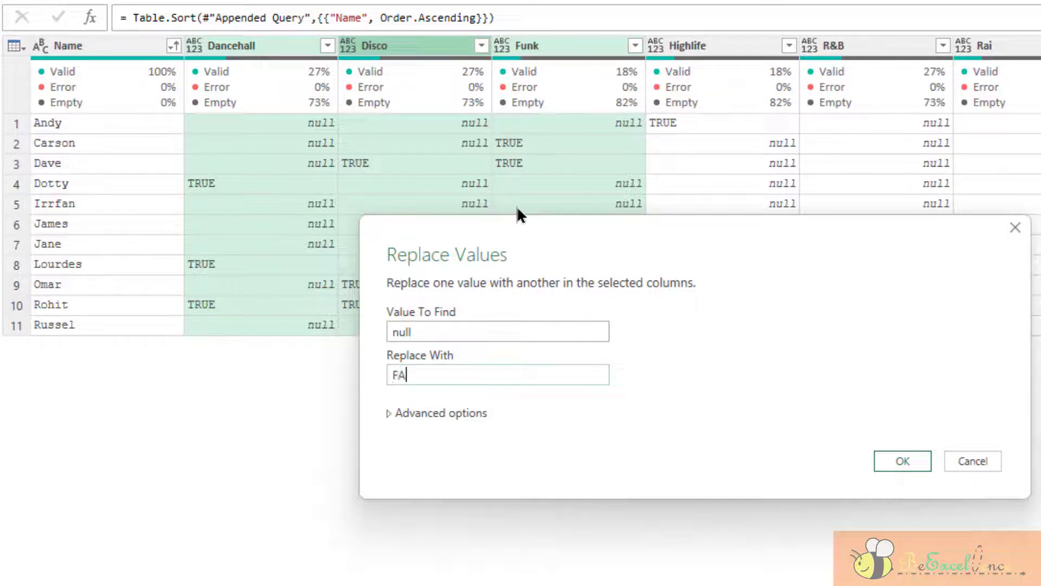
type("LSE")
left_click(894, 462)
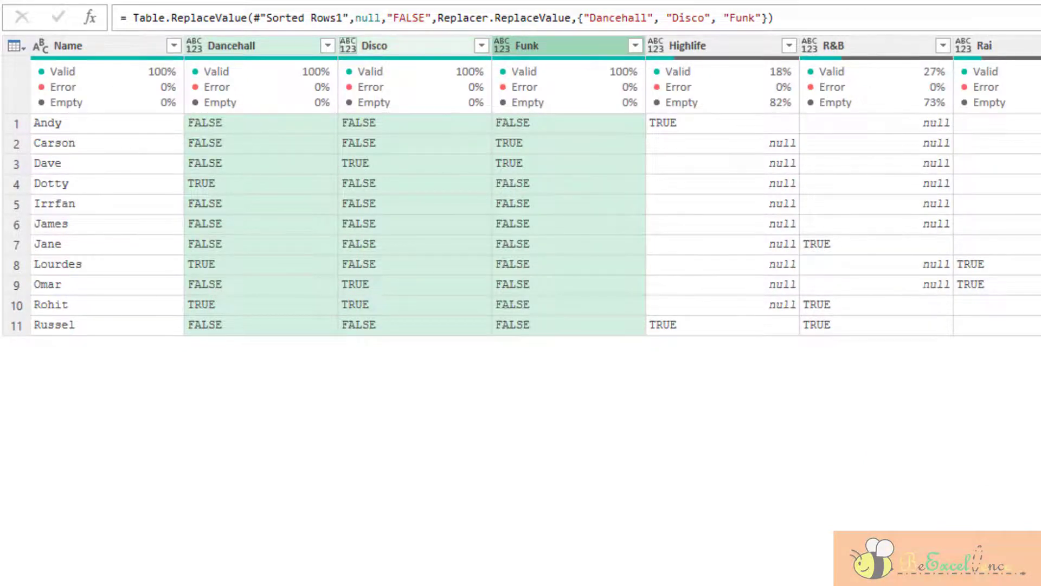
- Compare the replaced genre columns with Highlife, R&B and Rai, and examine the hard-coded column list in the Table.ReplaceValue formula
left_click(262, 48)
left_click(381, 44)
left_click(575, 48)
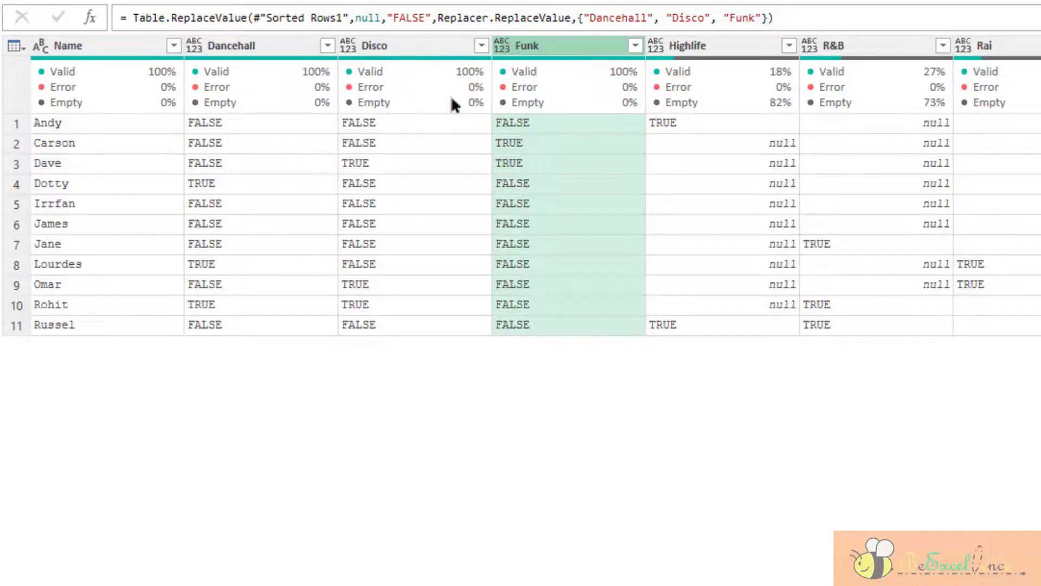
left_click(703, 43)
left_click(880, 43)
left_click(1010, 45)
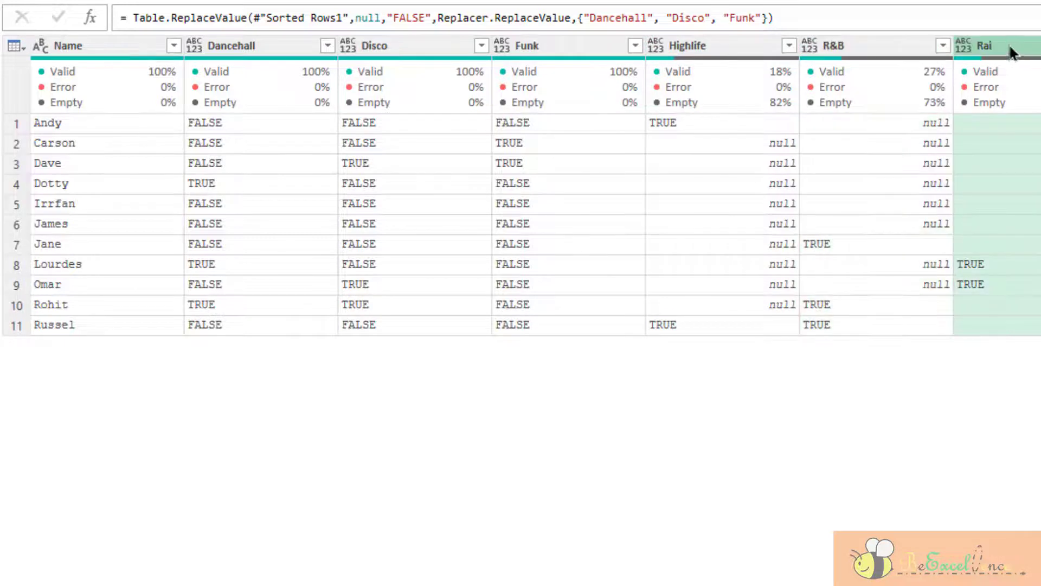
left_click(849, 19)
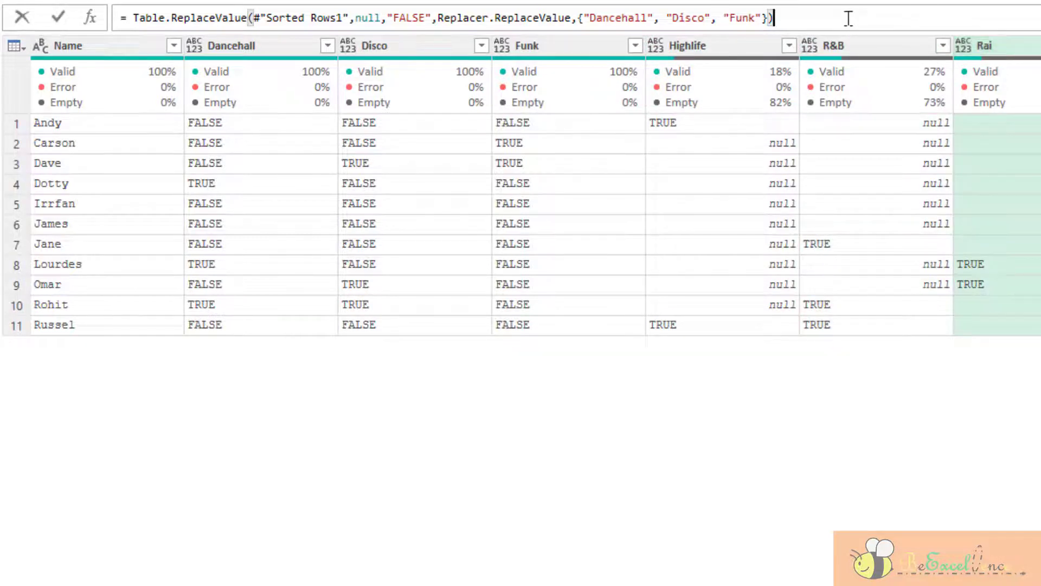
left_click(583, 17)
left_click_drag(584, 16, 765, 18)
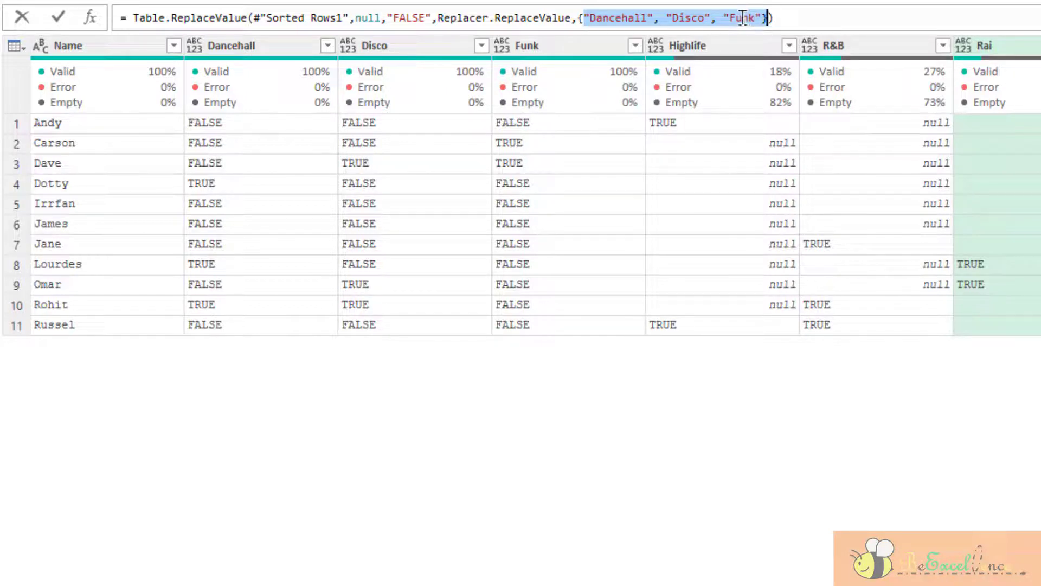
- Replace "Funk" with "R&B" in the column list of the Table.ReplaceValue formula
left_click(743, 17)
double_click(743, 18)
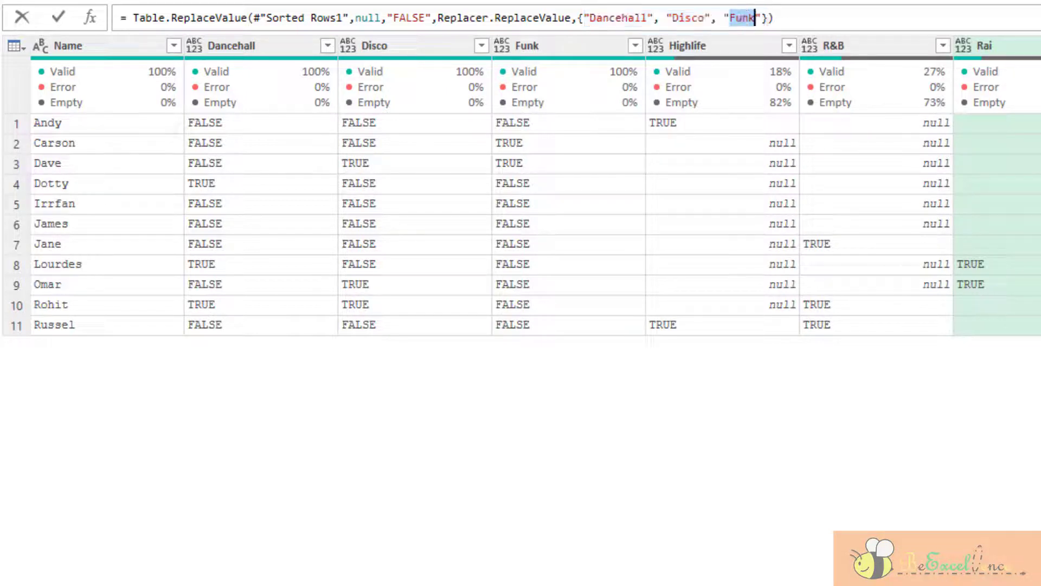
type("R&B")
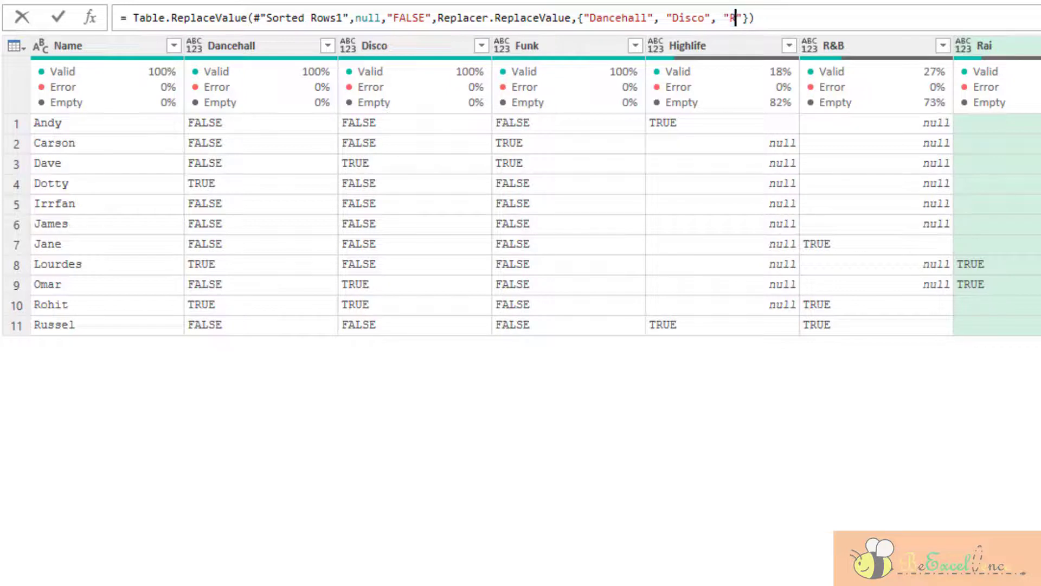
key("Return")
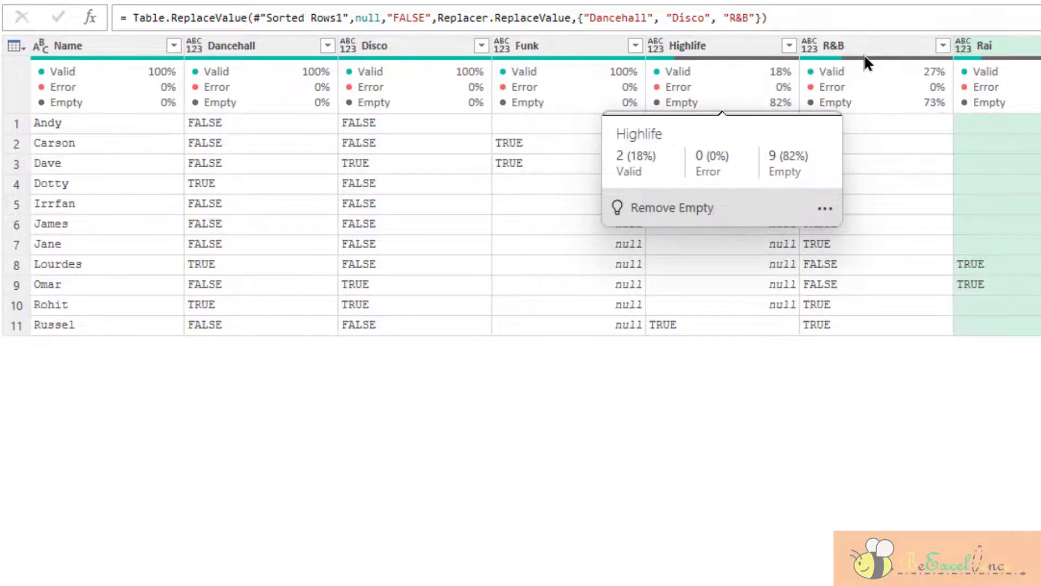
- Examine the column list in the replacement formula and the genre list produced by the HeadersForMusic step
left_click_drag(577, 17, 762, 16)
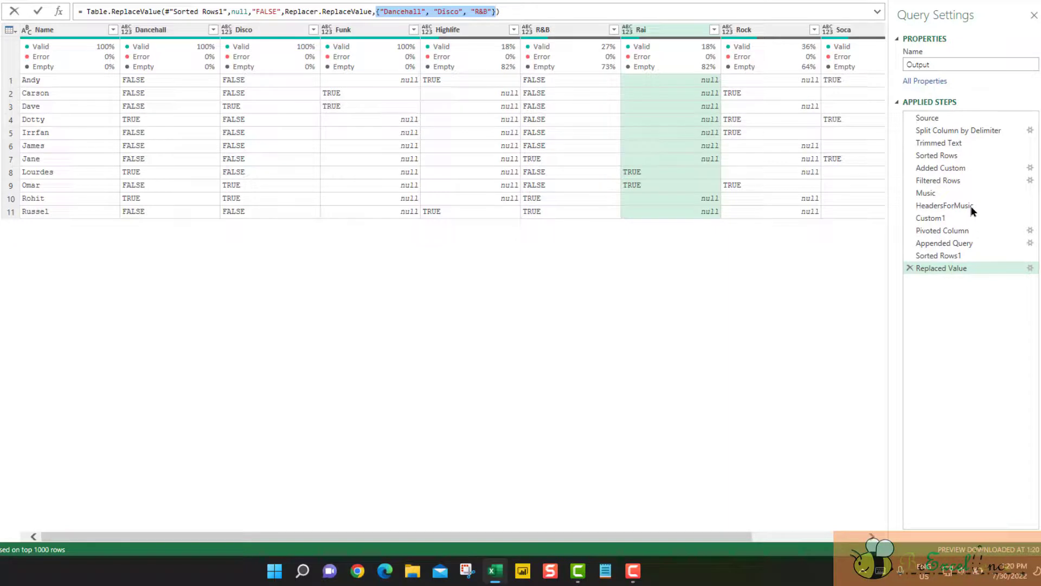
left_click(972, 207)
left_click(971, 207)
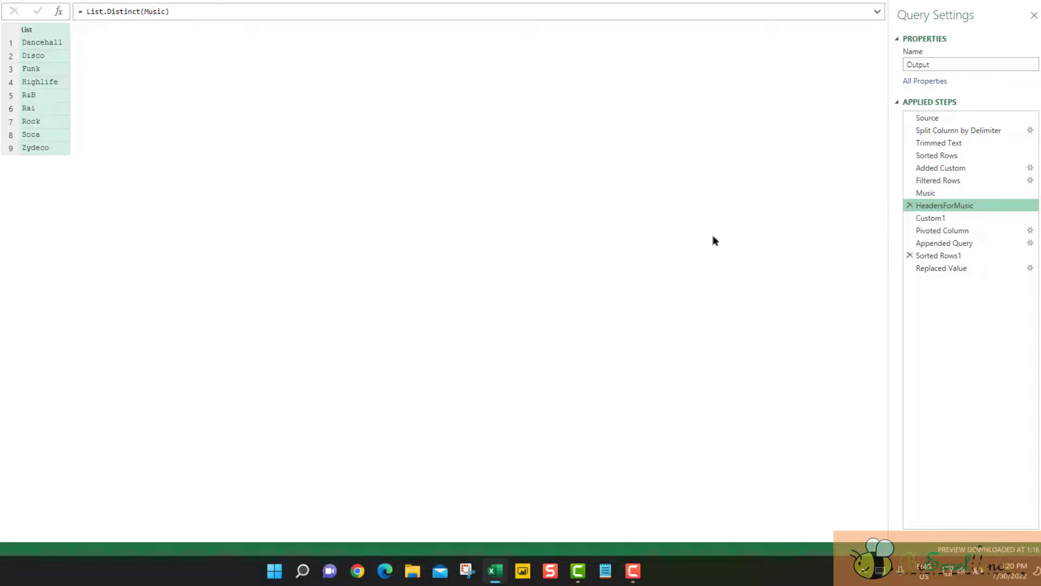
- Replace the hard-coded column list in the Replaced Value step's formula with HeadersForMusic
left_click(959, 269)
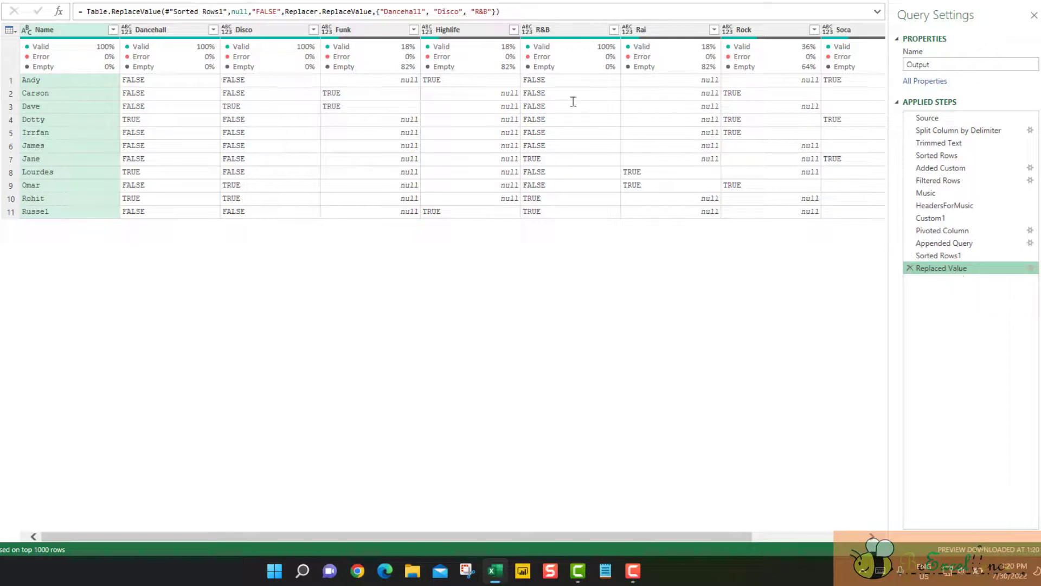
left_click(374, 12)
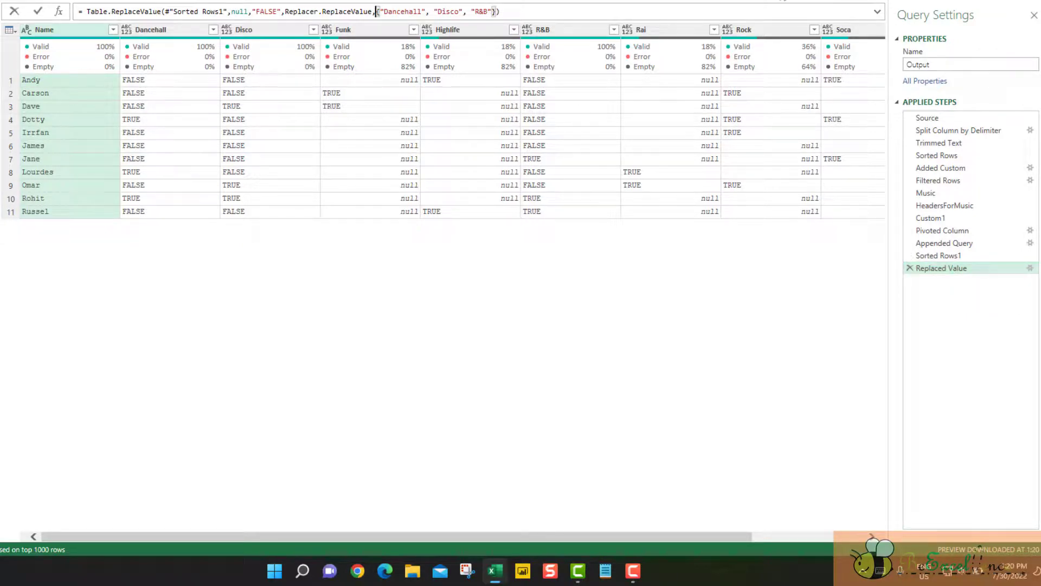
left_click_drag(376, 11, 496, 11)
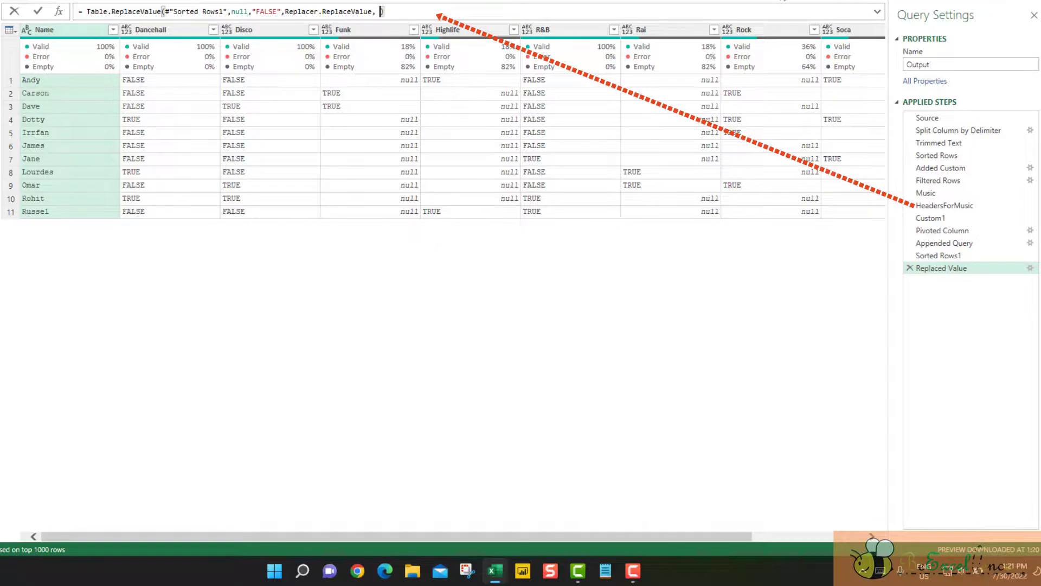
type("HeadersForMusic")
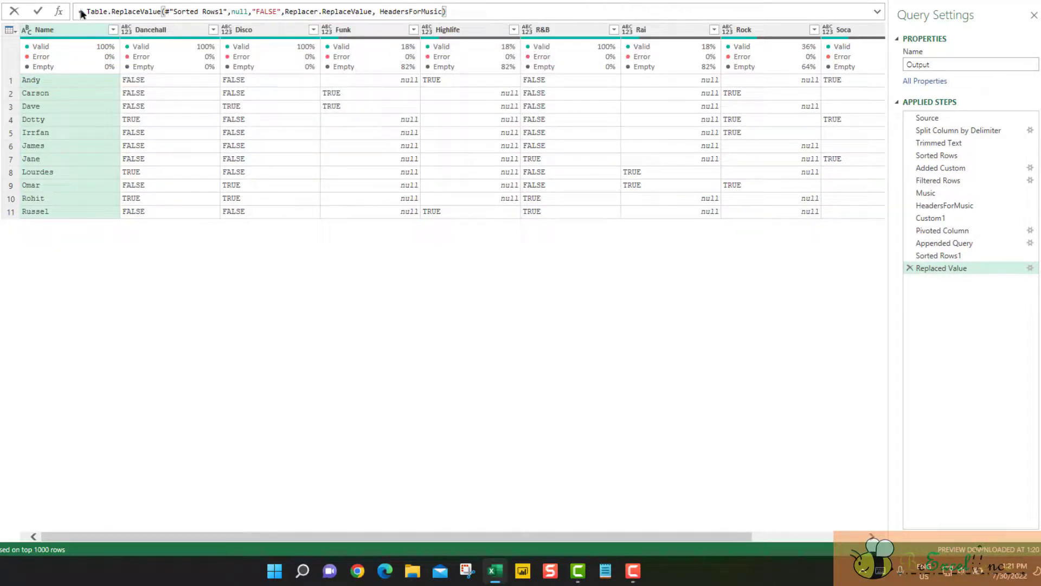
left_click(39, 11)
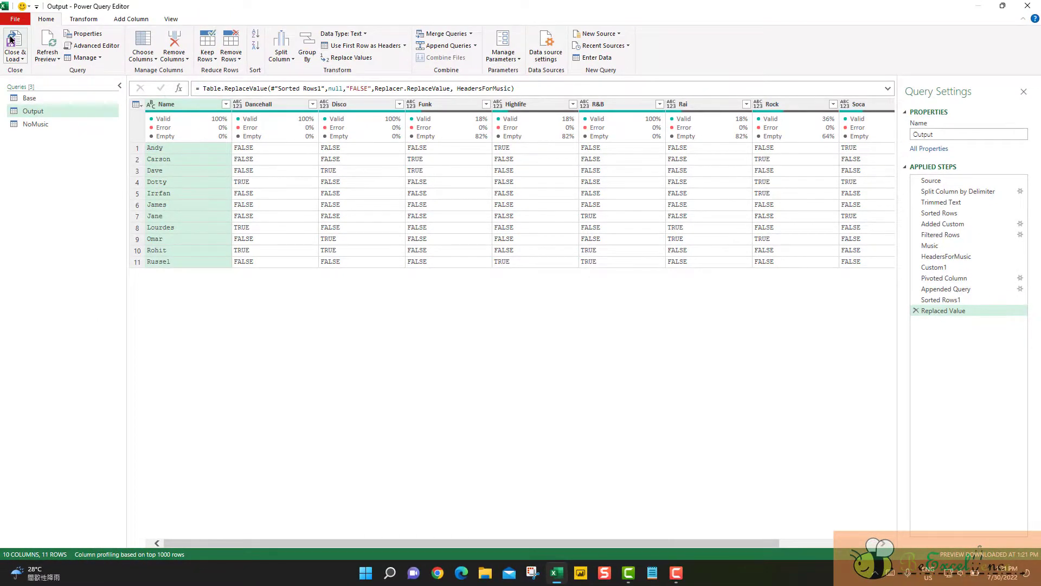
- Close the query editor and load the Output query as a table at cell E2 of the existing worksheet
left_click(11, 40)
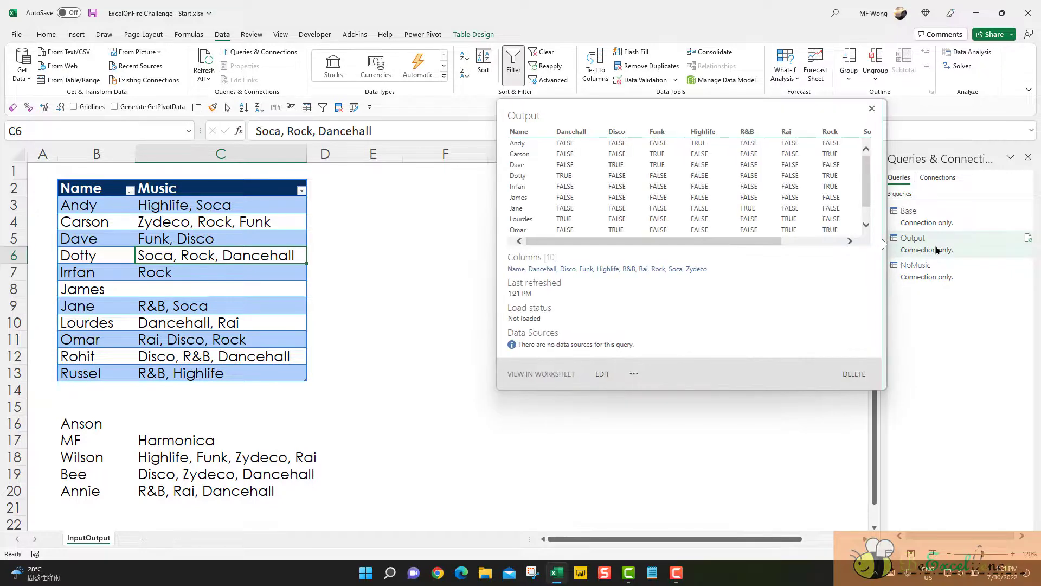
right_click(932, 247)
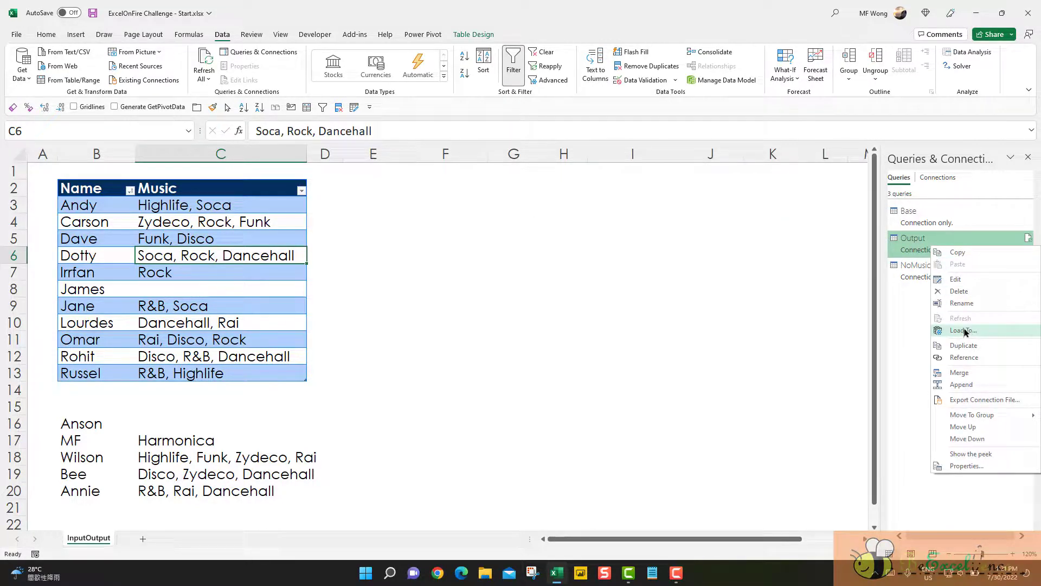
left_click(988, 332)
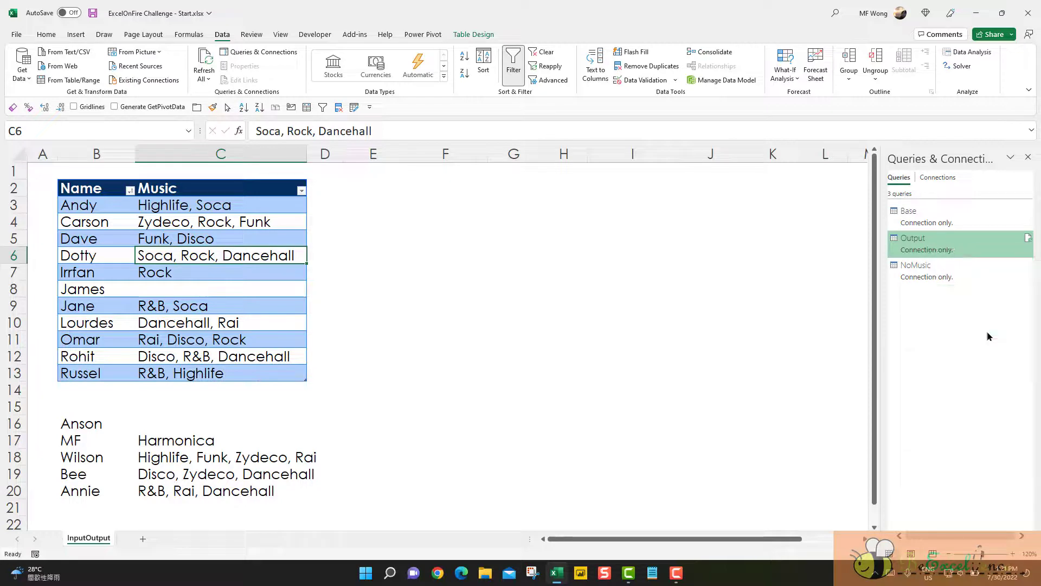
left_click(672, 175)
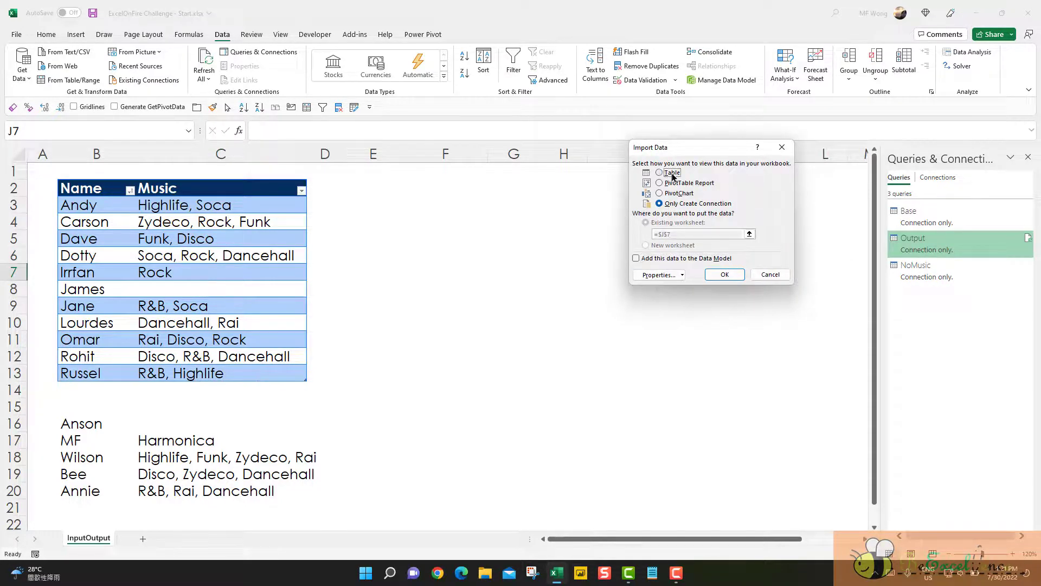
left_click(749, 234)
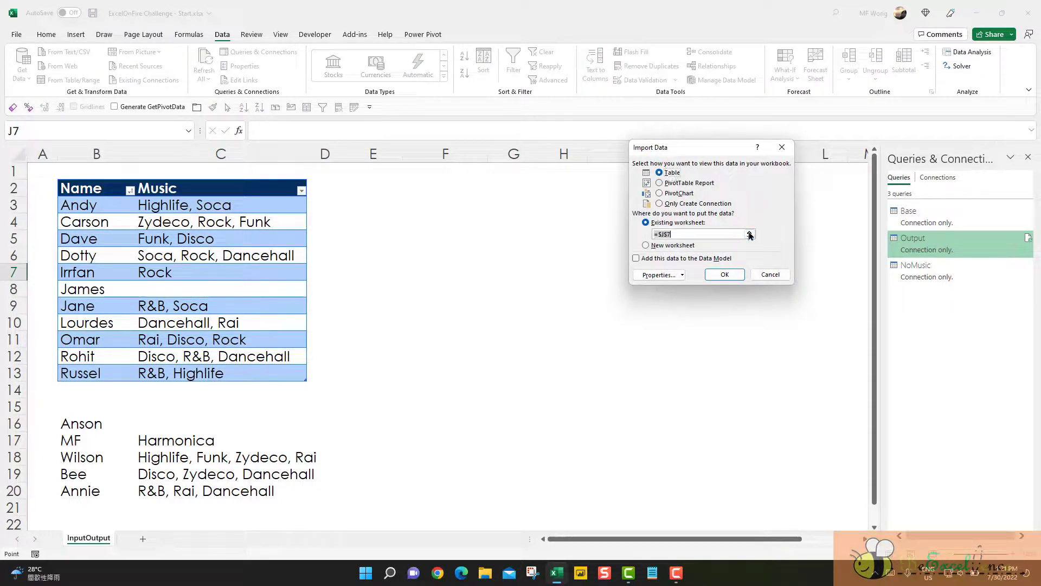
left_click(384, 186)
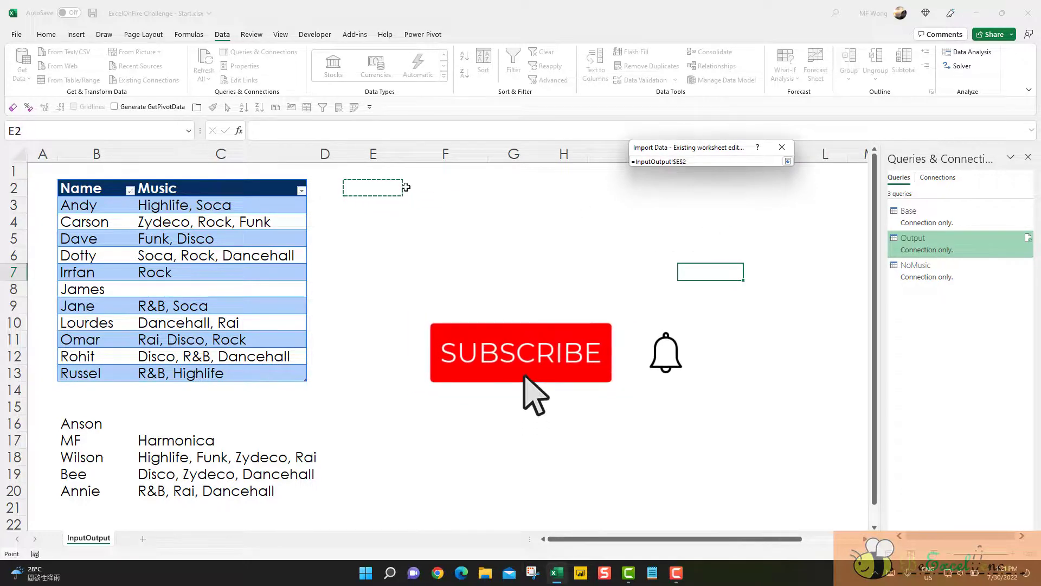
key("Return")
double_click(714, 275)
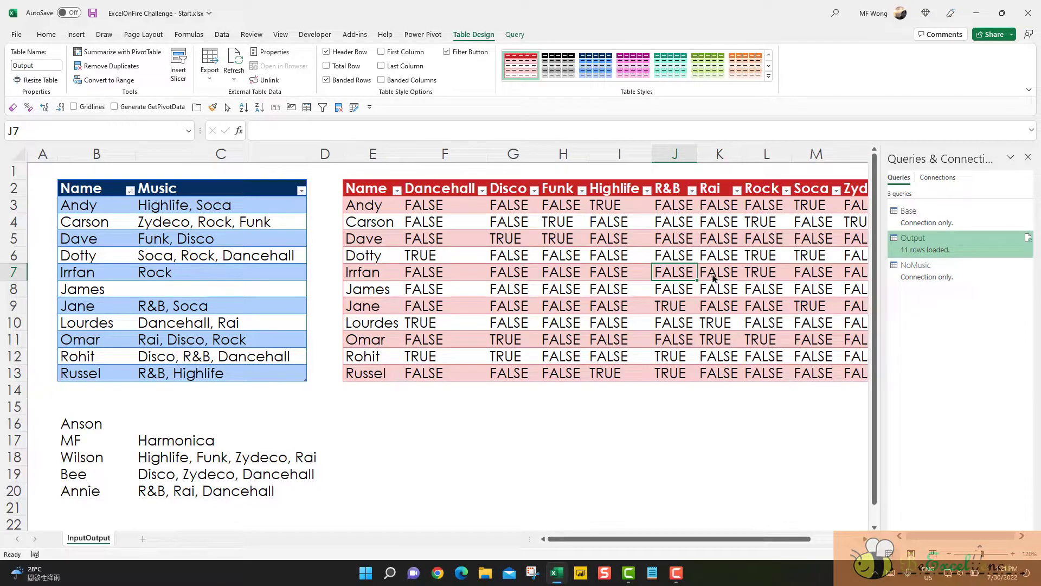
left_click(1029, 158)
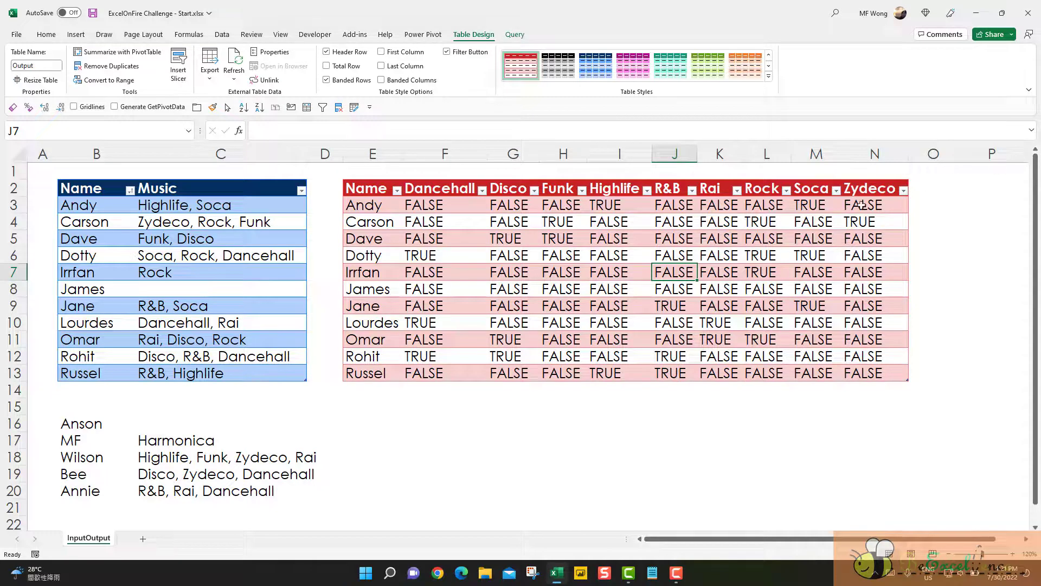
- Move the five extra entries in B16:C20 directly beneath the input table, starting at B14
left_click_drag(94, 423, 195, 488)
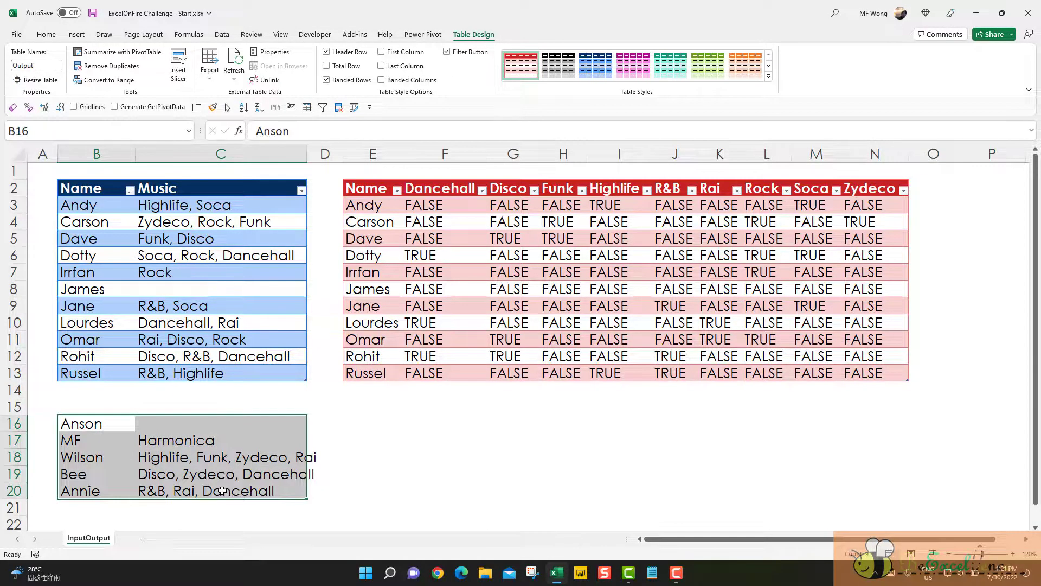
left_click_drag(126, 429, 203, 425)
left_click_drag(84, 442, 178, 441)
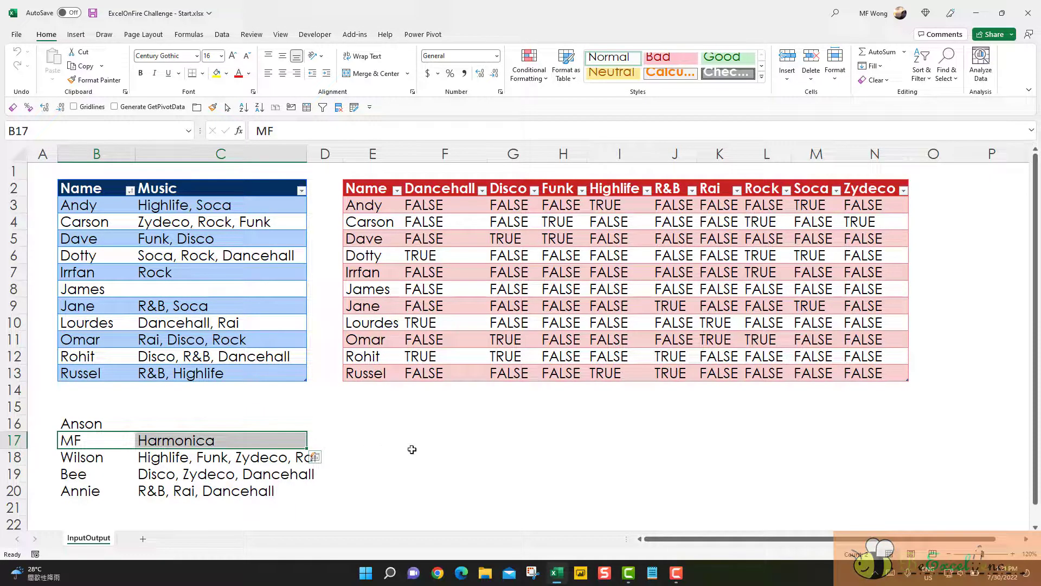
left_click_drag(90, 422, 203, 491)
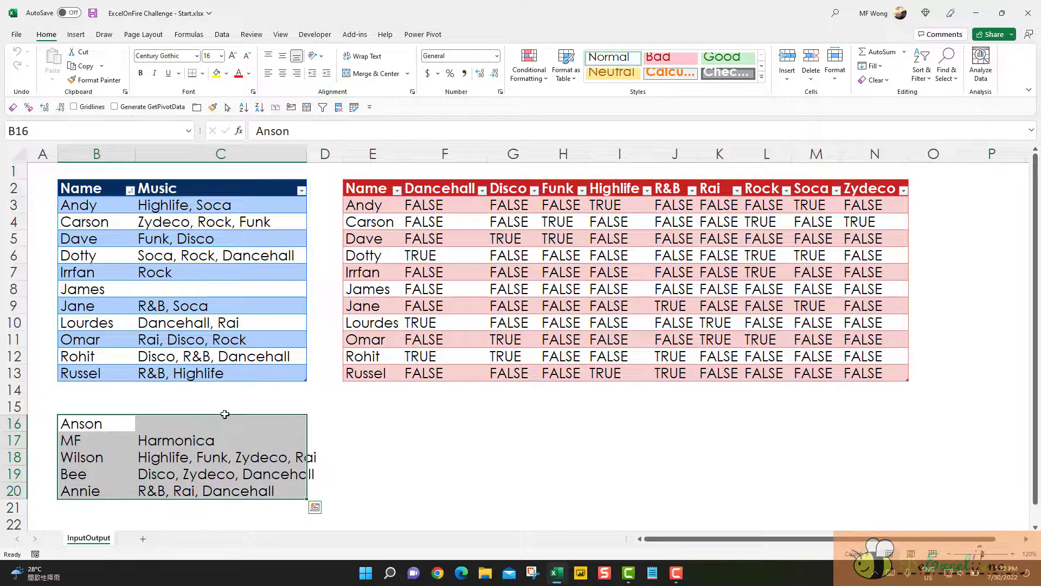
left_click_drag(225, 415, 228, 394)
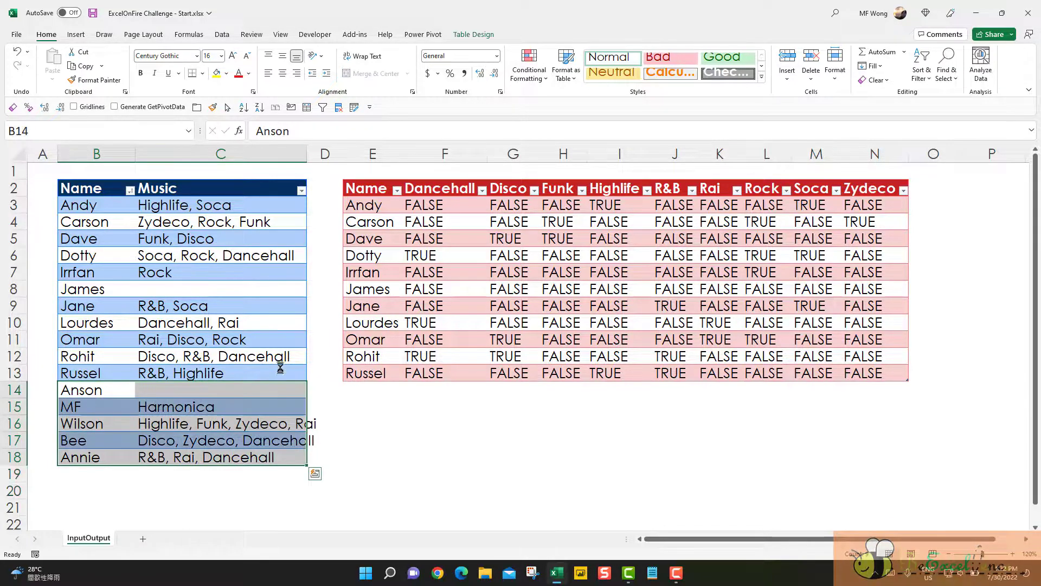
- Refresh the Output table to include the added entries
left_click(425, 302)
right_click(464, 271)
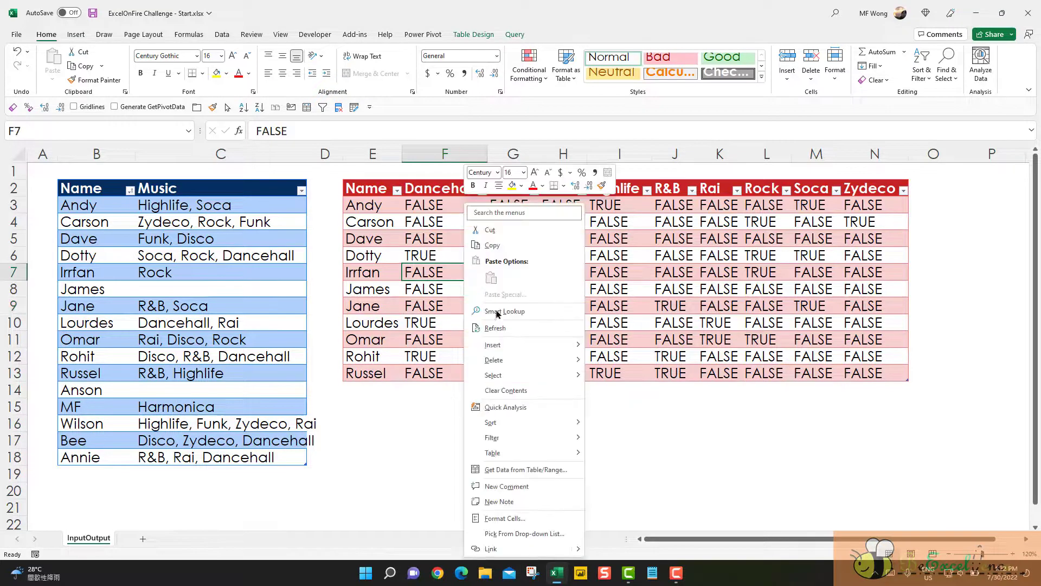
left_click(513, 329)
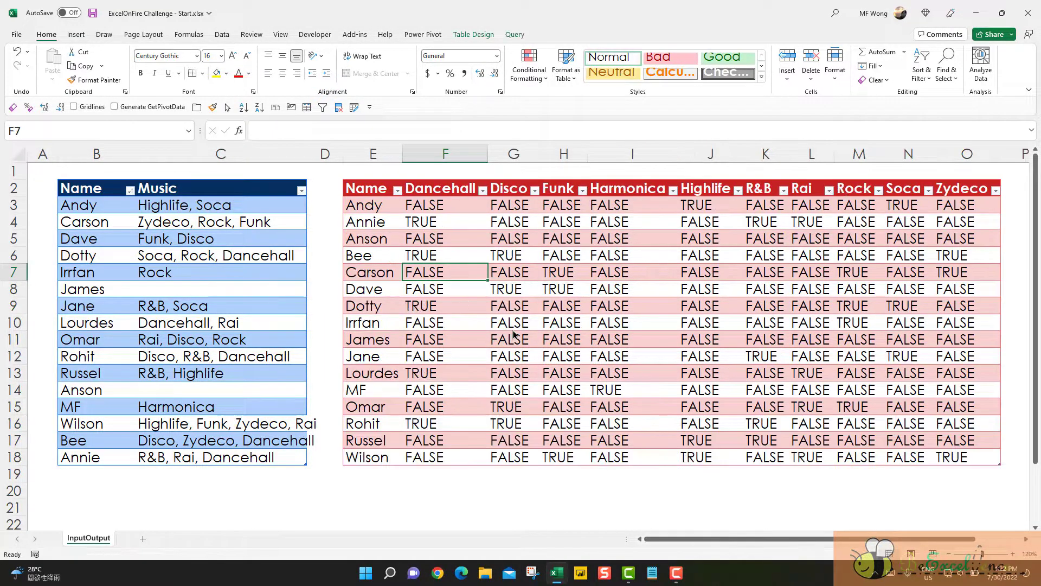
- Compare the output rows of the new name without music and the new Harmonica entry with the input table
left_click(364, 238)
left_click_drag(413, 238, 983, 231)
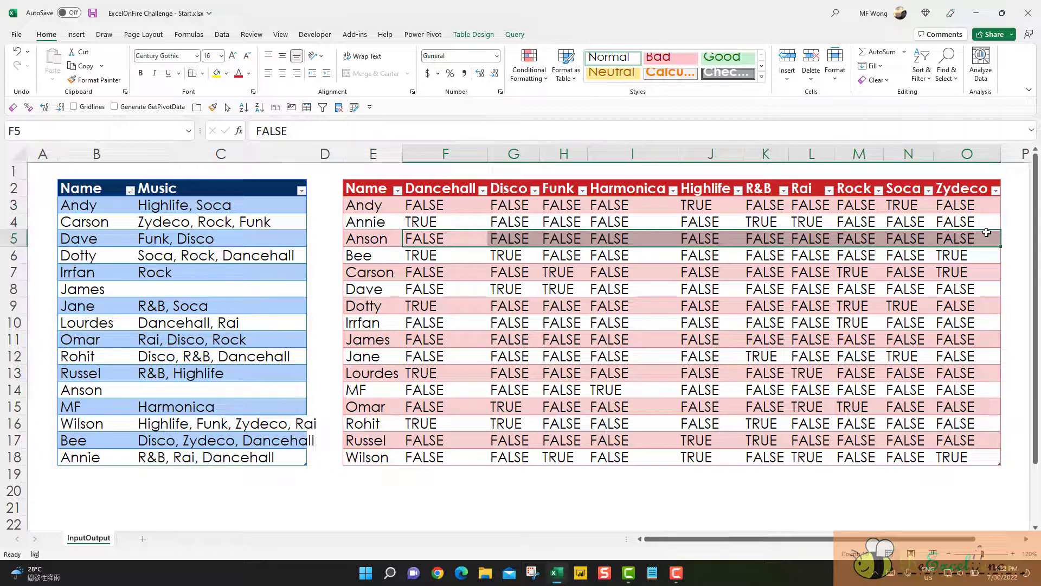
left_click(374, 395)
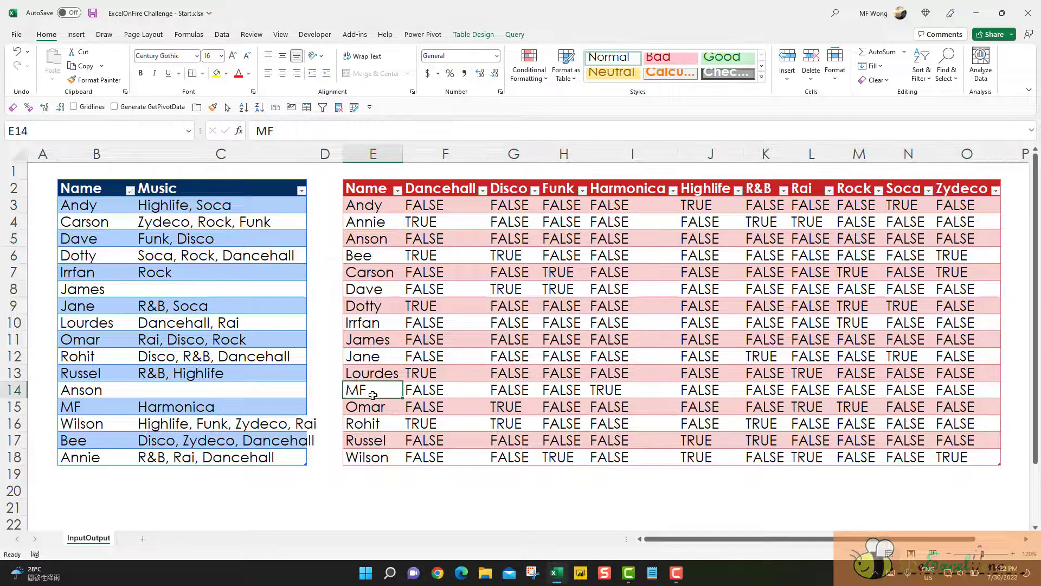
left_click(201, 408)
left_click(632, 389)
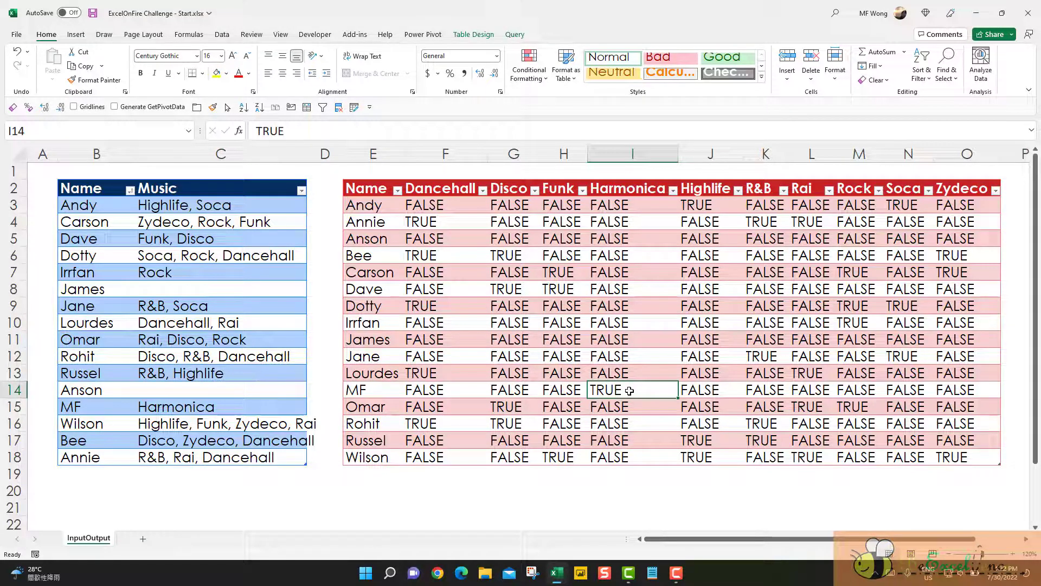
left_click_drag(422, 391, 987, 388)
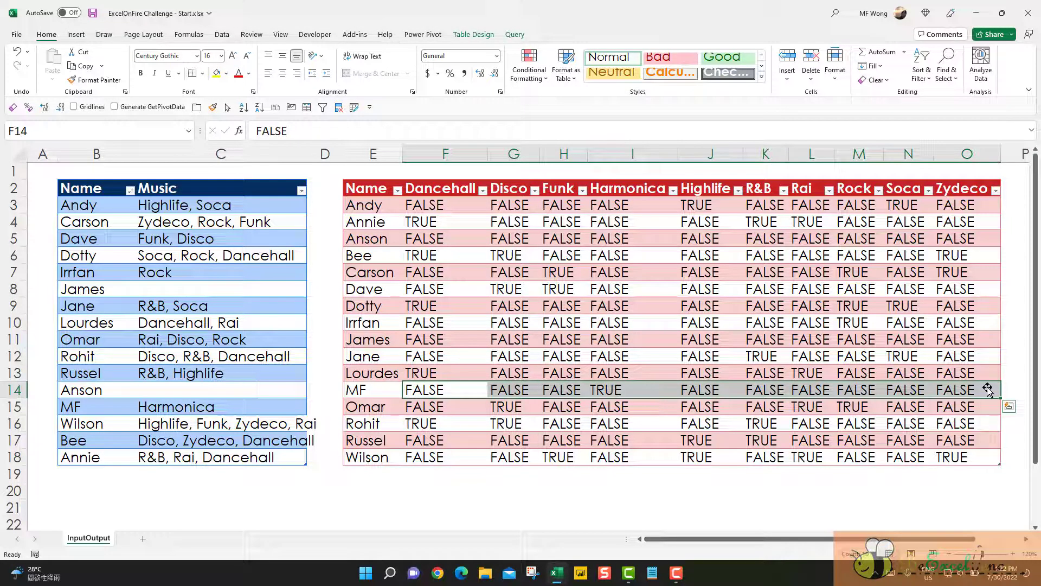